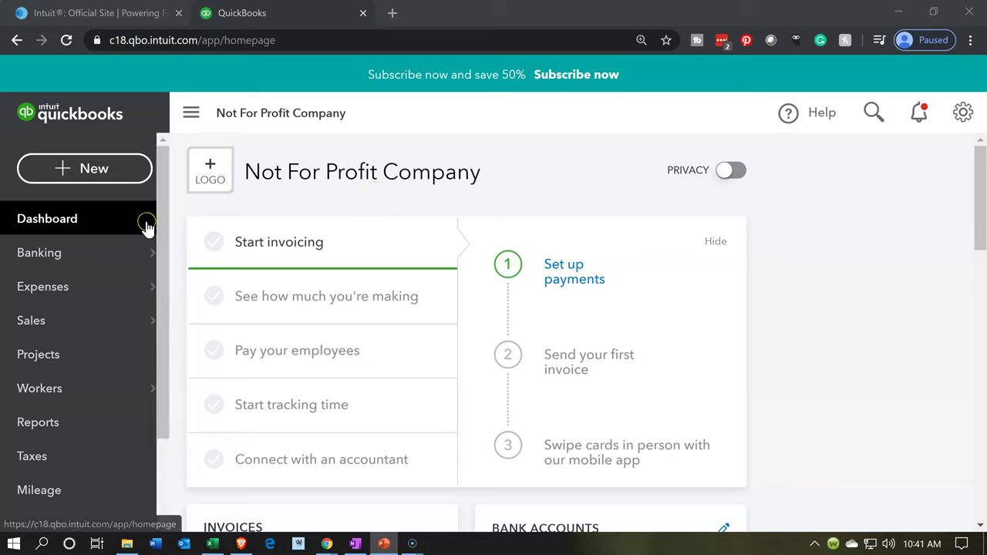
# Switch from QuickBooks to the Excel workbook Problem 1 14nn.xlsx.
pyautogui.click(213, 544)
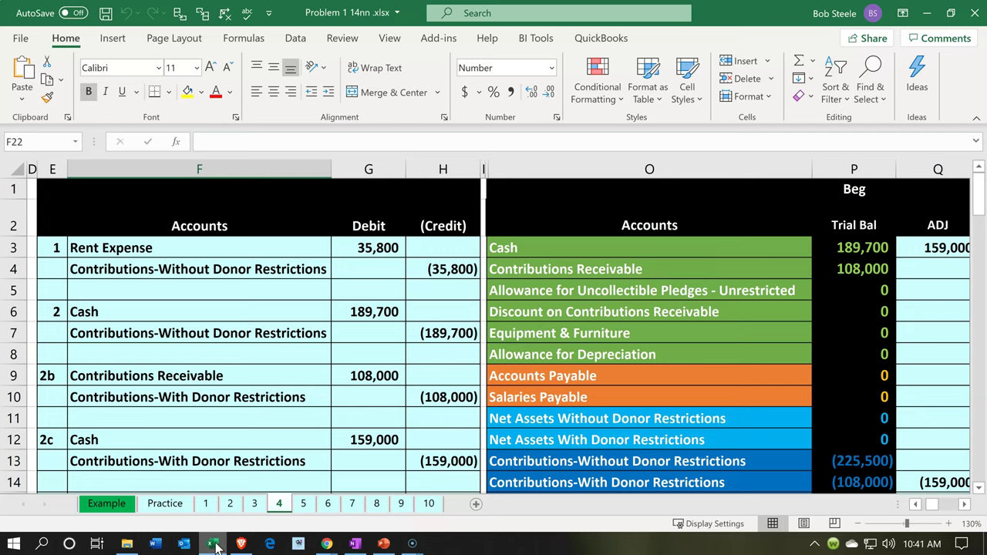
pyautogui.click(211, 439)
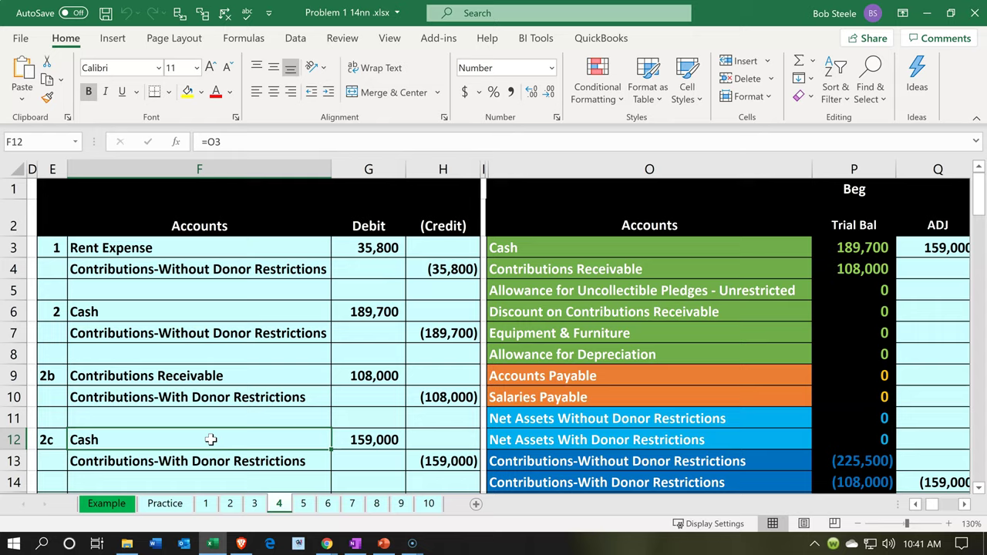
pyautogui.press('Home')
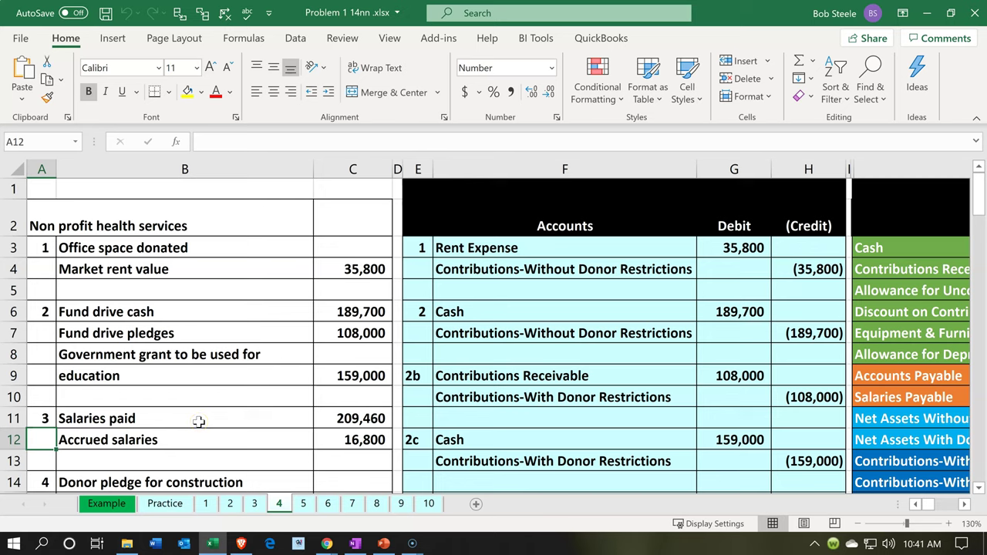
pyautogui.click(458, 372)
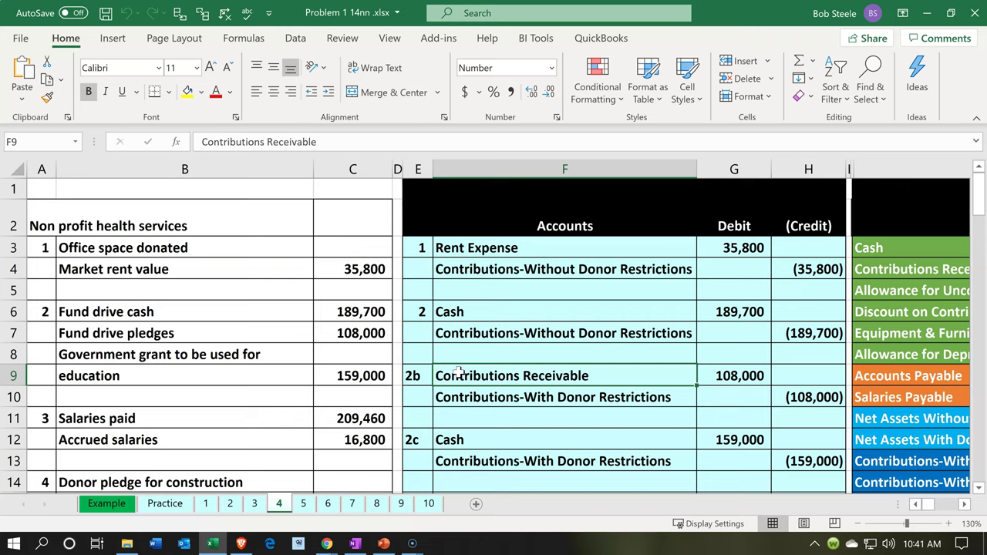
pyautogui.press('Down')
pyautogui.press('Down')
pyautogui.press('Down')
pyautogui.press('Down')
pyautogui.press('Down')
pyautogui.press('Down')
pyautogui.press('Down')
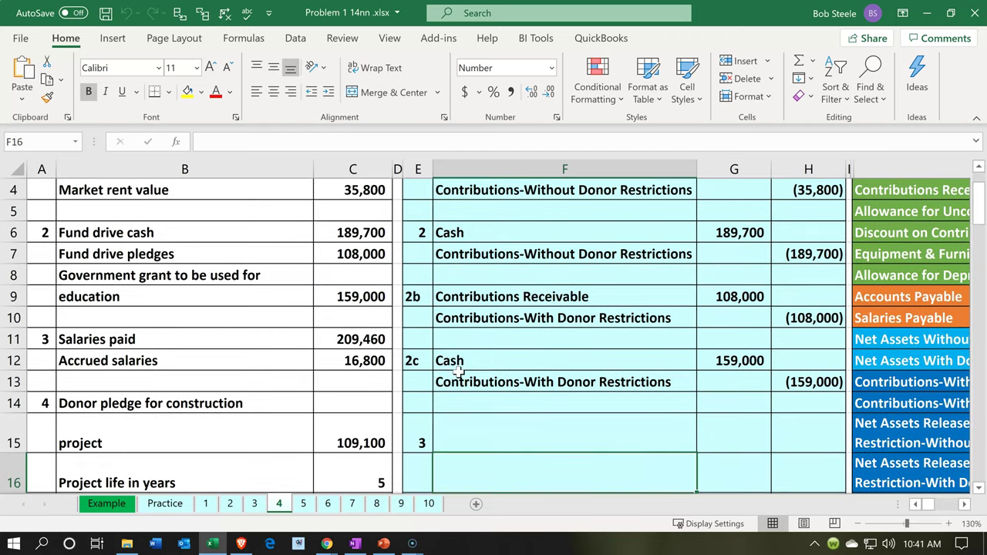
pyautogui.press('Right')
pyautogui.press('Right')
pyautogui.press('Up')
pyautogui.press('Up')
pyautogui.press('Up')
pyautogui.press('Up')
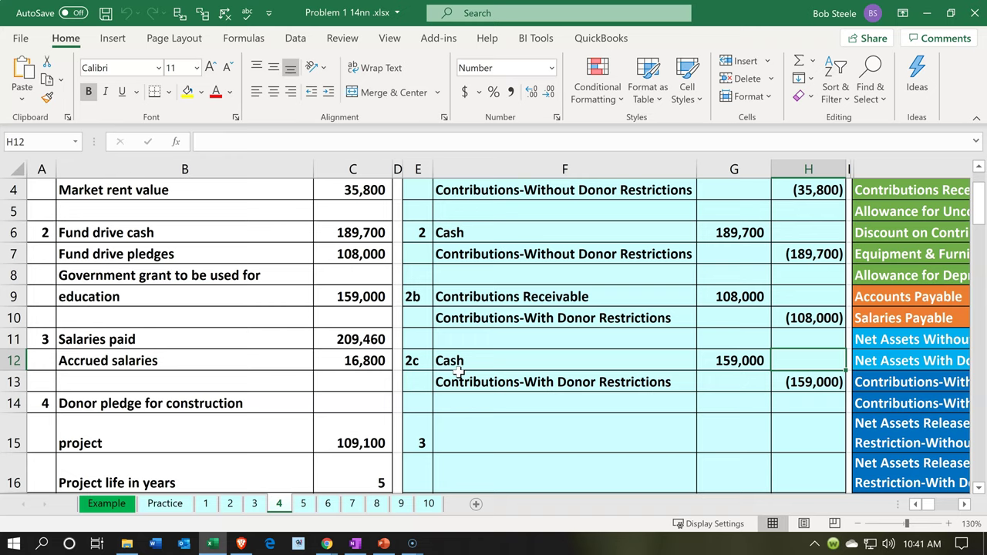
pyautogui.press('Left')
pyautogui.press('Down')
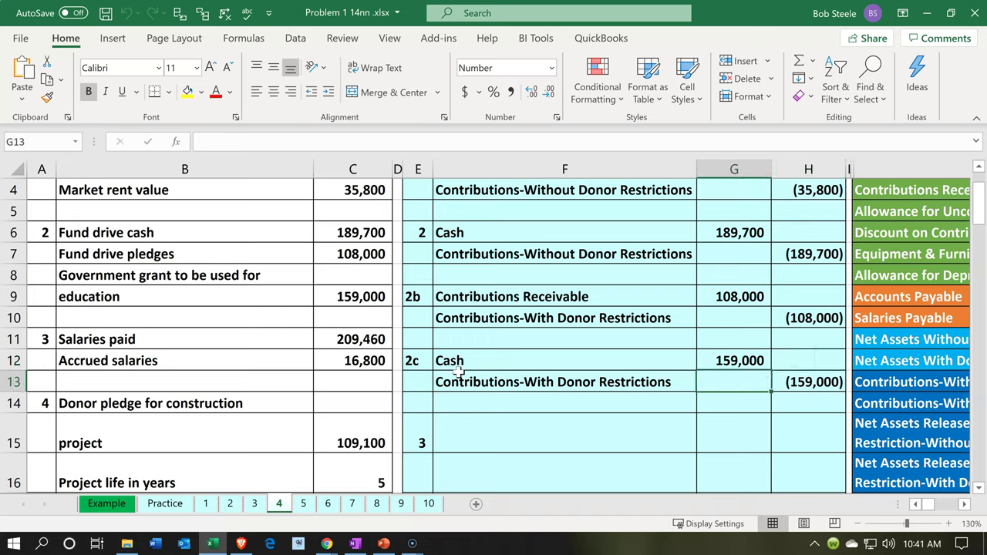
pyautogui.press('Right')
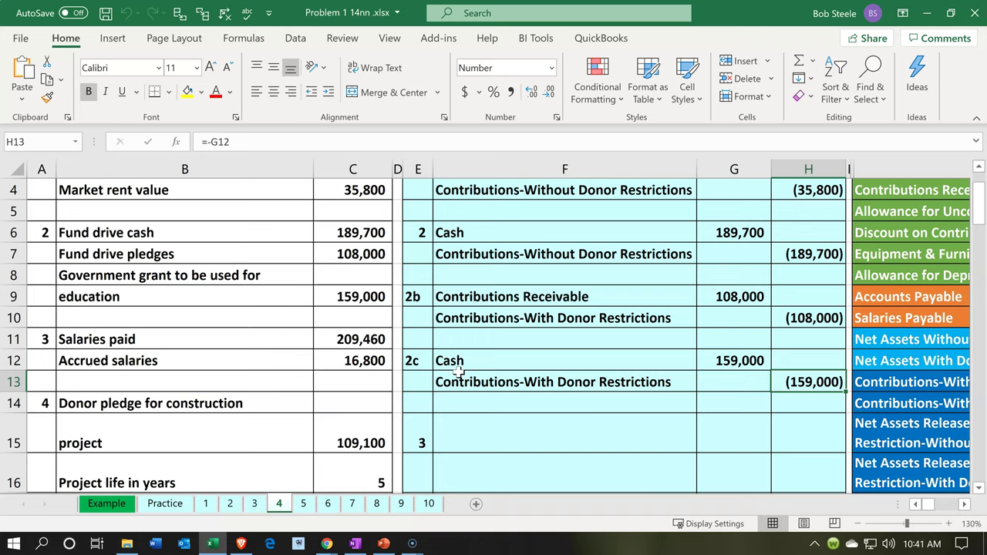
pyautogui.press('Right')
pyautogui.press('Right')
pyautogui.press('Right')
pyautogui.press('Right')
pyautogui.press('Right')
pyautogui.press('Up')
pyautogui.press('Up')
pyautogui.press('Up')
pyautogui.press('Up')
pyautogui.press('Up')
pyautogui.press('Up')
pyautogui.press('Up')
pyautogui.press('Up')
pyautogui.press('Up')
pyautogui.press('Up')
pyautogui.press('Up')
pyautogui.press('Up')
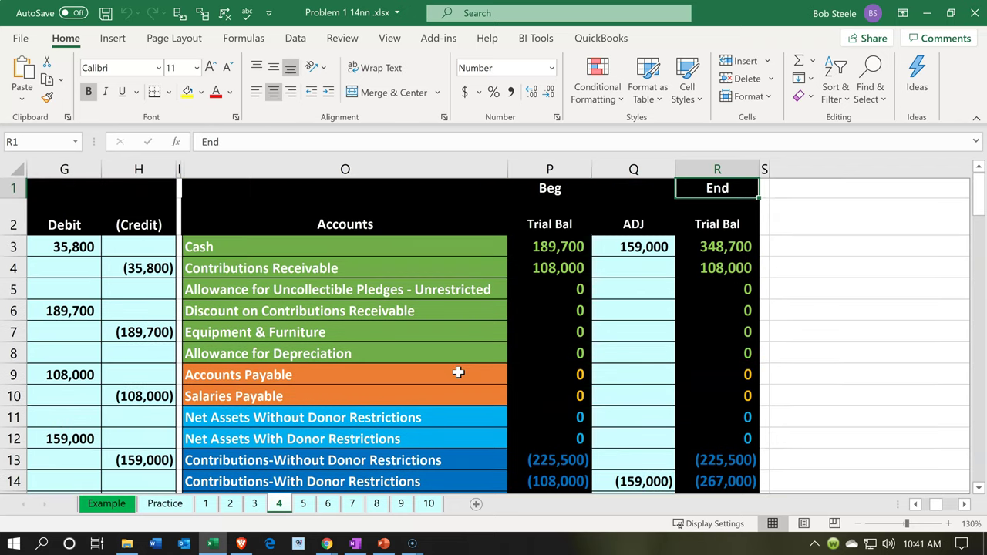
pyautogui.press('Down')
pyautogui.press('Down')
pyautogui.press('Left')
pyautogui.press('Left')
pyautogui.press('Right')
pyautogui.press('Right')
pyautogui.press('Down')
pyautogui.press('Down')
pyautogui.press('Down')
pyautogui.press('Down')
pyautogui.press('Down')
pyautogui.press('Down')
pyautogui.press('Down')
pyautogui.press('Down')
pyautogui.press('Down')
pyautogui.press('Down')
pyautogui.press('Down')
pyautogui.press('Down')
pyautogui.press('Up')
pyautogui.press('Up')
pyautogui.press('Down')
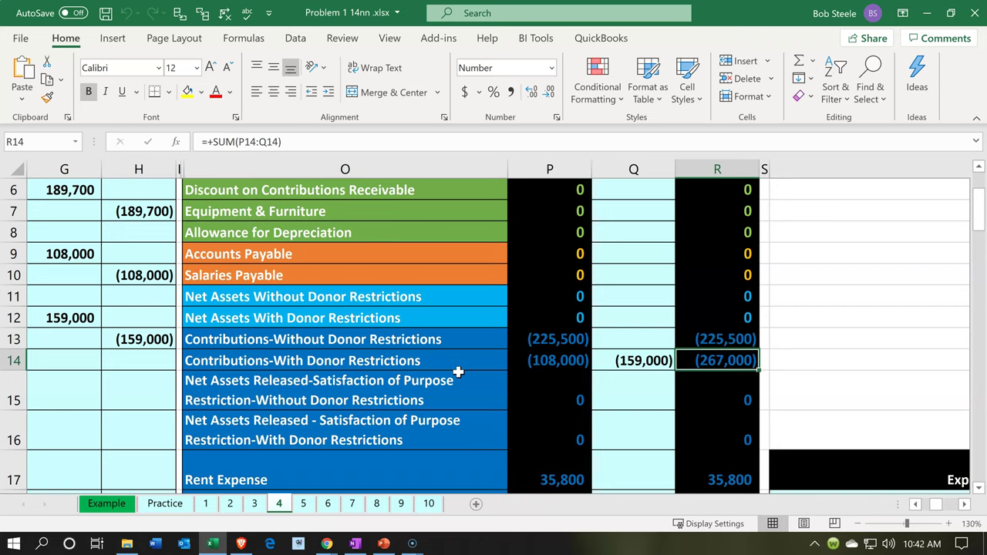
pyautogui.press('Left')
pyautogui.press('Left')
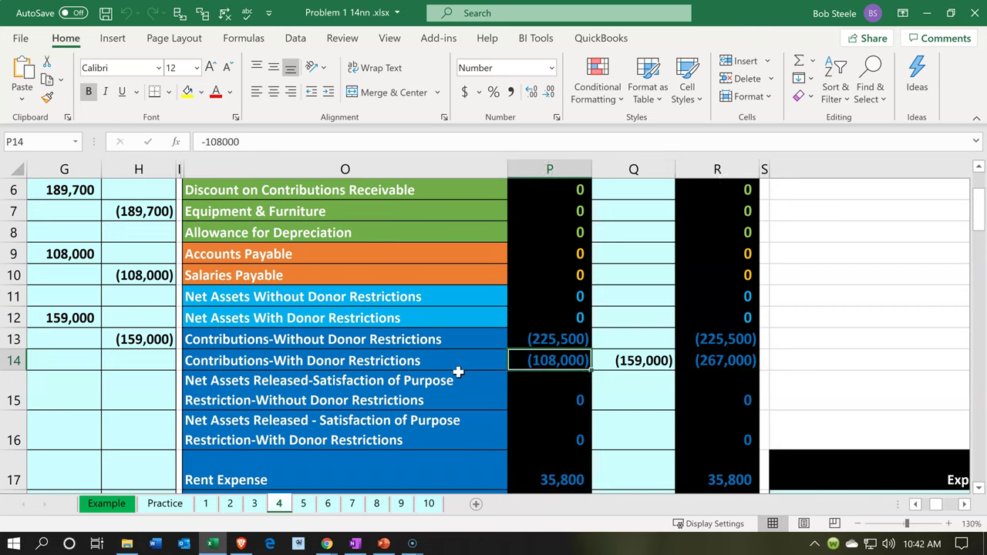
pyautogui.press('Right')
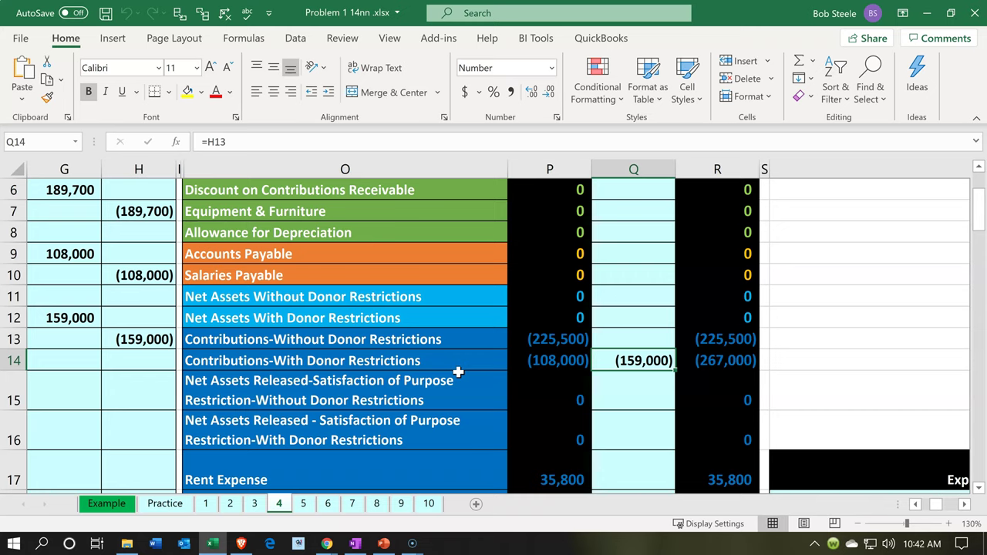
pyautogui.press('Left')
pyautogui.press('Left')
pyautogui.press('Up')
pyautogui.press('Down')
pyautogui.press('Up')
pyautogui.press('Down')
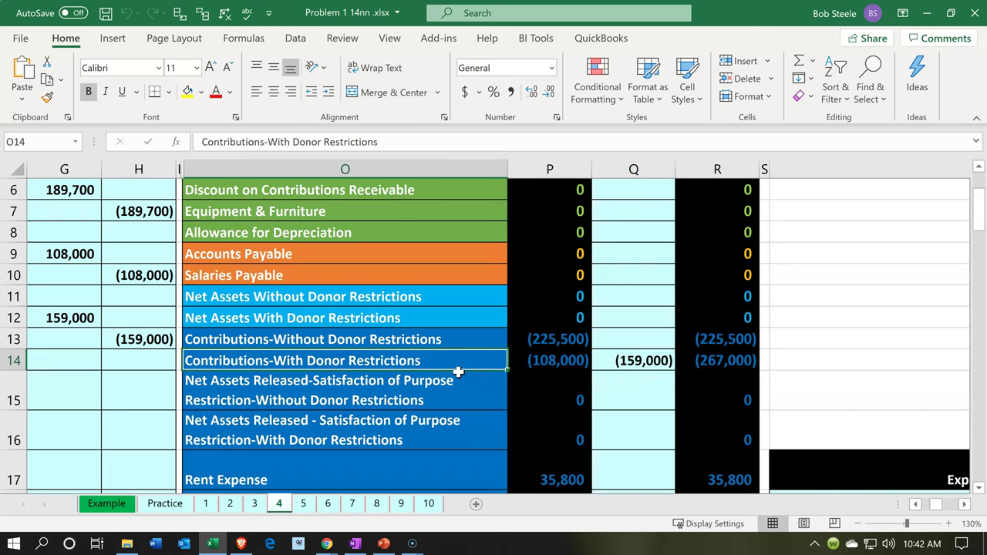
pyautogui.press('Right')
pyautogui.press('Right')
pyautogui.press('Right')
pyautogui.press('Right')
pyautogui.press('Right')
pyautogui.press('Right')
pyautogui.press('Right')
pyautogui.press('Right')
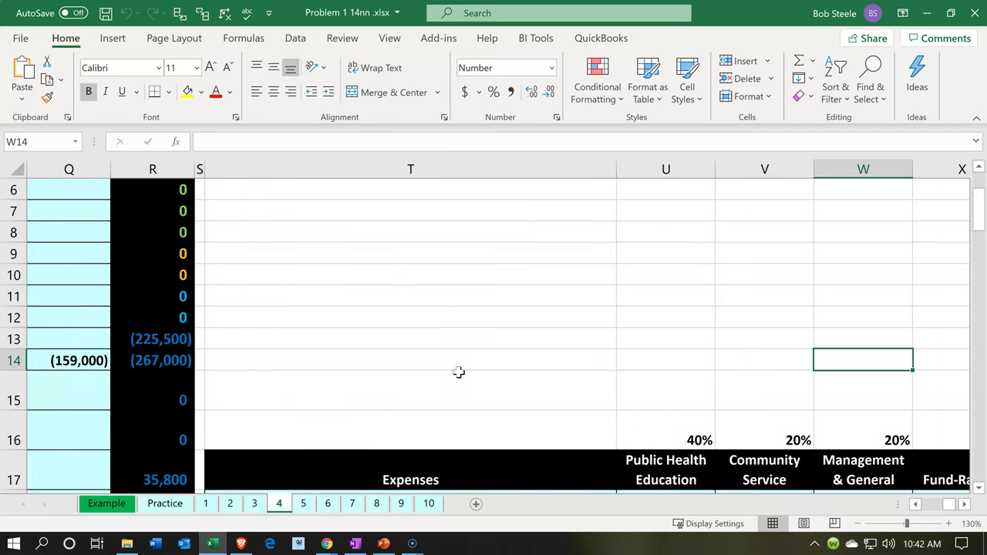
# Move down to the expense totals and the Statement of Financial Position's total liabilities and net assets.
pyautogui.hotkey('ctrl', 'Down')
pyautogui.hotkey('ctrl', 'Down')
pyautogui.hotkey('ctrl', 'Down')
pyautogui.press('pagedown')
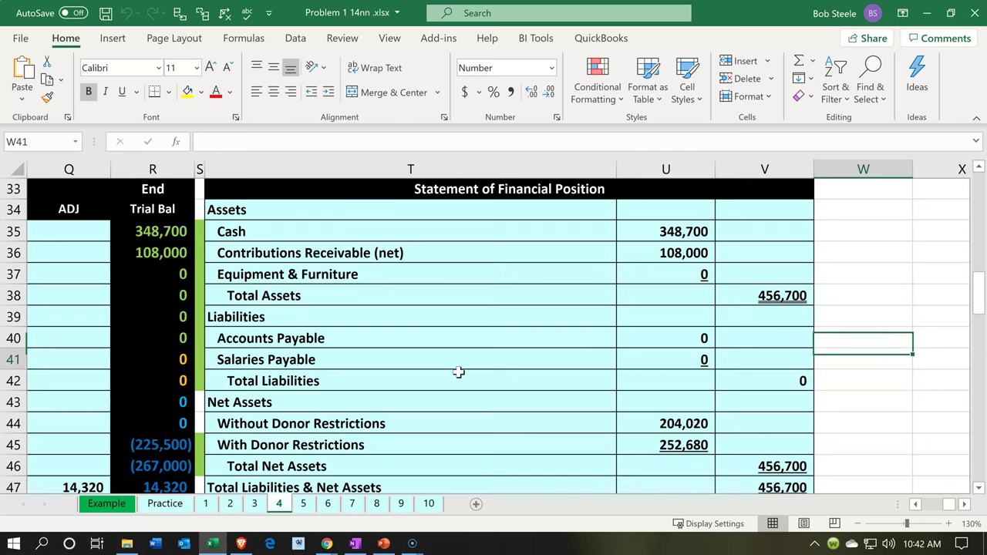
pyautogui.press('Down')
pyautogui.press('Down')
pyautogui.press('Down')
pyautogui.press('Down')
pyautogui.press('Down')
pyautogui.press('Down')
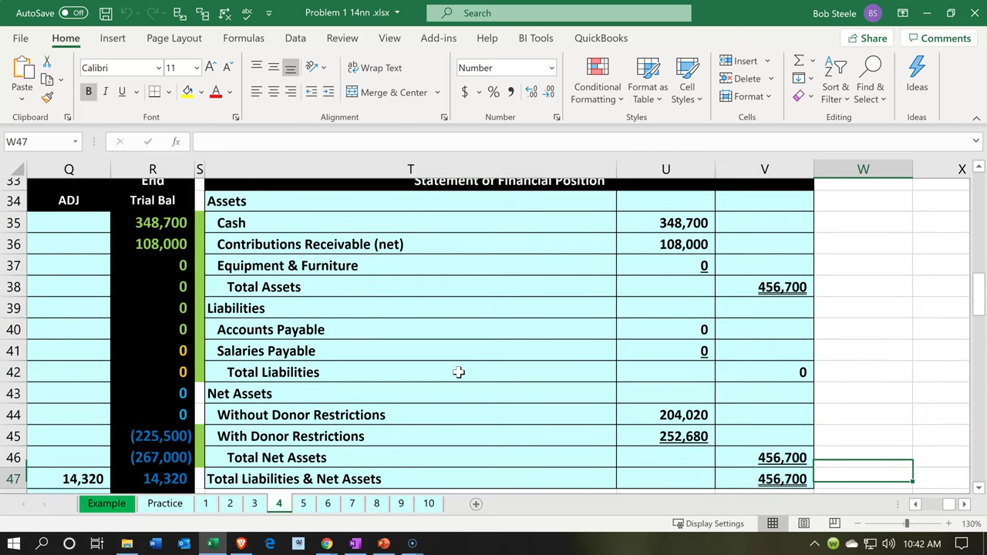
# Review the Statement of Activities' Without and With Donor Restrictions column headings.
pyautogui.press('pagedown')
pyautogui.press('Up')
pyautogui.press('Up')
pyautogui.press('Up')
pyautogui.press('Up')
pyautogui.press('Up')
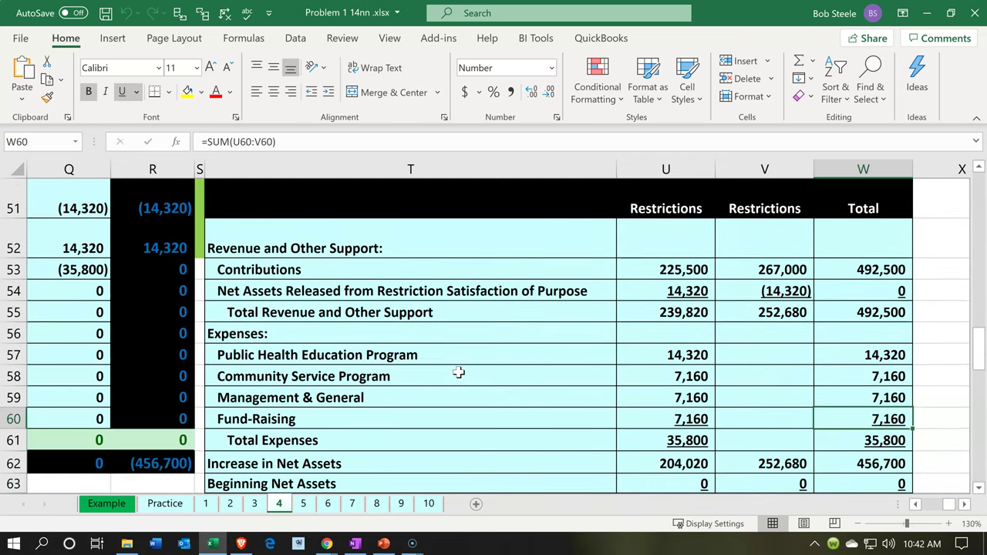
pyautogui.press('Up')
pyautogui.press('Up')
pyautogui.press('Up')
pyautogui.press('Up')
pyautogui.press('Up')
pyautogui.press('Up')
pyautogui.press('Up')
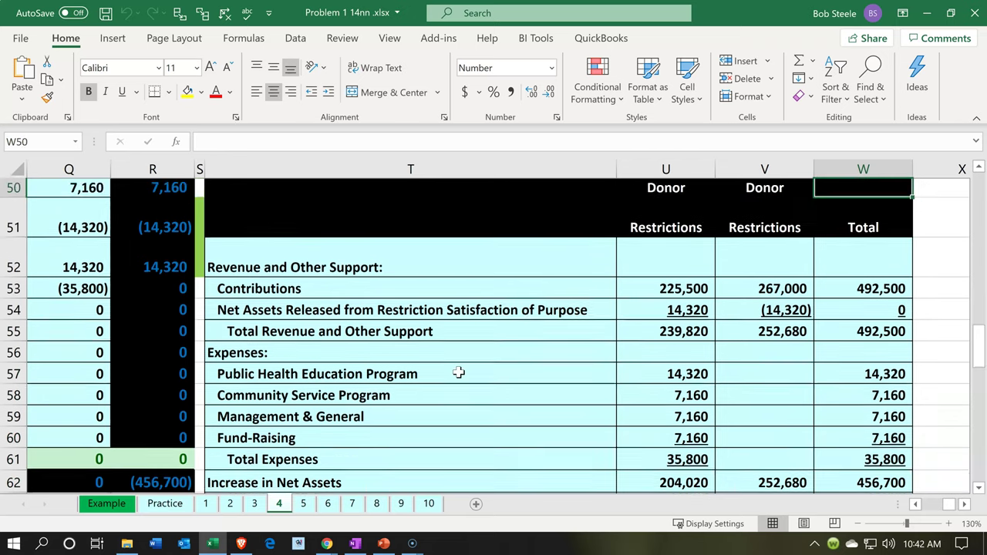
pyautogui.press('Left')
pyautogui.press('Left')
pyautogui.press('Left')
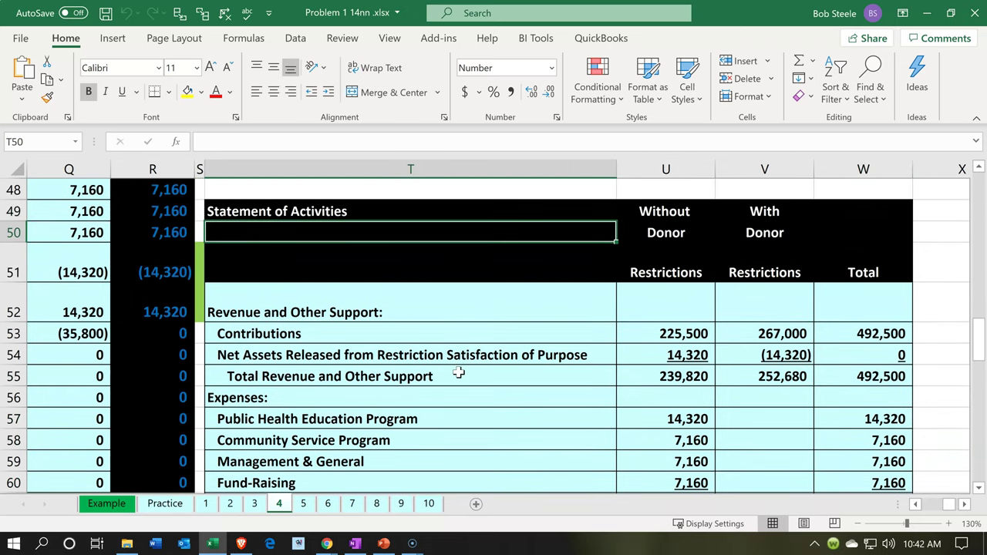
pyautogui.press('Right')
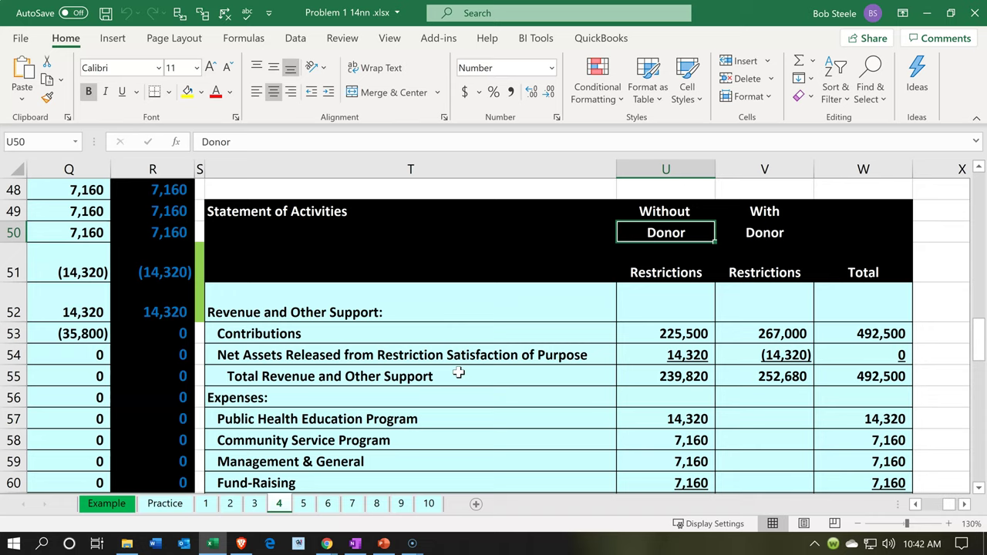
pyautogui.press('Right')
pyautogui.press('Down')
pyautogui.press('Down')
pyautogui.press('Up')
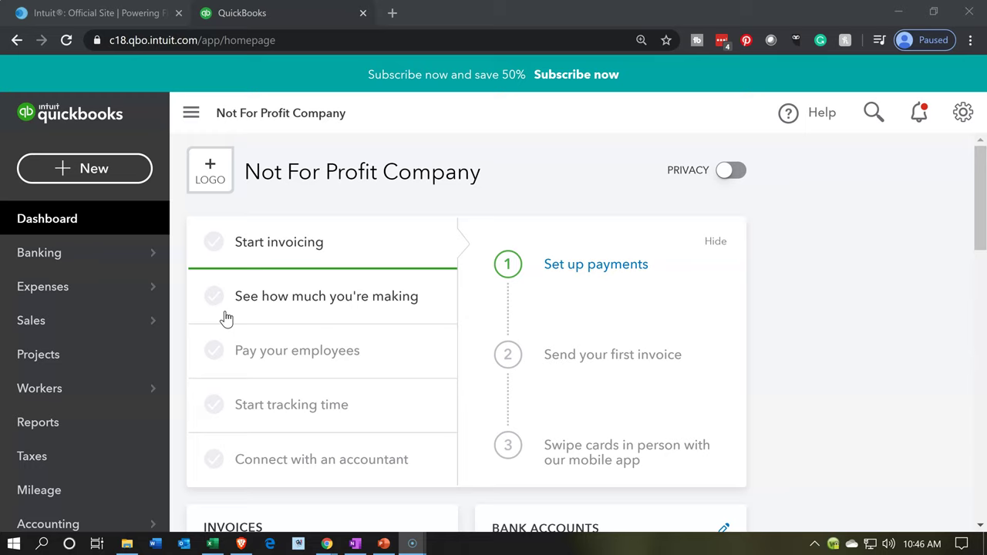
# Open Sales > Customers and look over the $108,000.00 balances of Restricted - Time and Pledger 1.
pyautogui.click(225, 317)
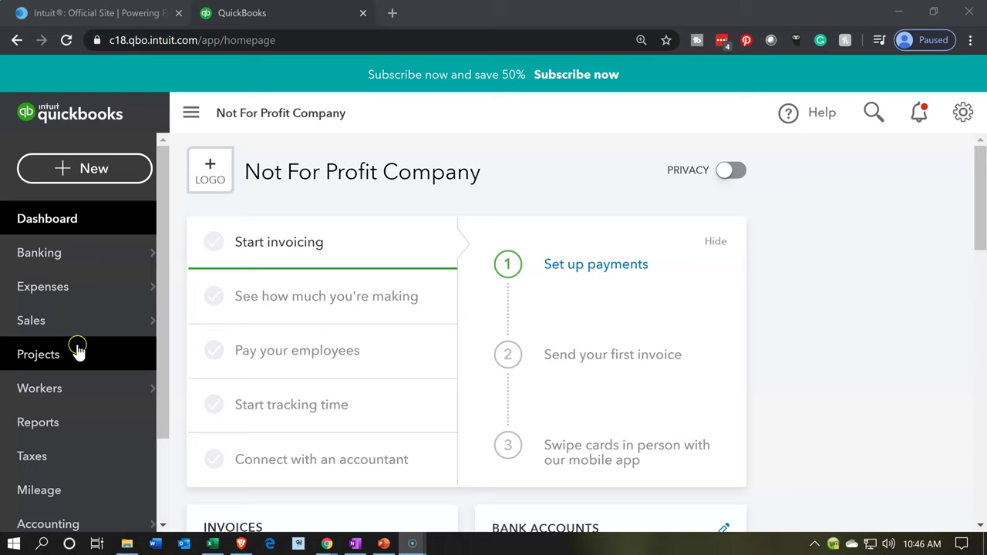
pyautogui.click(68, 322)
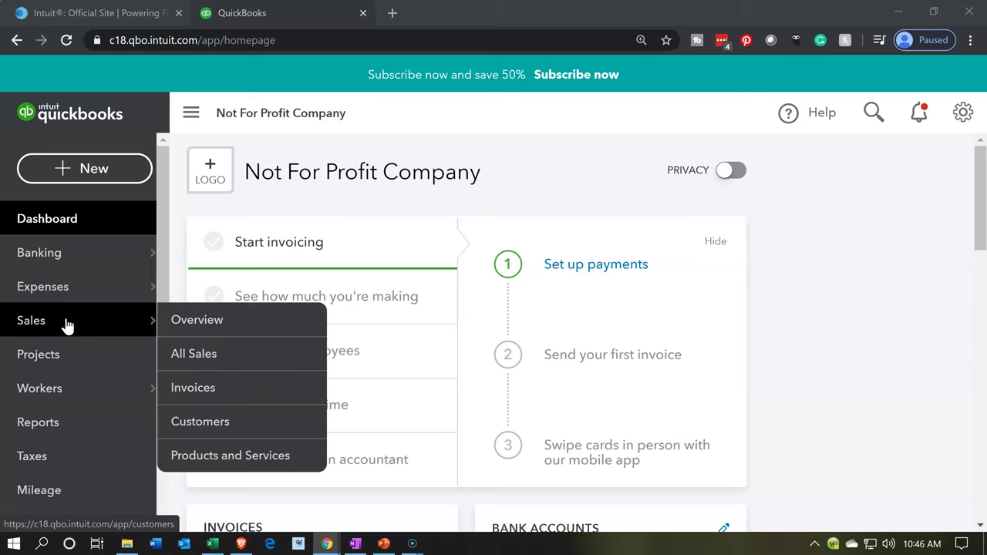
pyautogui.click(36, 323)
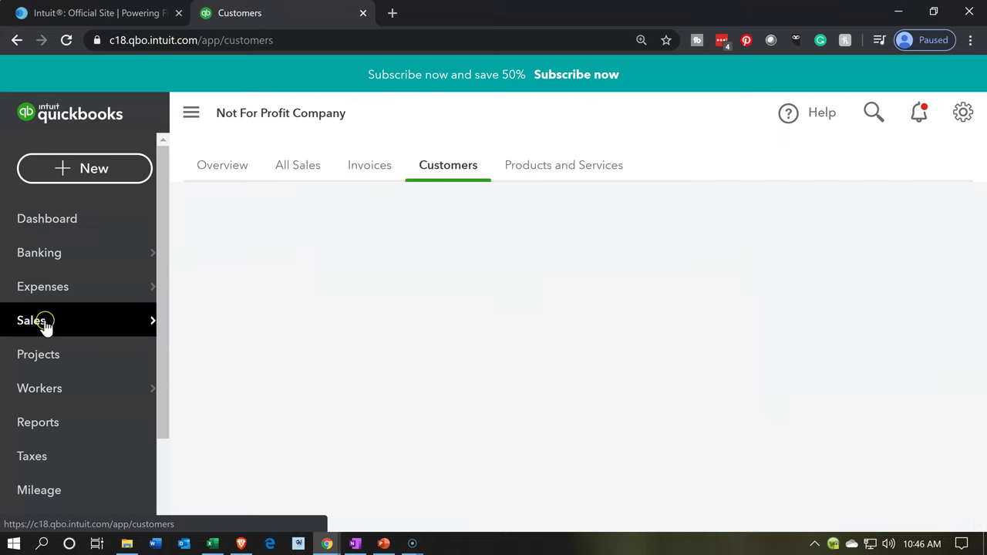
pyautogui.click(441, 182)
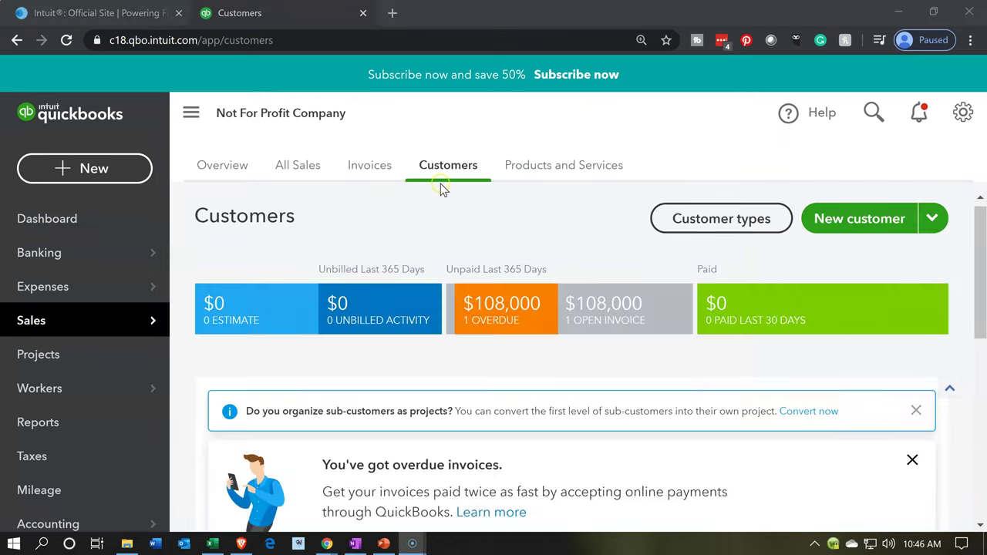
pyautogui.click(439, 193)
pyautogui.scroll(-4, 466, 479)
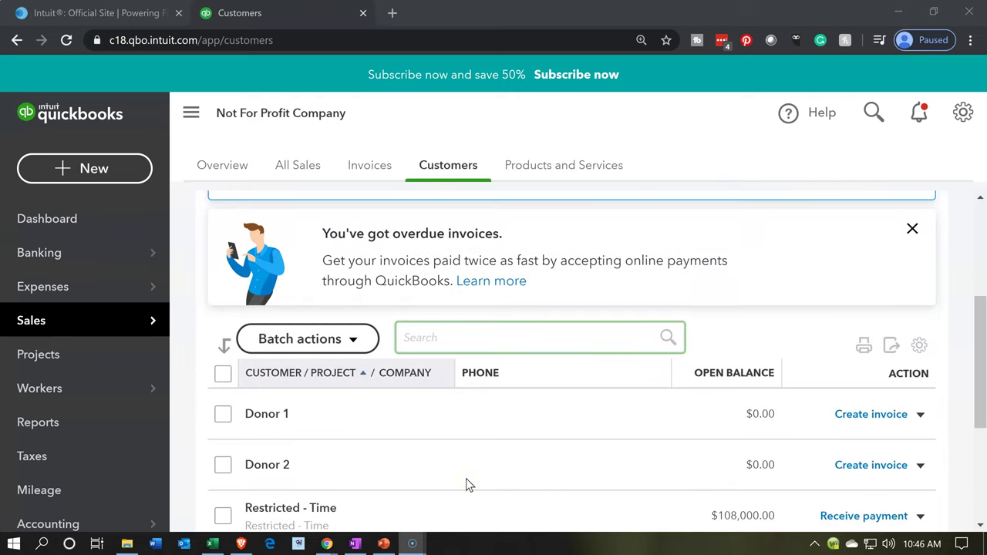
pyautogui.scroll(-1, 466, 484)
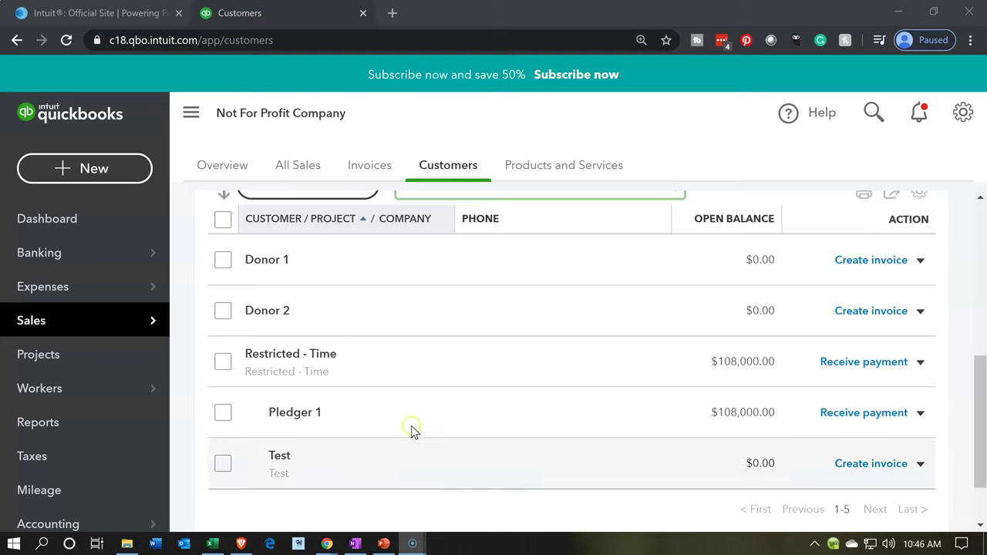
pyautogui.click(371, 357)
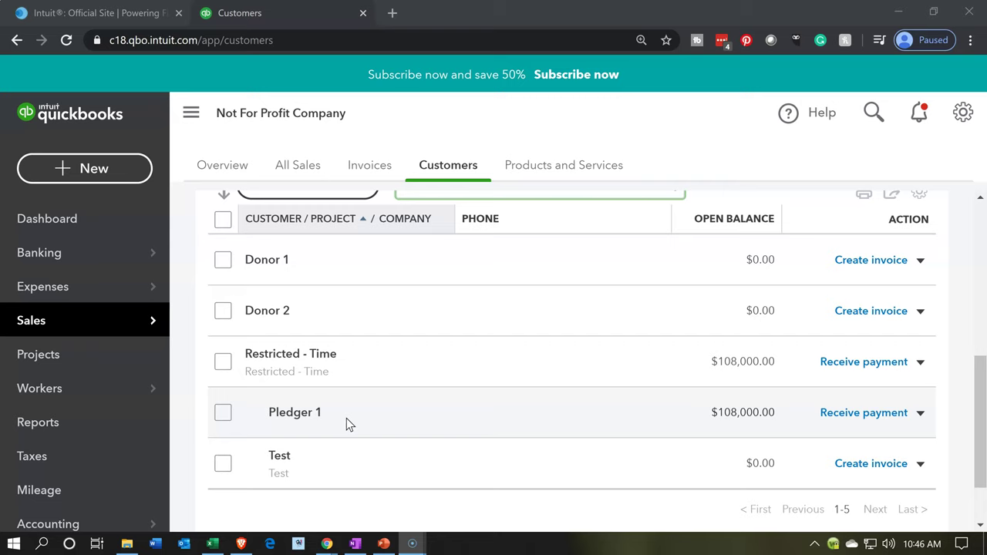
pyautogui.scroll(3, 346, 418)
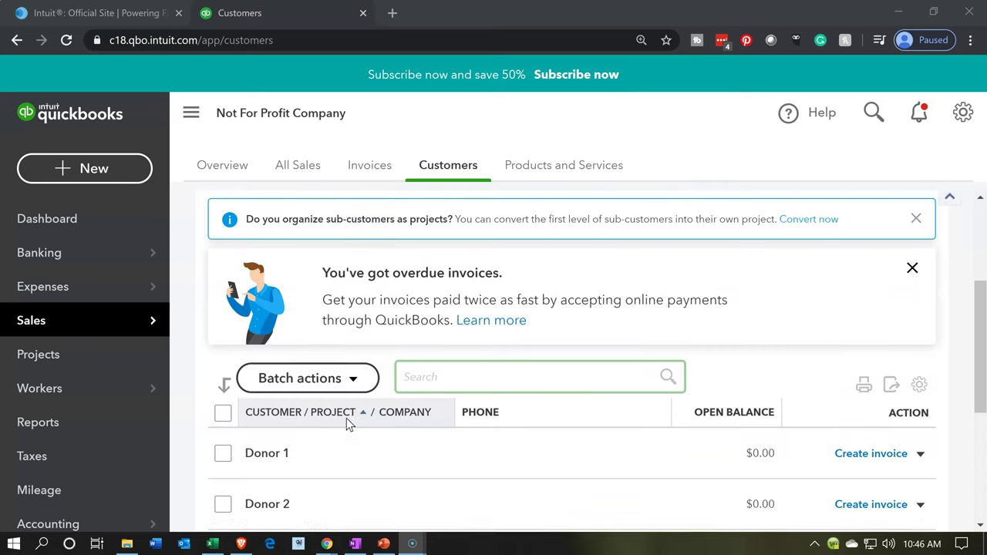
pyautogui.scroll(3, 347, 418)
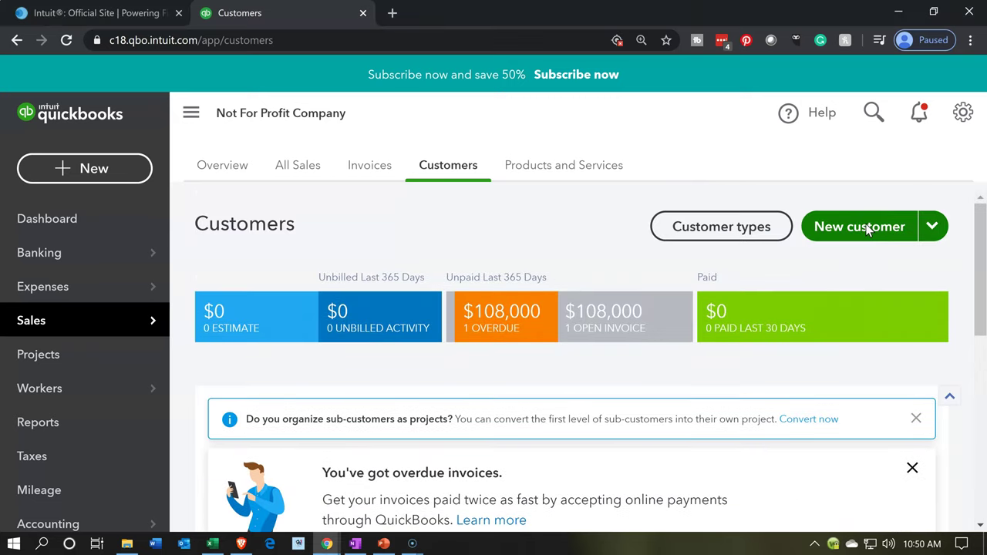
# Add and save a new customer with Company 'Government Grants - Education Restriction'.
pyautogui.click(859, 227)
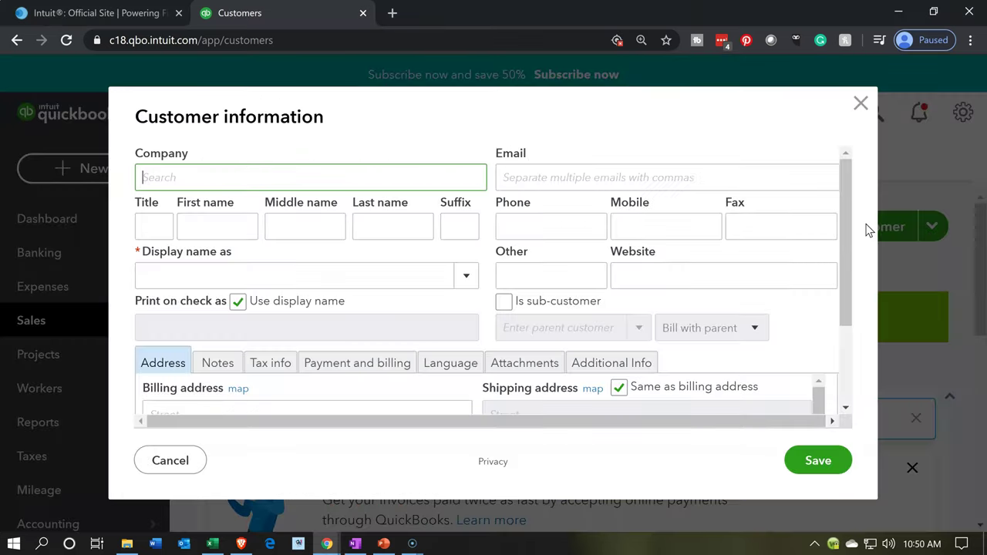
pyautogui.click(248, 175)
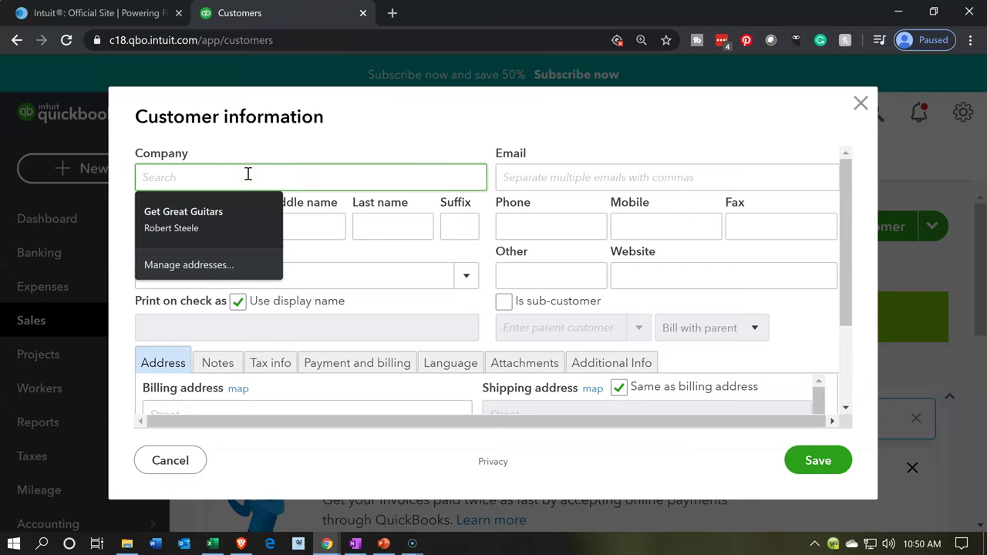
pyautogui.write('Government Grants')
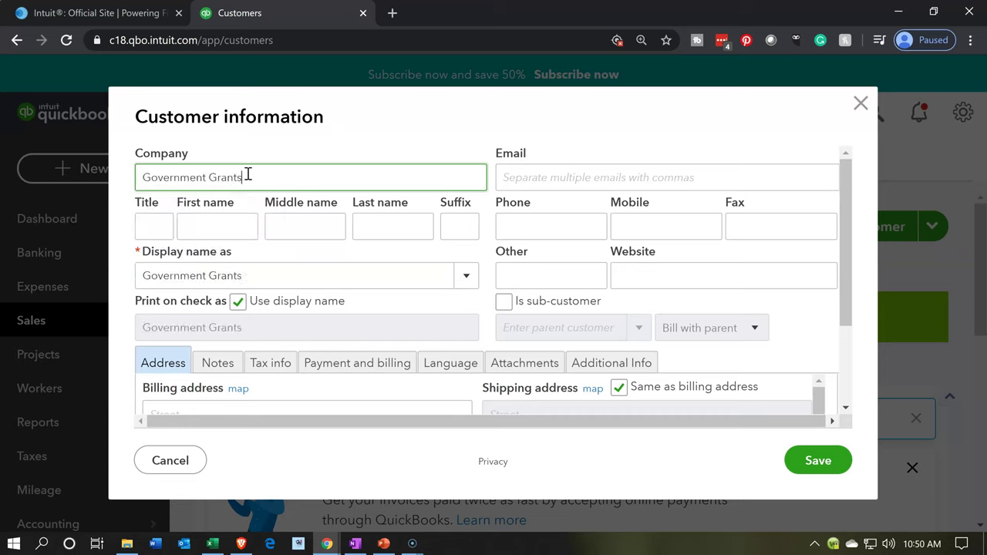
pyautogui.write(' - Educa')
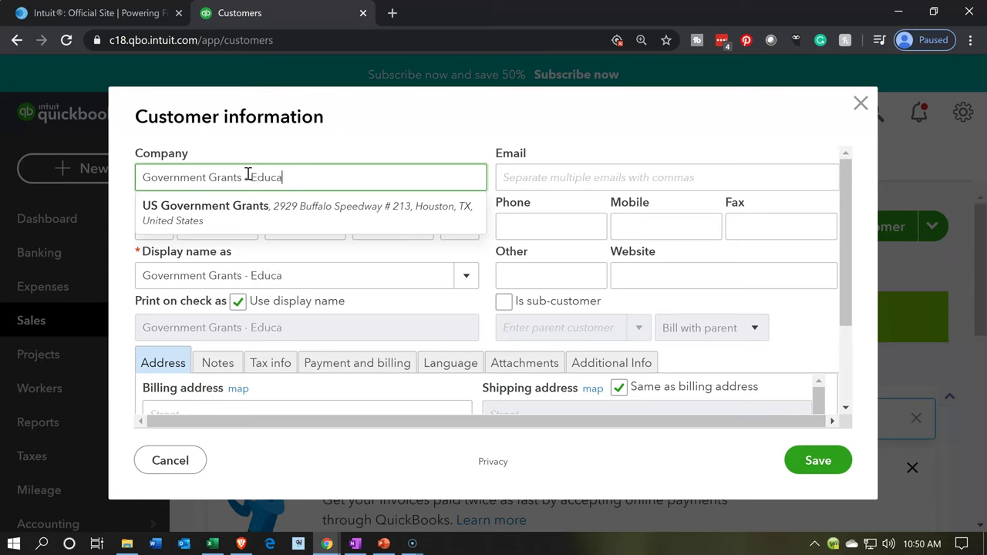
pyautogui.write('tion Restriction')
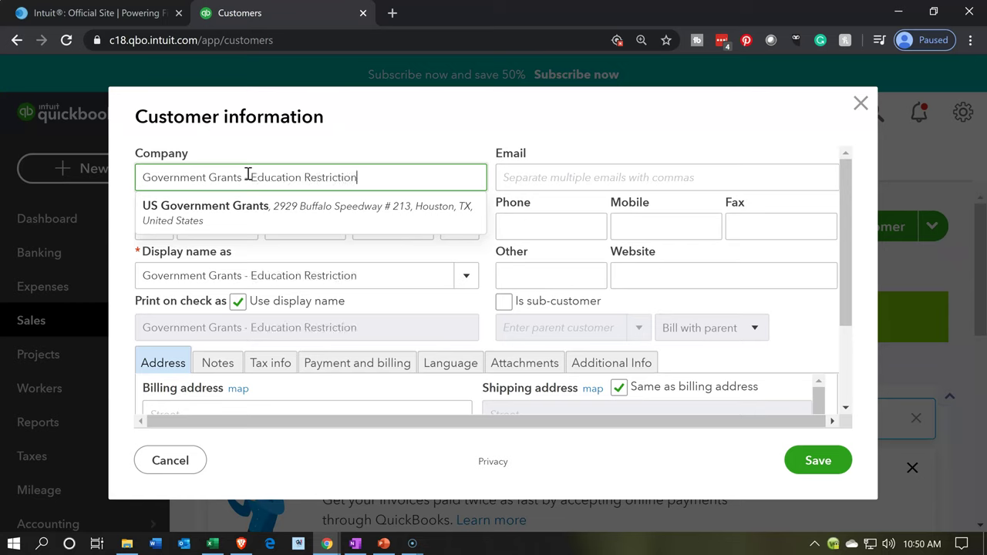
pyautogui.press('Tab')
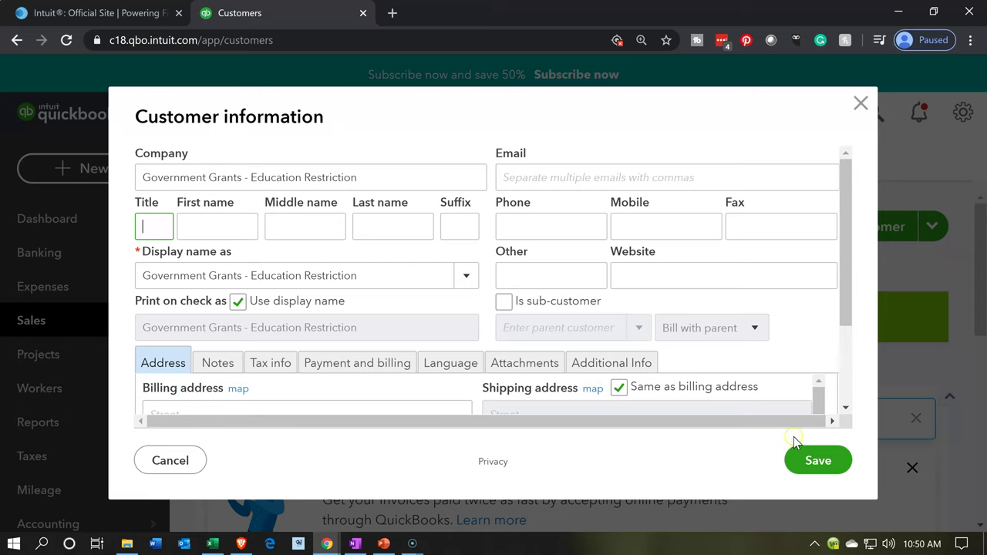
pyautogui.click(813, 460)
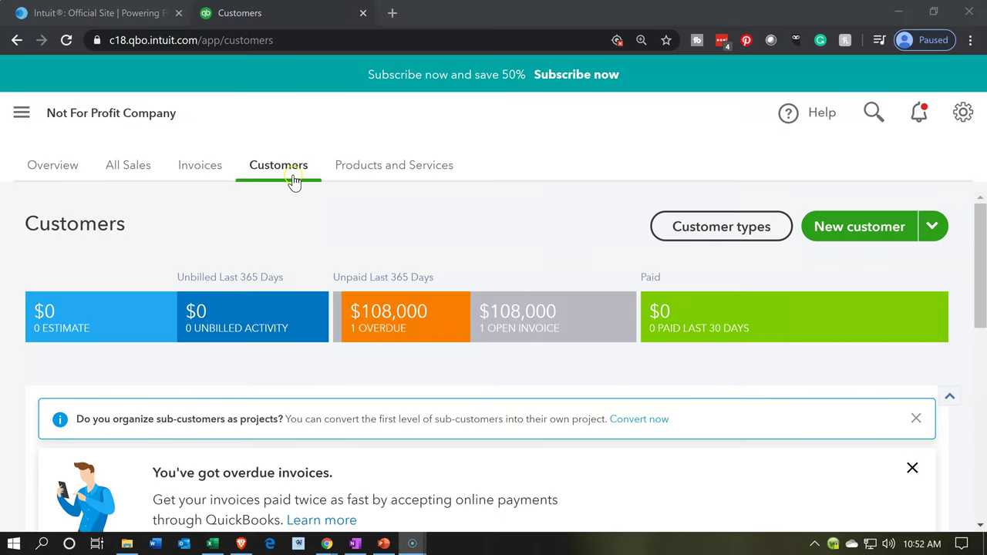
pyautogui.click(293, 183)
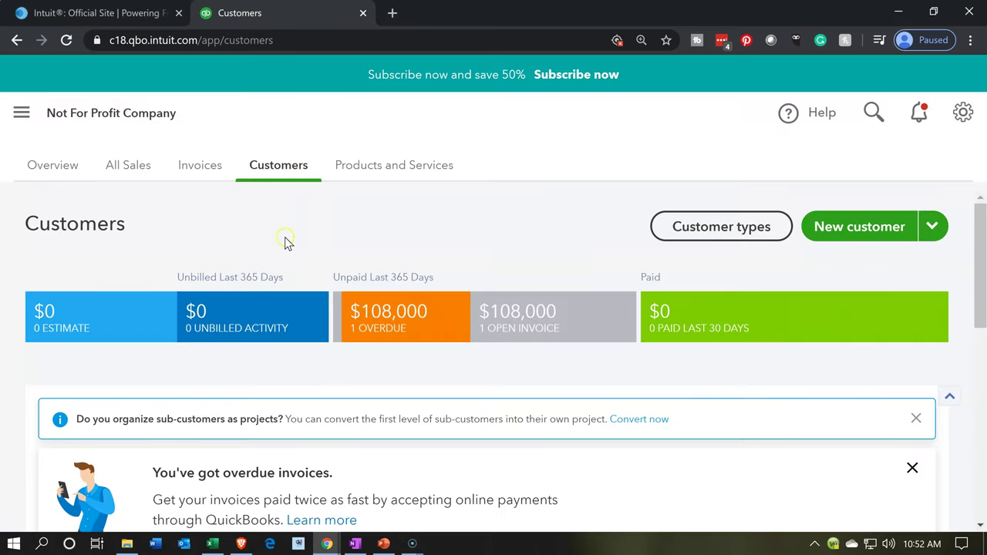
pyautogui.scroll(-3, 285, 243)
pyautogui.scroll(-3, 279, 269)
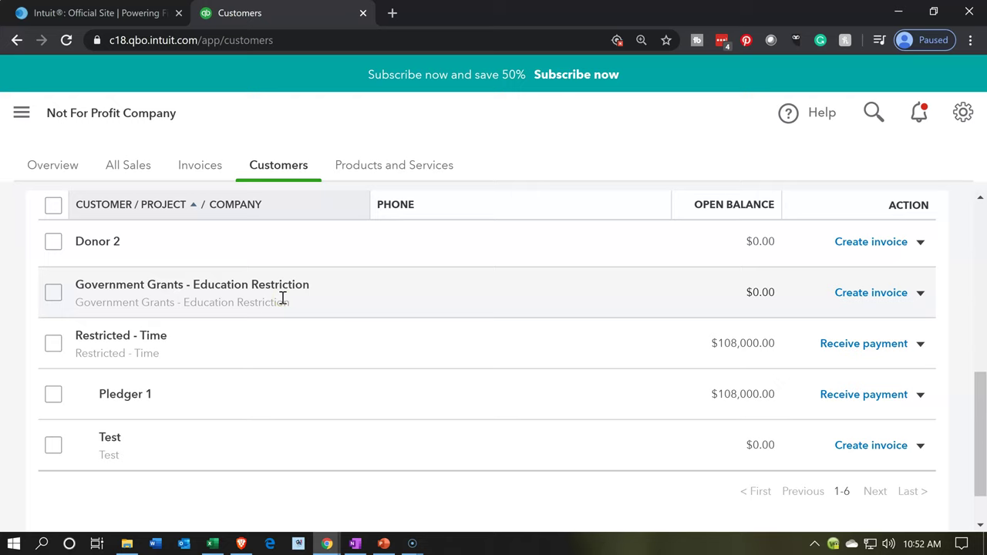
pyautogui.scroll(6, 284, 298)
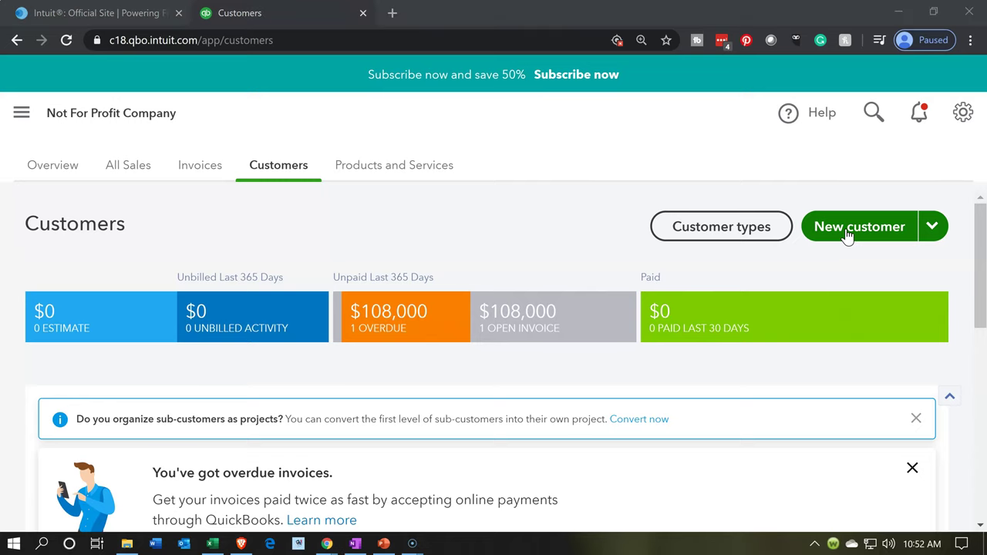
# Start a new customer with Company name 'Government Grant'.
pyautogui.click(847, 231)
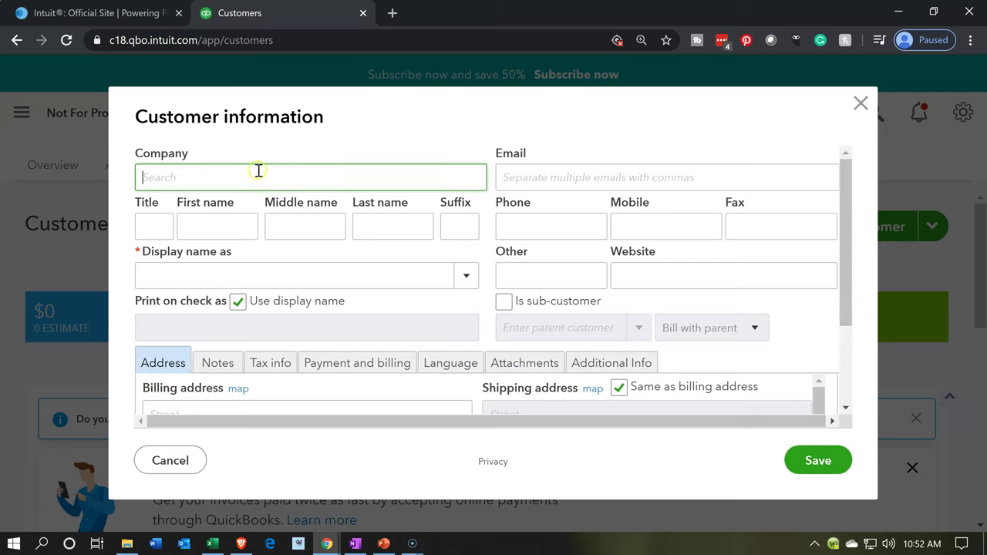
pyautogui.click(259, 170)
pyautogui.write('t')
pyautogui.press('BackSpace')
pyautogui.write('Government Grand')
pyautogui.press('BackSpace')
pyautogui.write('t')
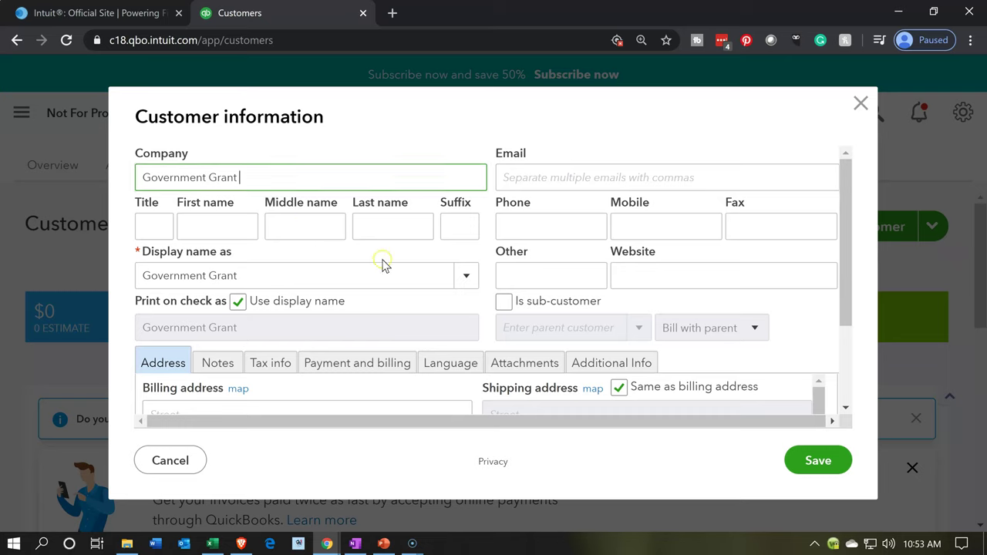
# Make it a sub-customer of Government Grants - Education Restriction, billed to this customer.
pyautogui.click(505, 303)
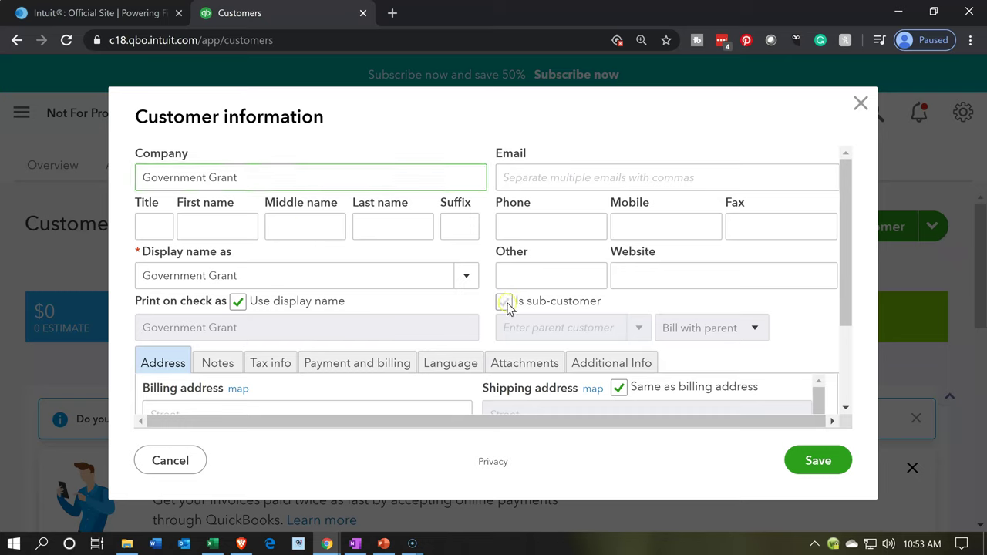
pyautogui.click(640, 330)
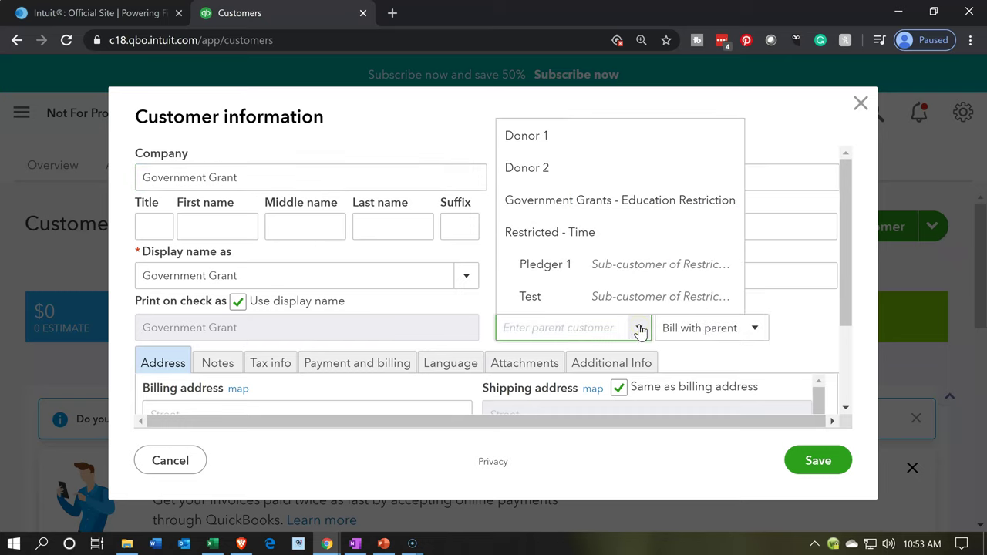
pyautogui.click(587, 205)
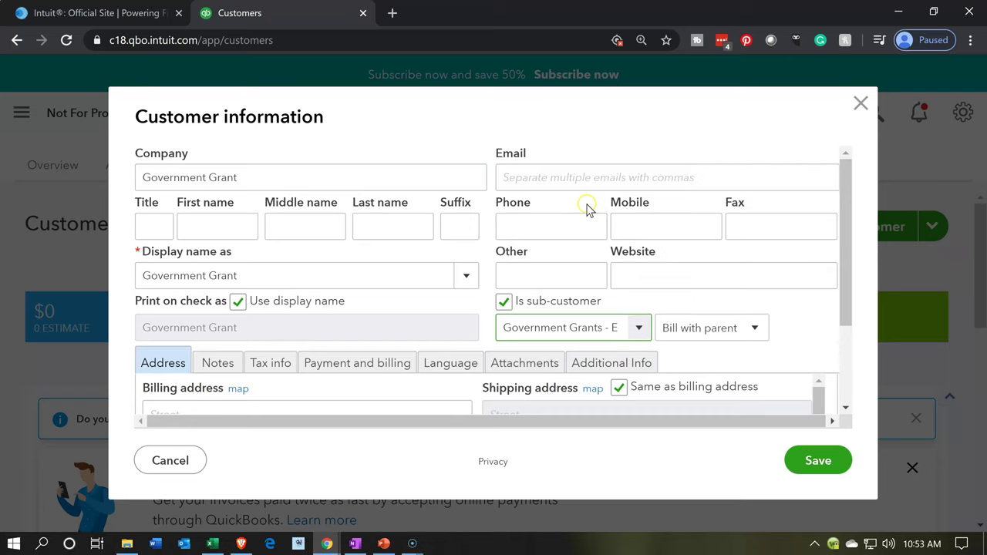
pyautogui.click(755, 332)
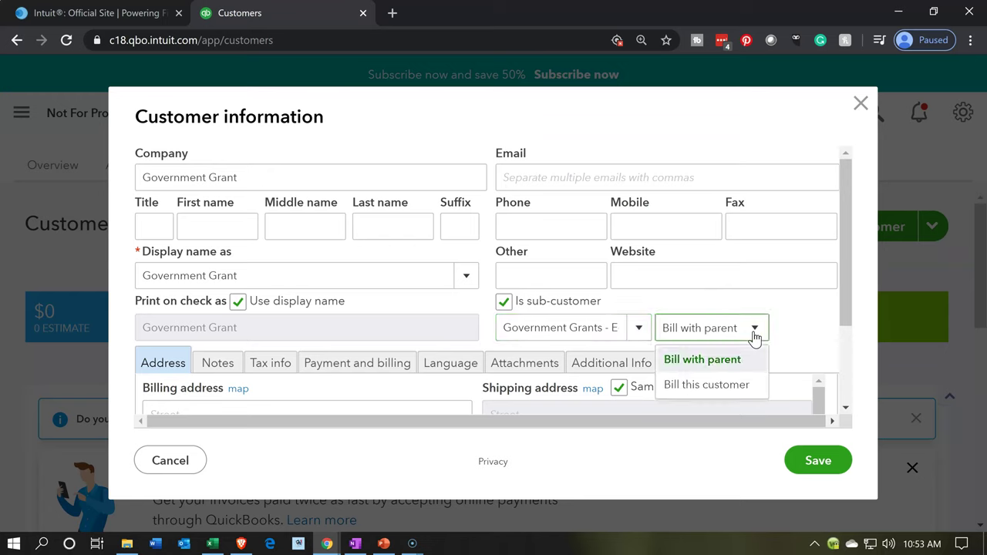
pyautogui.click(722, 383)
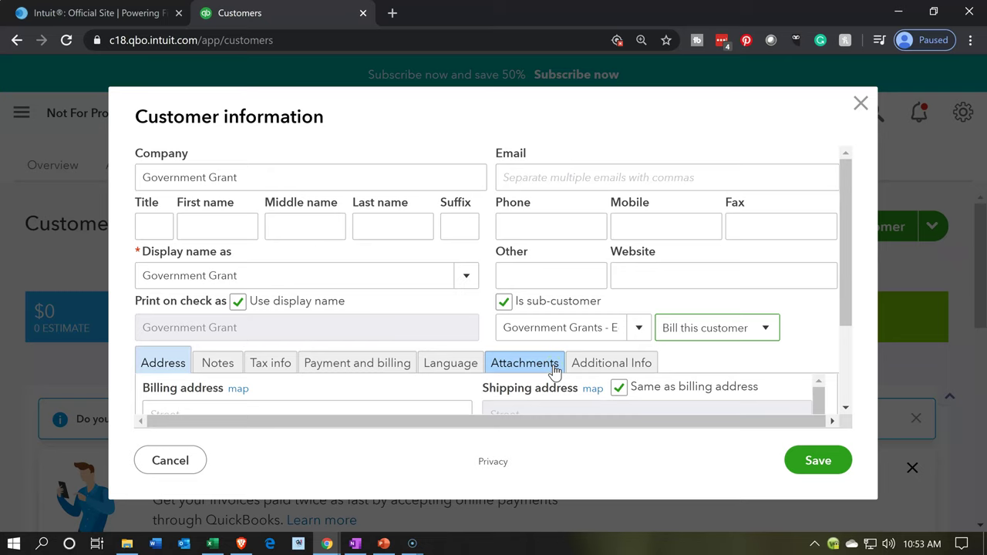
pyautogui.click(665, 367)
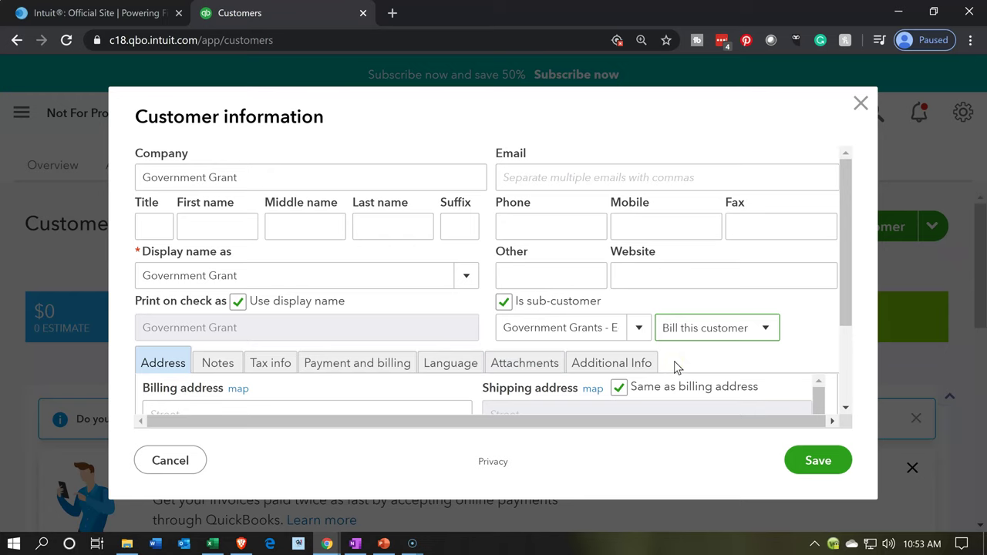
pyautogui.click(300, 231)
pyautogui.click(695, 149)
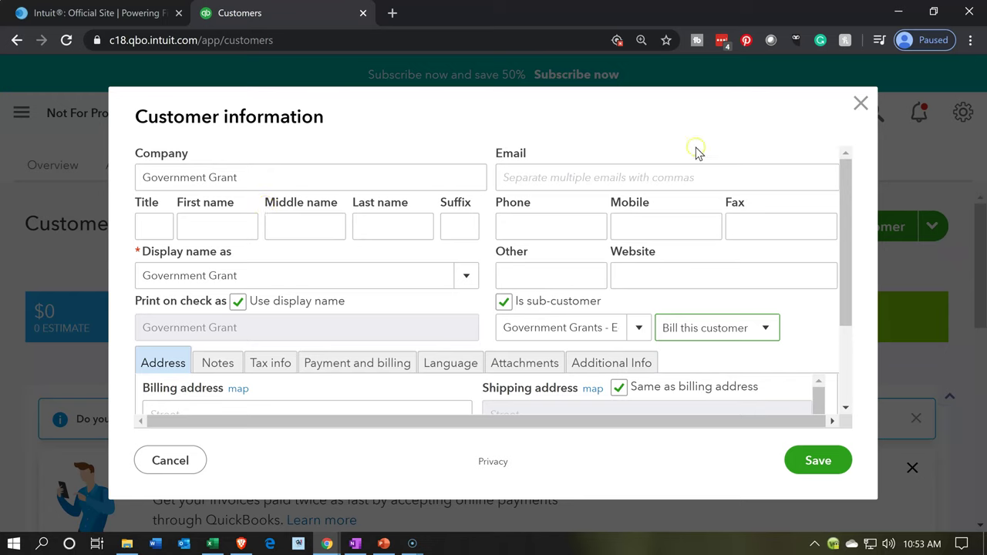
pyautogui.click(861, 105)
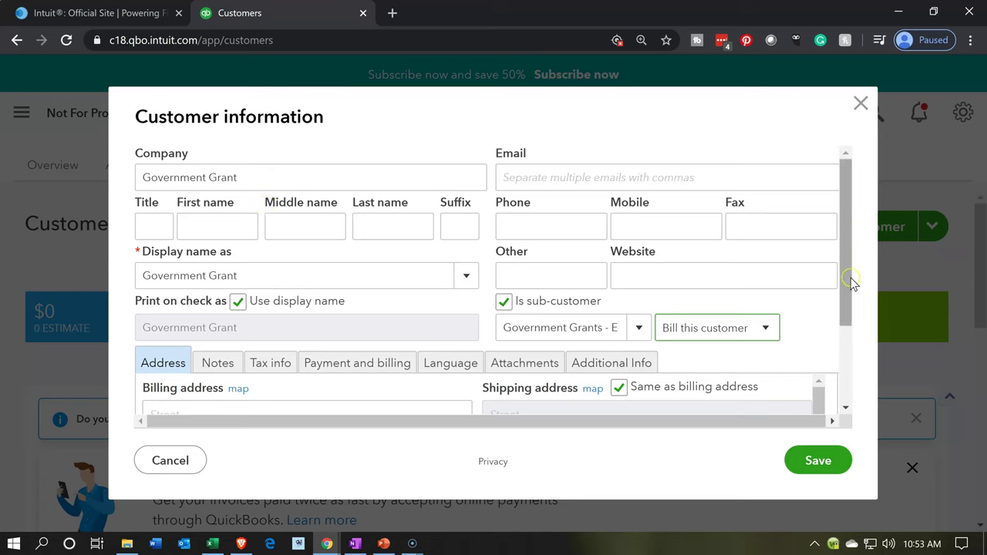
# Save Government Grant and find it nested under its parent with a $0.00 balance.
pyautogui.click(816, 461)
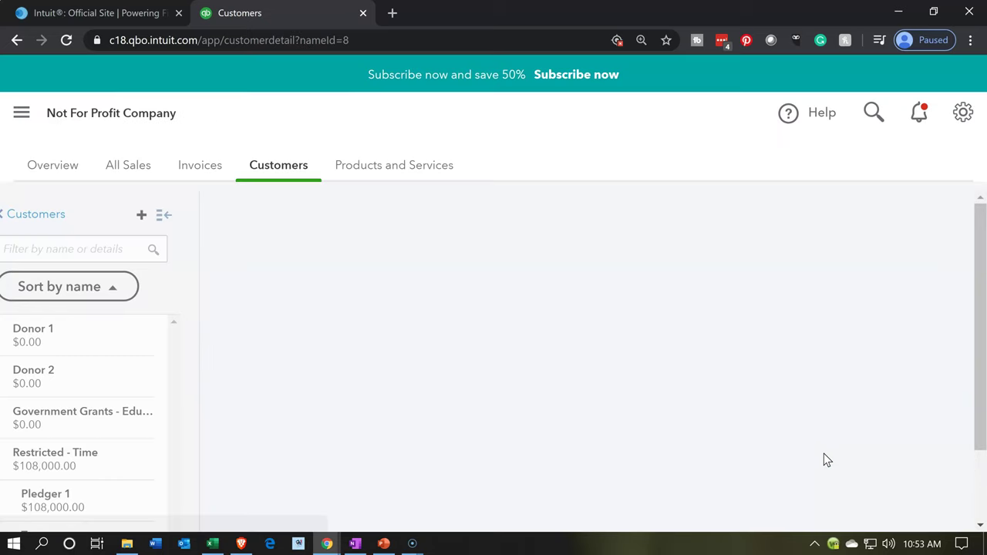
pyautogui.click(291, 177)
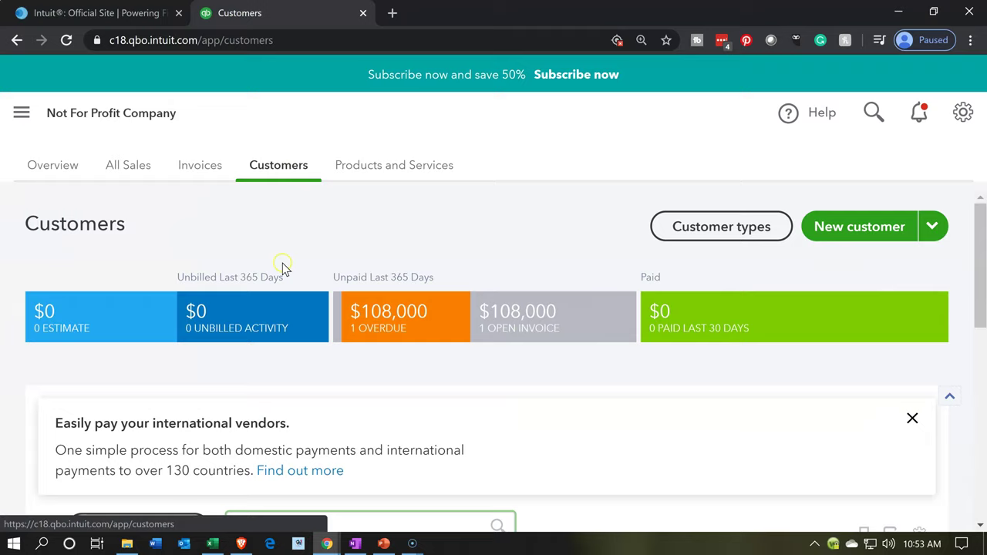
pyautogui.scroll(-2, 282, 315)
pyautogui.scroll(-4, 282, 315)
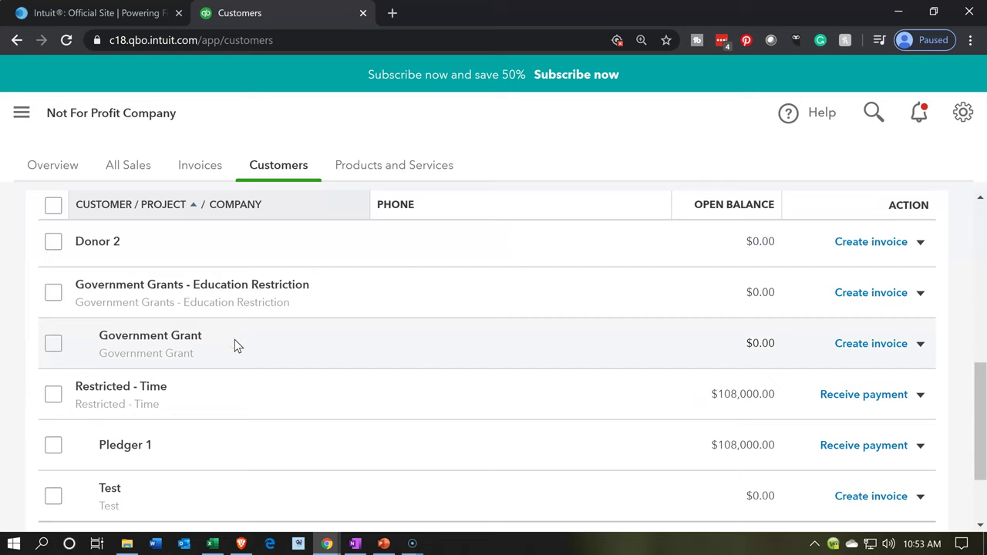
pyautogui.click(230, 313)
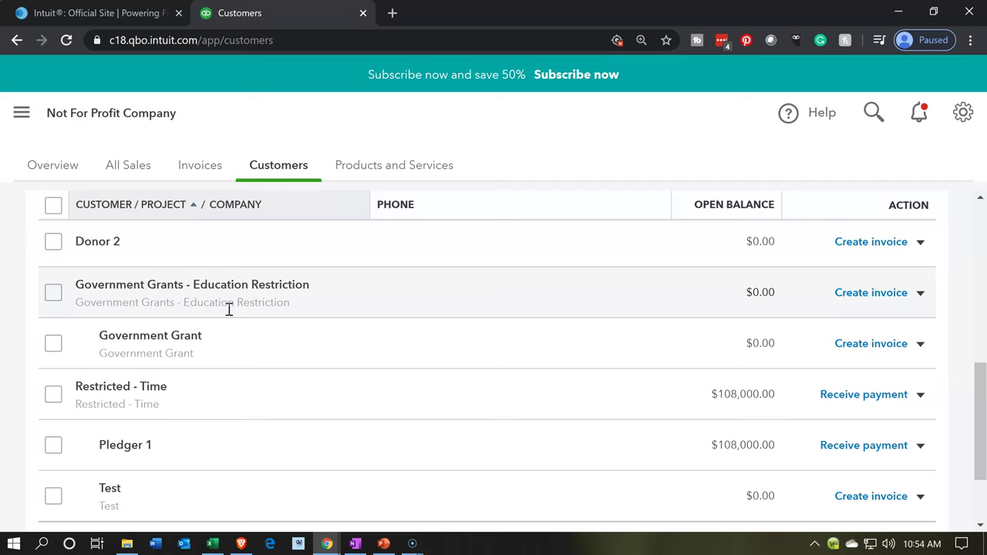
pyautogui.click(244, 357)
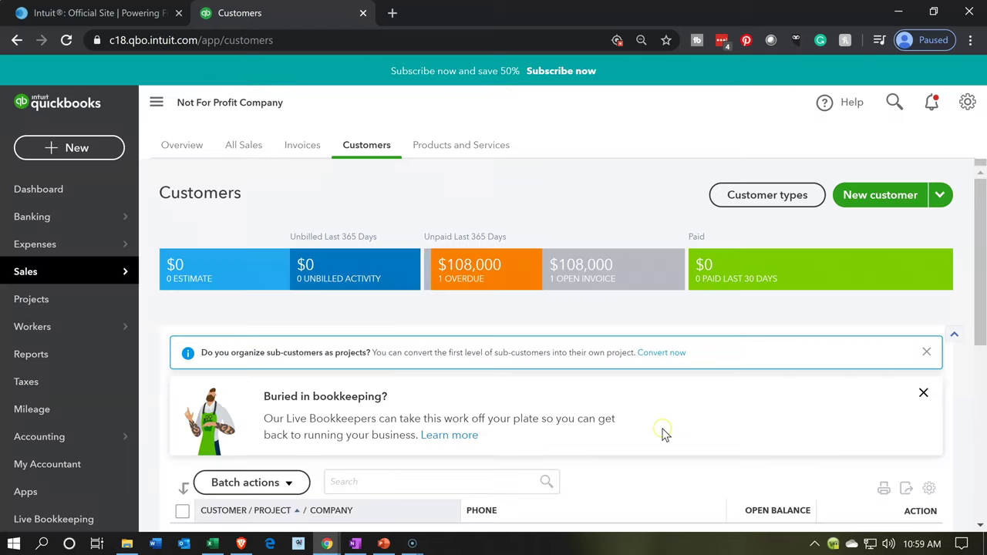
# Open the Classes list through All Lists, with the navigation sidebar collapsed.
pyautogui.scroll(-2, 664, 432)
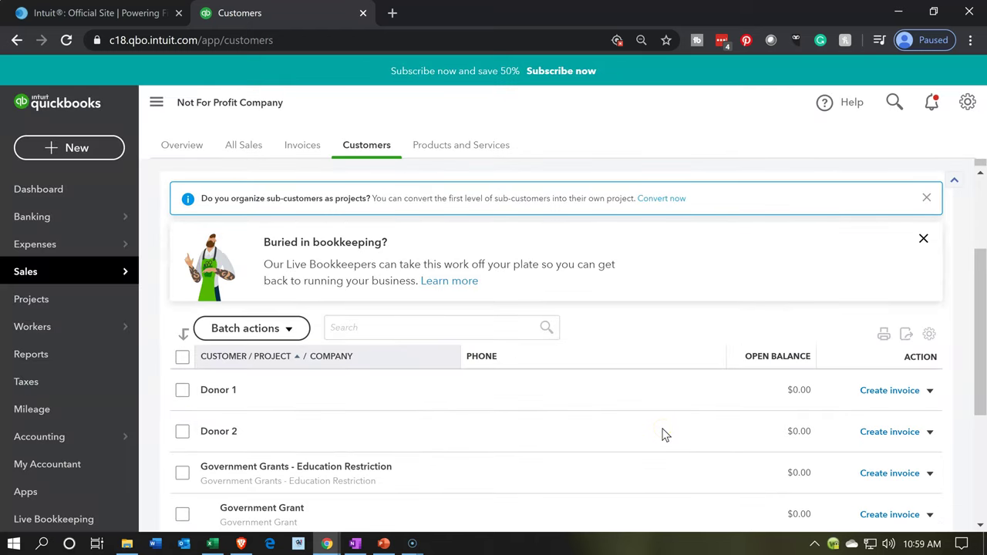
pyautogui.click(968, 103)
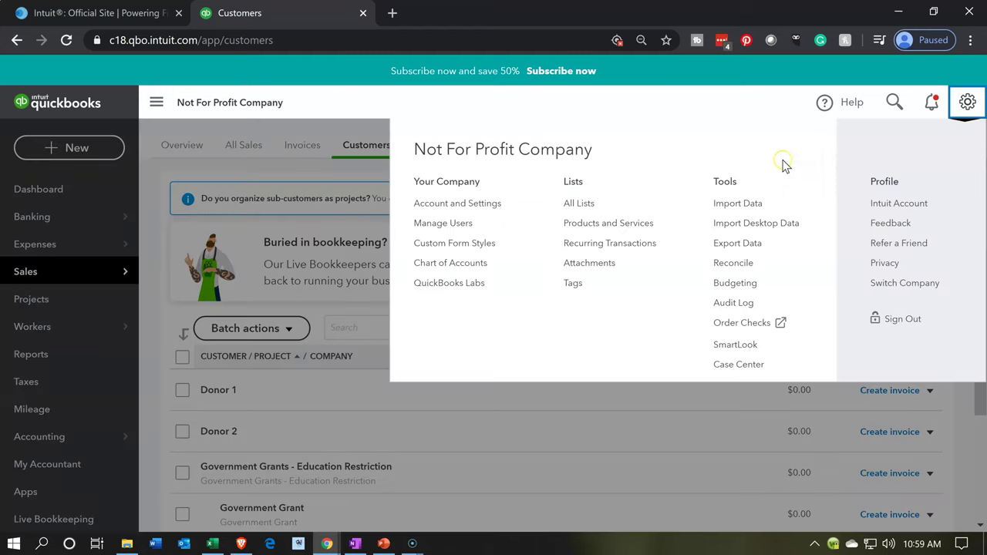
pyautogui.click(598, 208)
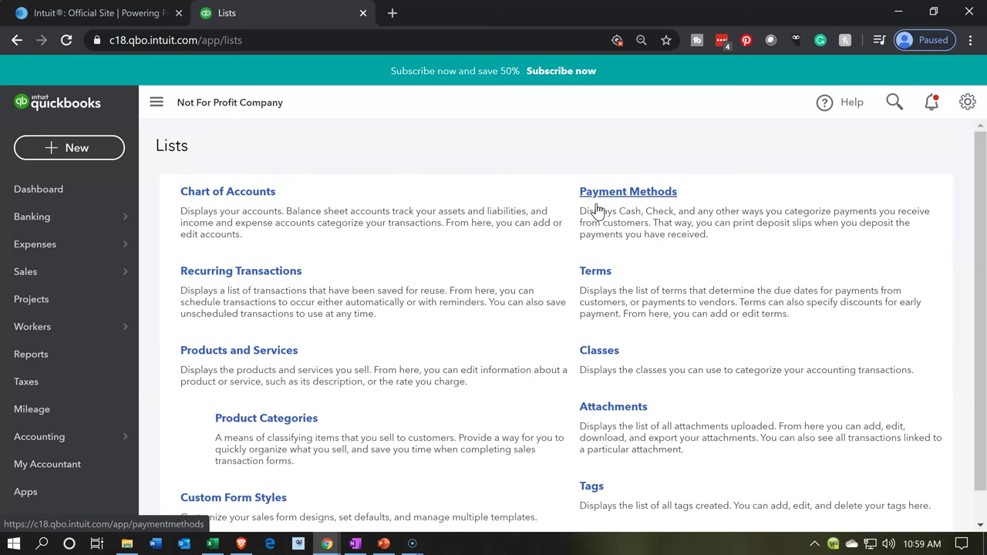
pyautogui.click(609, 354)
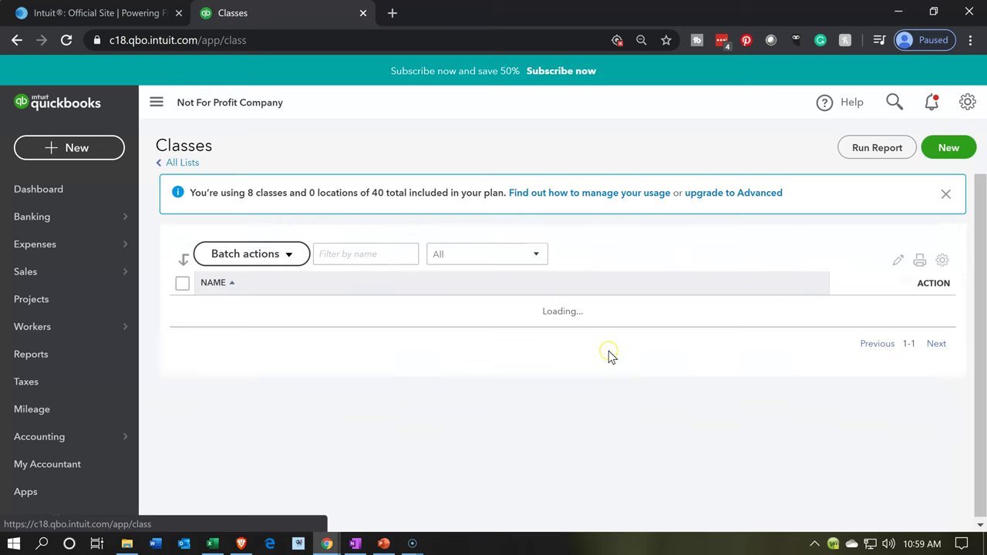
pyautogui.click(555, 324)
pyautogui.click(153, 105)
pyautogui.click(181, 324)
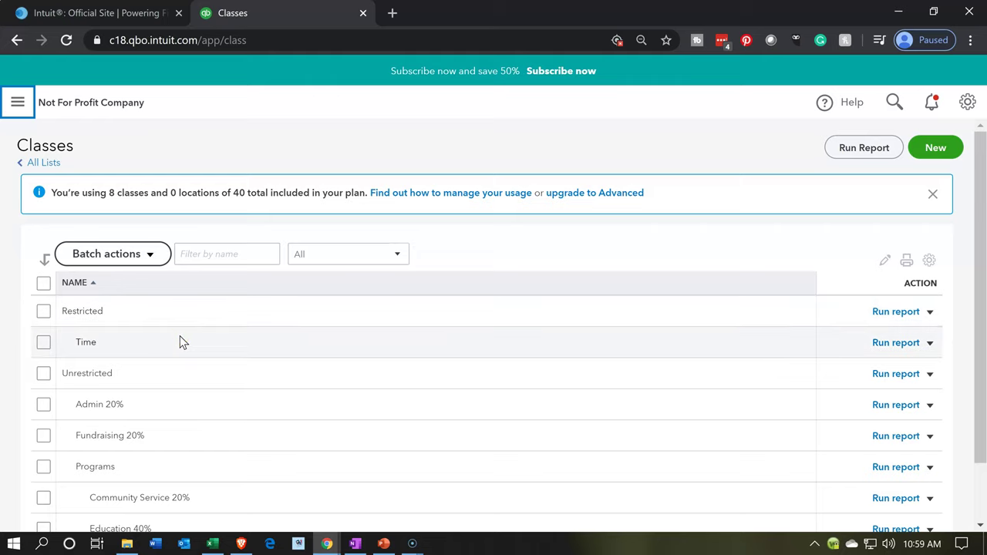
pyautogui.click(182, 342)
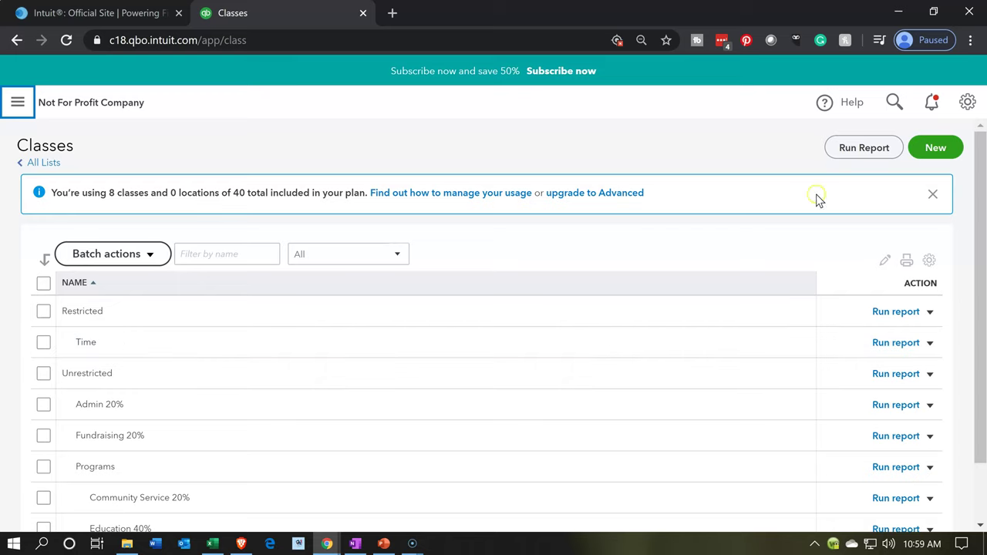
# Create and save class 'Gov Grant Education' as a sub-class of Restricted.
pyautogui.click(924, 155)
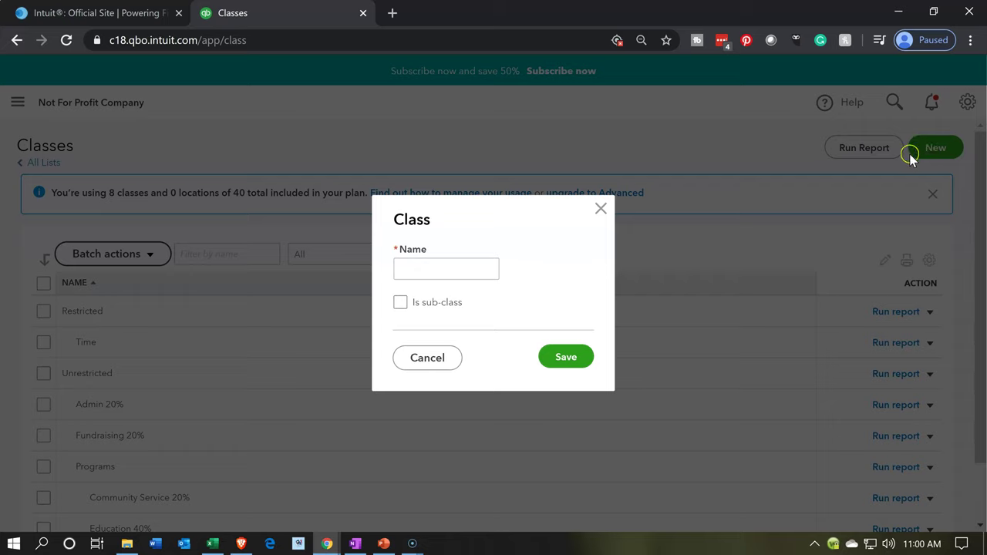
pyautogui.click(496, 276)
pyautogui.click(447, 266)
pyautogui.write('Gran')
pyautogui.press('BackSpace')
pyautogui.press('BackSpace')
pyautogui.press('BackSpace')
pyautogui.press('BackSpace')
pyautogui.write('Gov Grant Education')
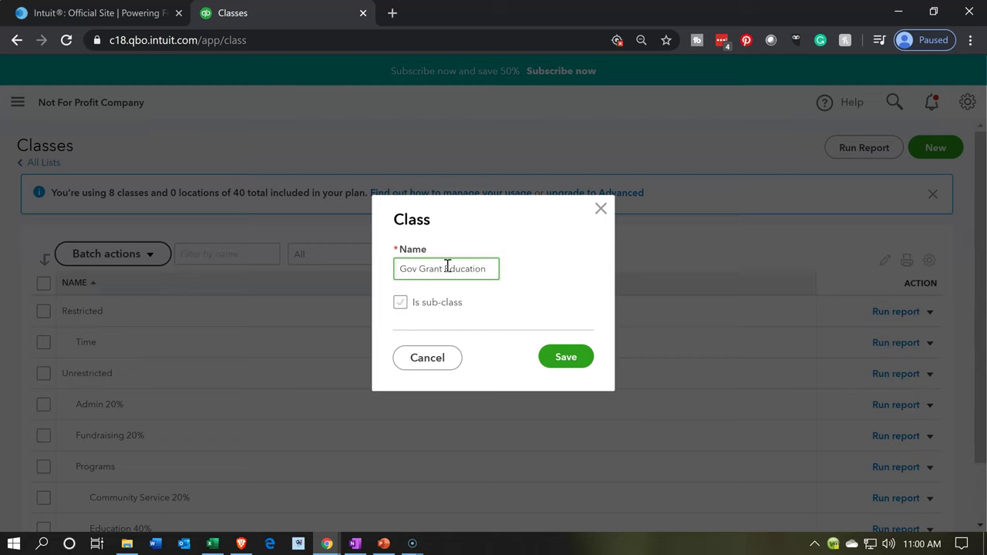
pyautogui.click(407, 306)
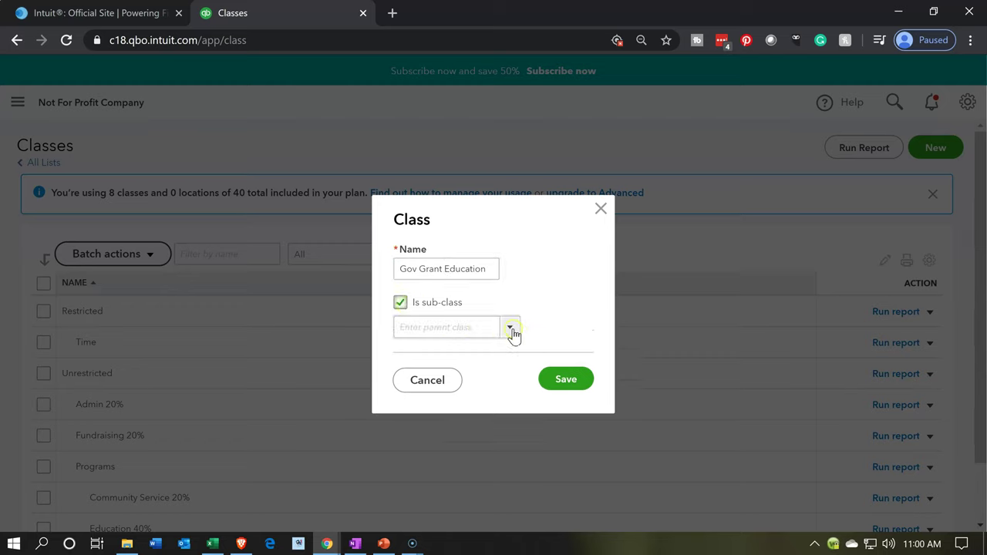
pyautogui.click(510, 330)
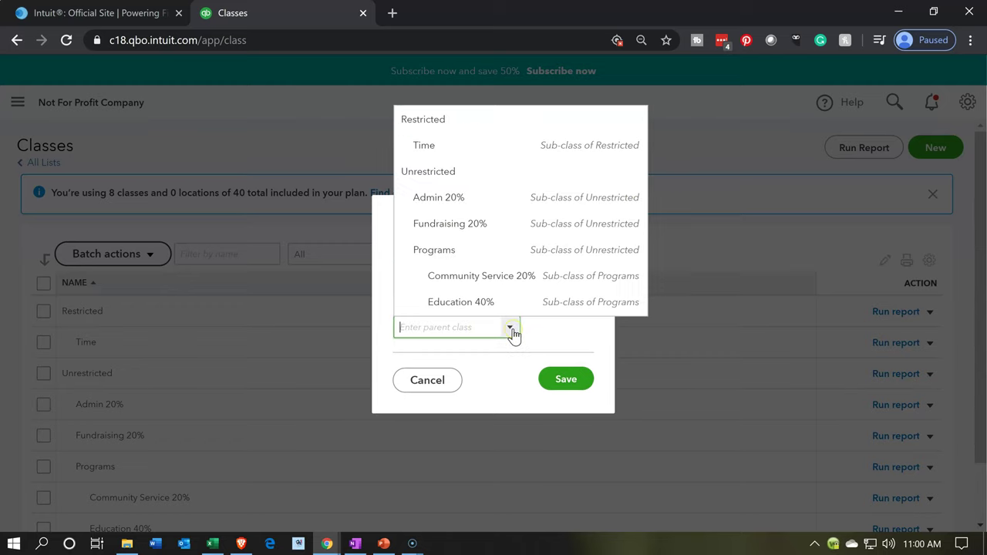
pyautogui.click(436, 129)
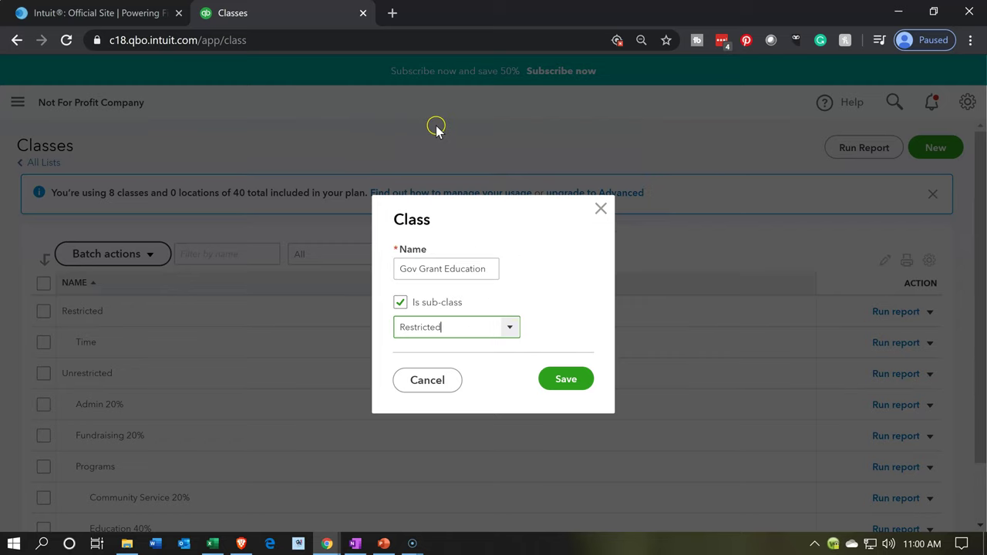
pyautogui.click(561, 394)
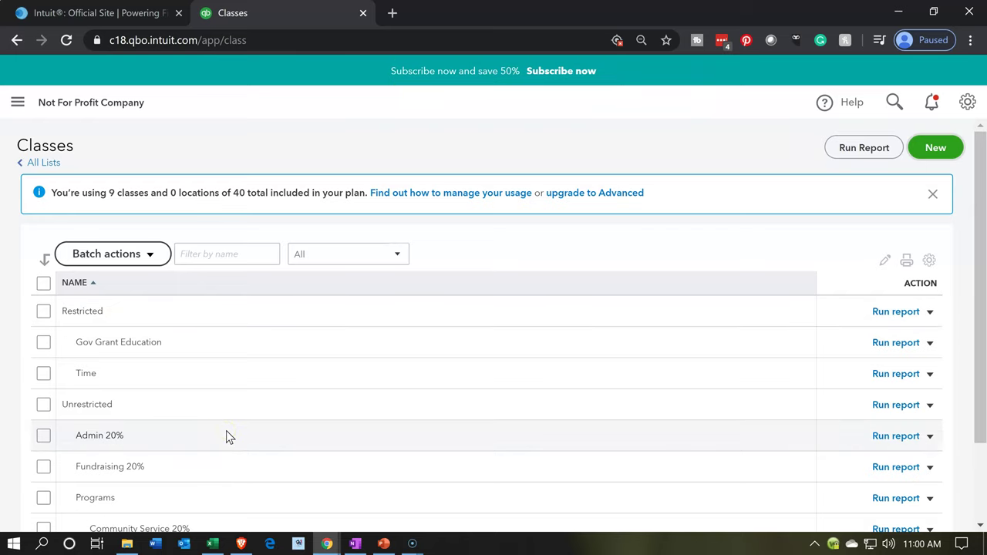
# Create a blank Sales Receipt #1005 from the + New menu.
pyautogui.click(225, 390)
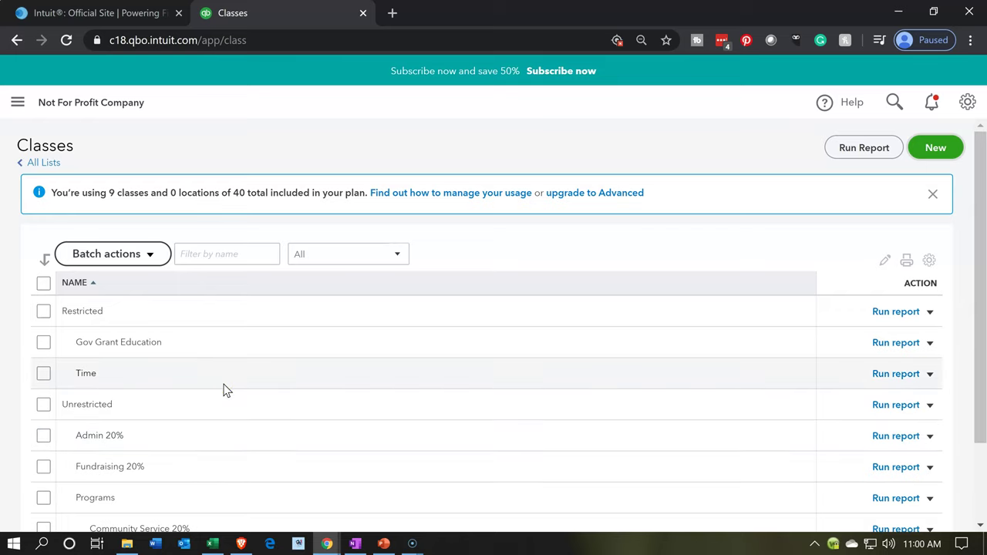
pyautogui.click(21, 112)
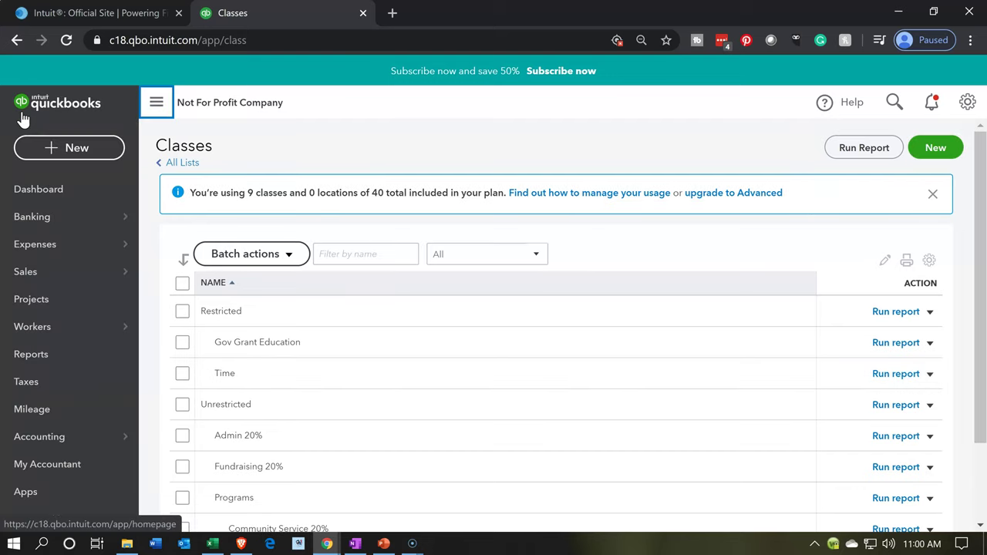
pyautogui.click(83, 151)
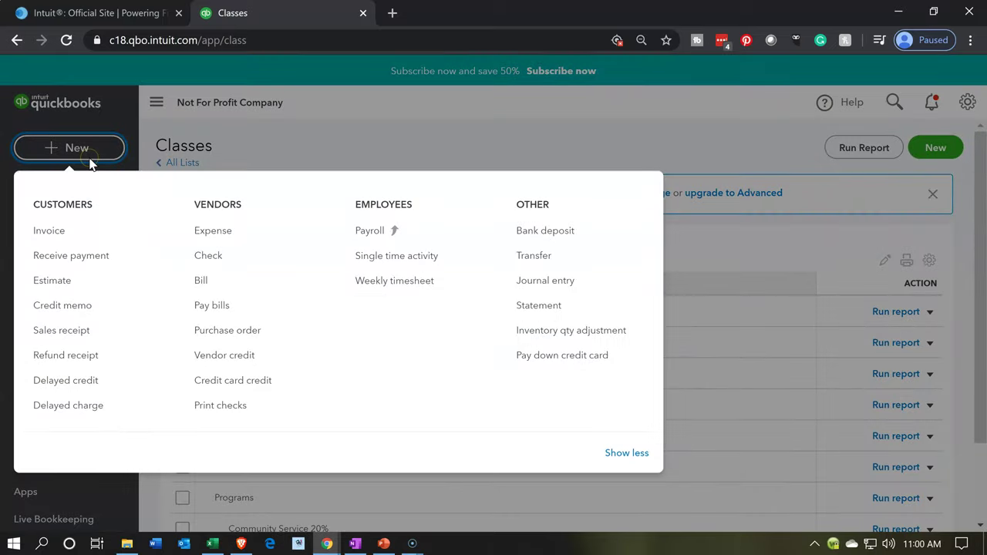
pyautogui.click(78, 345)
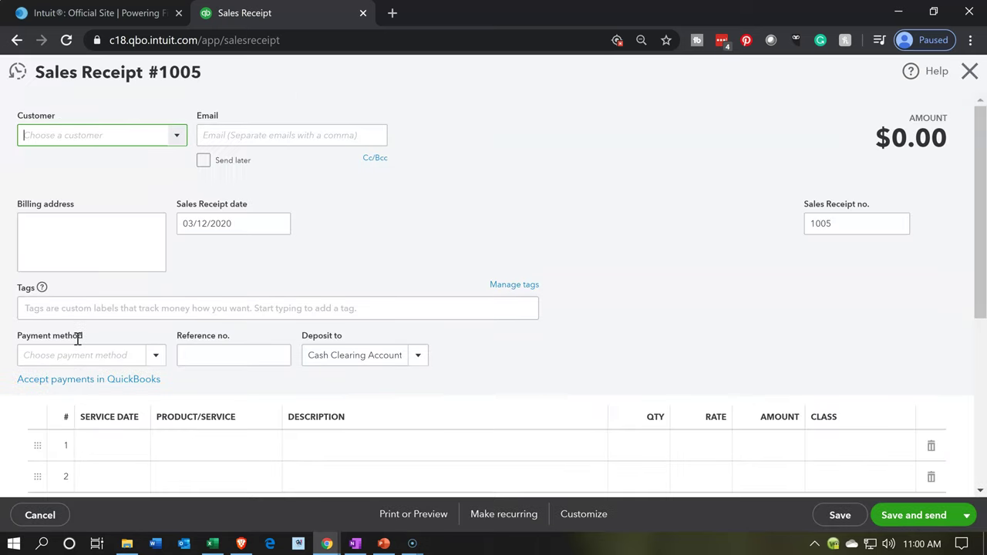
# Select customer Government Grant and date the receipt 01/04/2020.
pyautogui.click(180, 136)
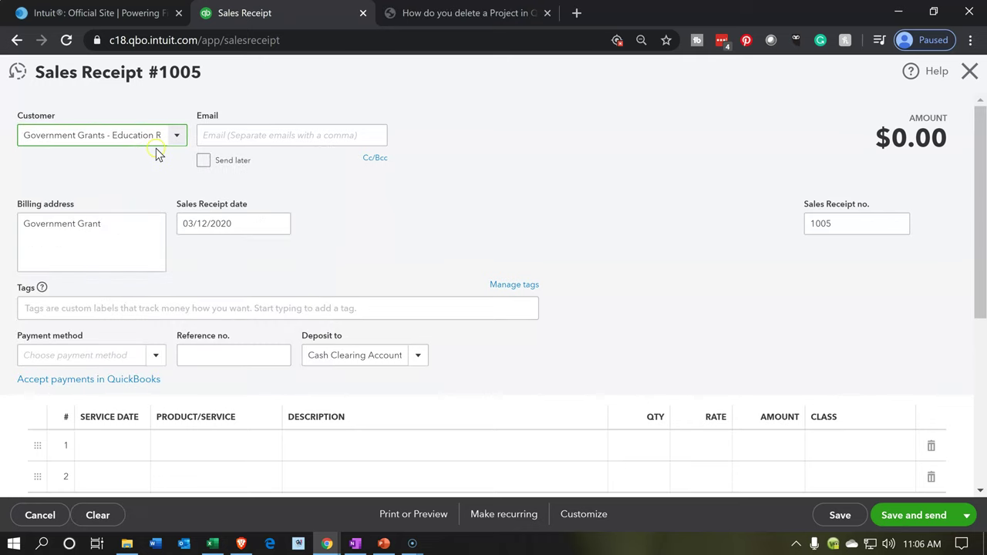
pyautogui.click(176, 138)
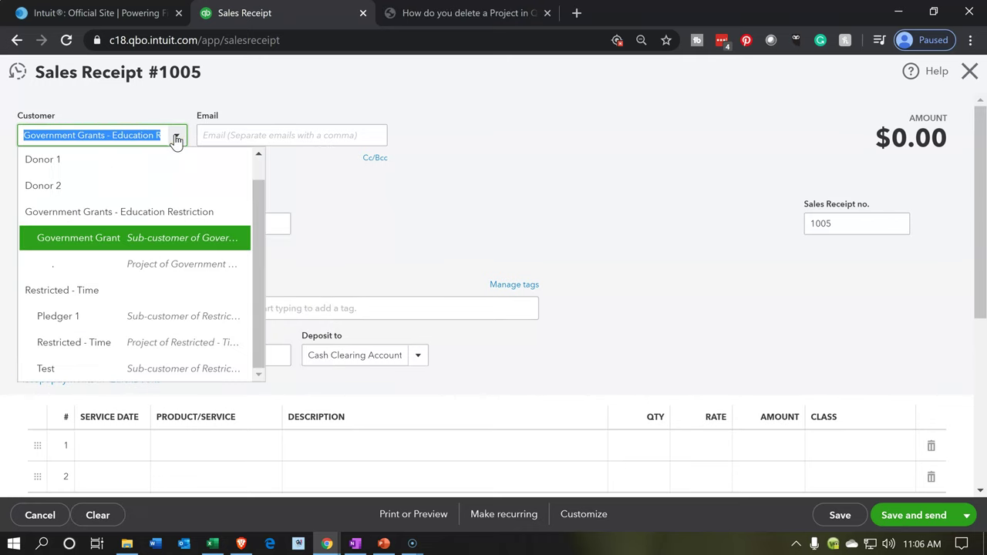
pyautogui.click(155, 233)
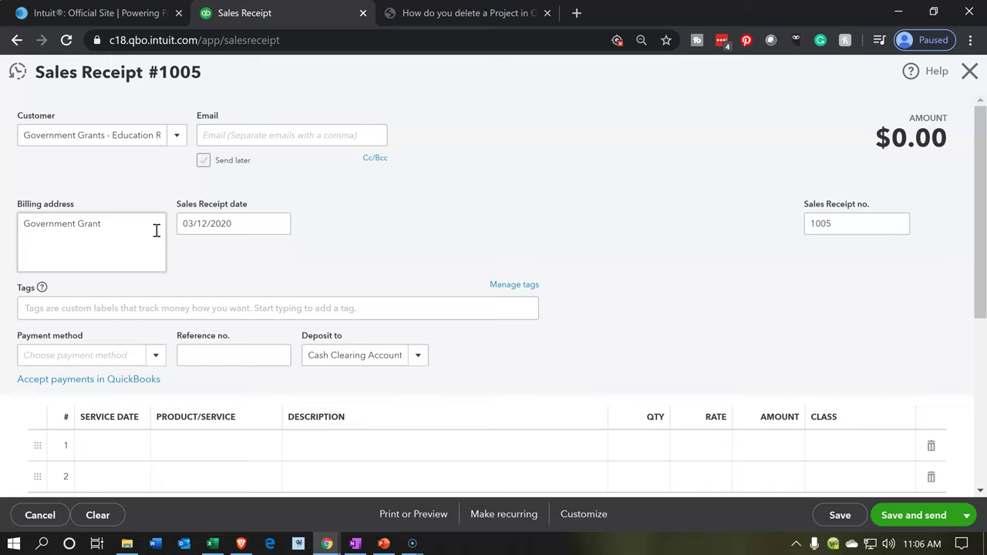
pyautogui.click(156, 230)
pyautogui.press('Tab')
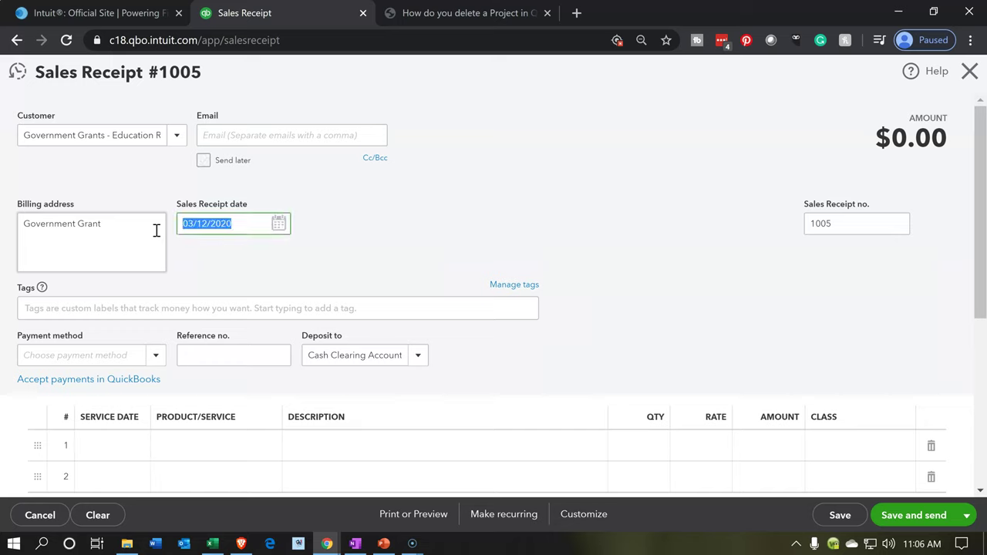
pyautogui.write('01/04/2020')
pyautogui.press('Tab')
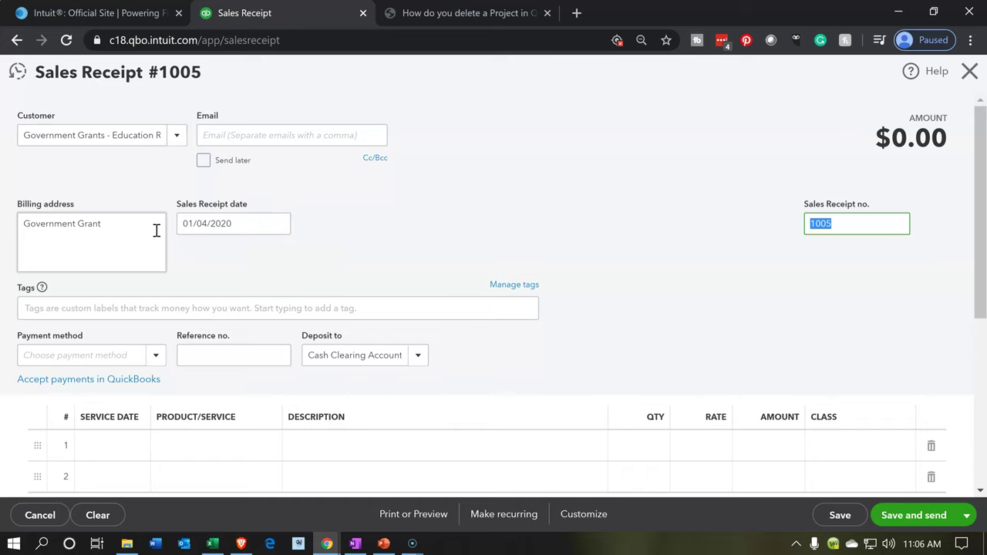
pyautogui.press('Tab')
pyautogui.press('Tab')
pyautogui.press('Tab')
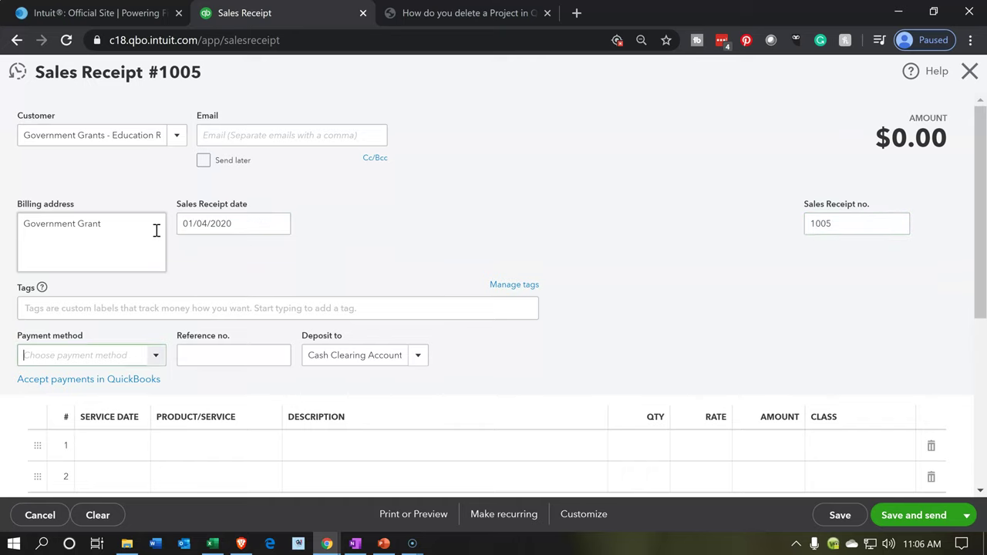
# Set the payment method to Cash and deposit to Undeposited Funds.
pyautogui.scroll(-1, 422, 221)
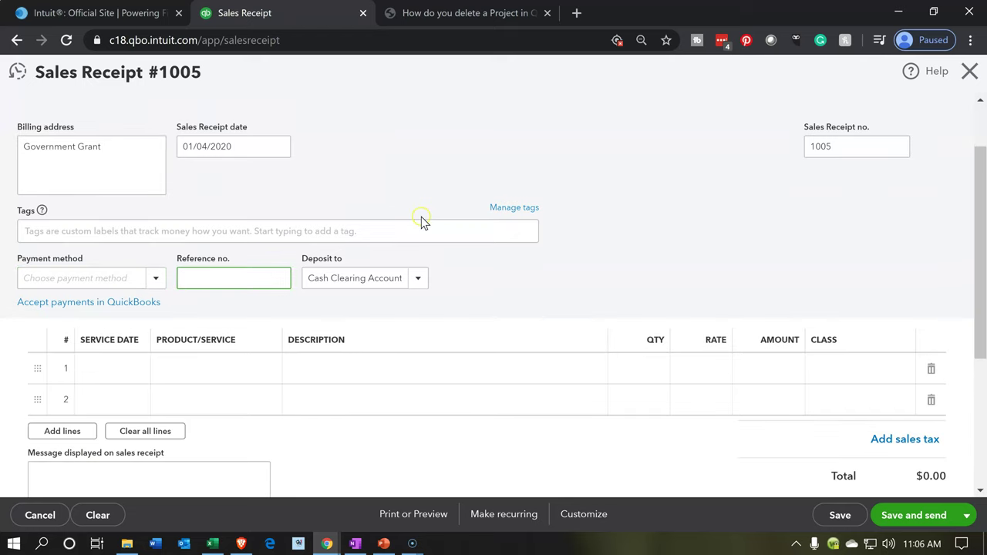
pyautogui.click(155, 280)
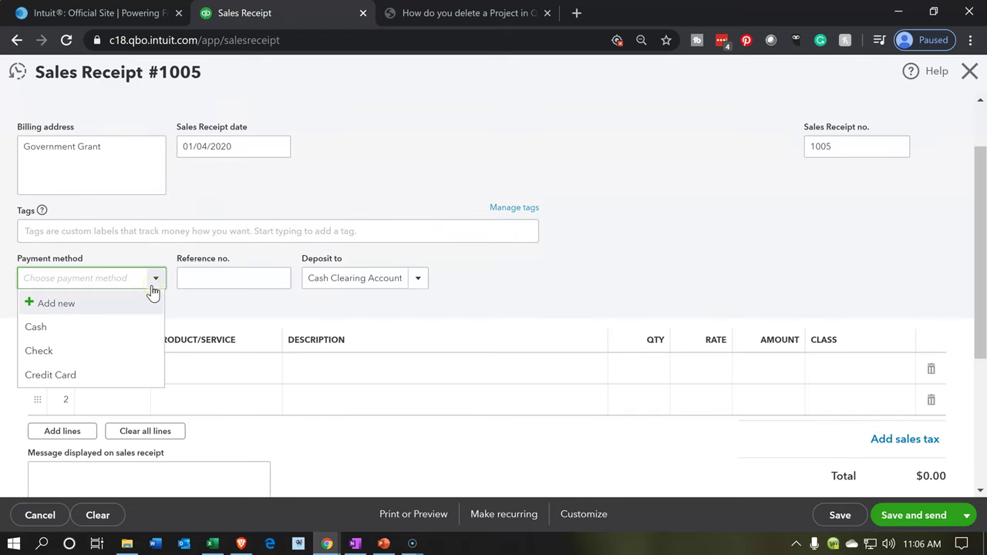
pyautogui.click(91, 336)
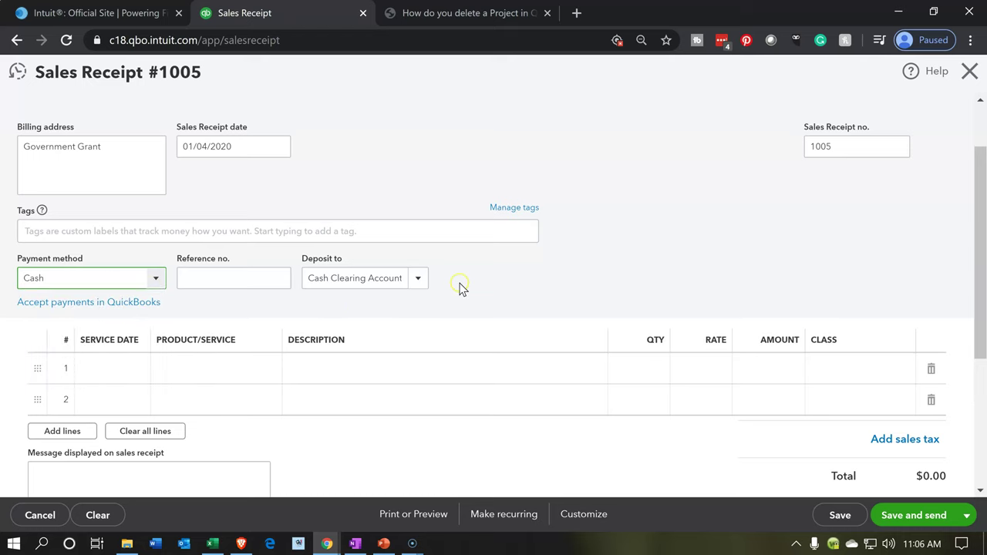
pyautogui.press('Tab')
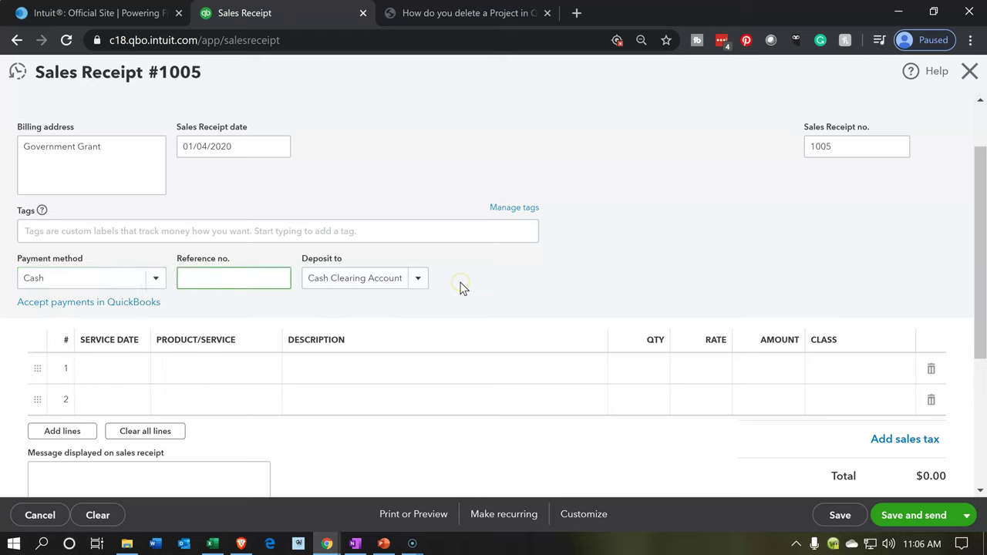
pyautogui.press('Tab')
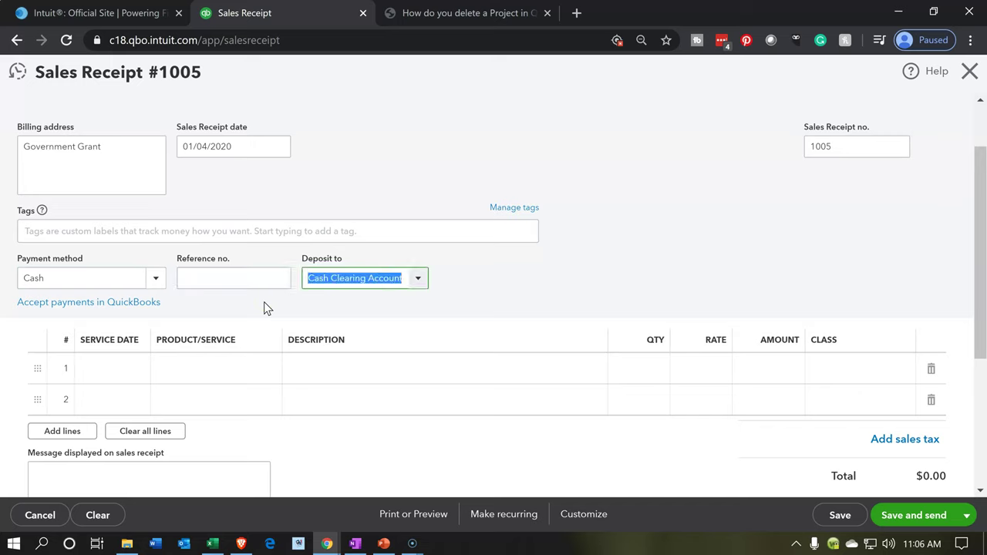
pyautogui.click(418, 284)
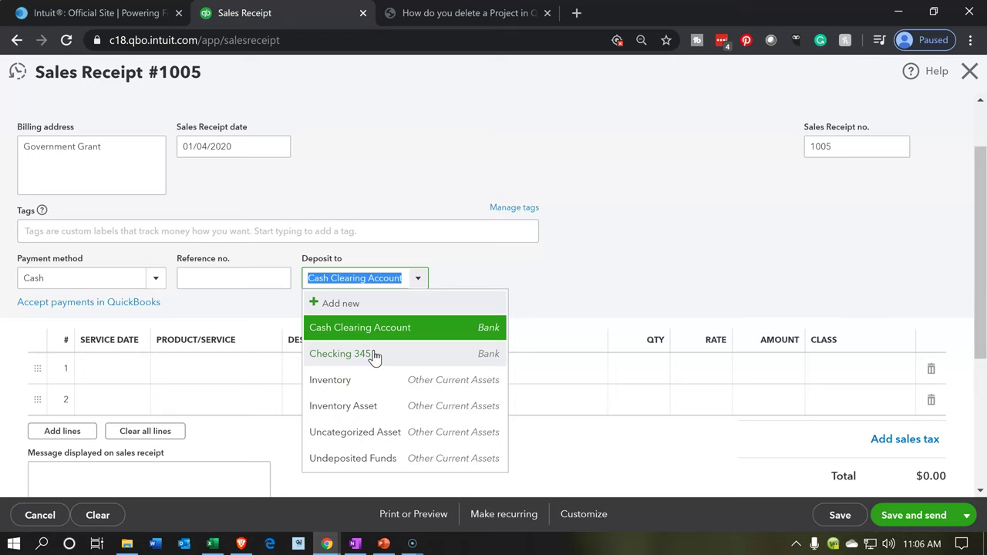
pyautogui.click(360, 460)
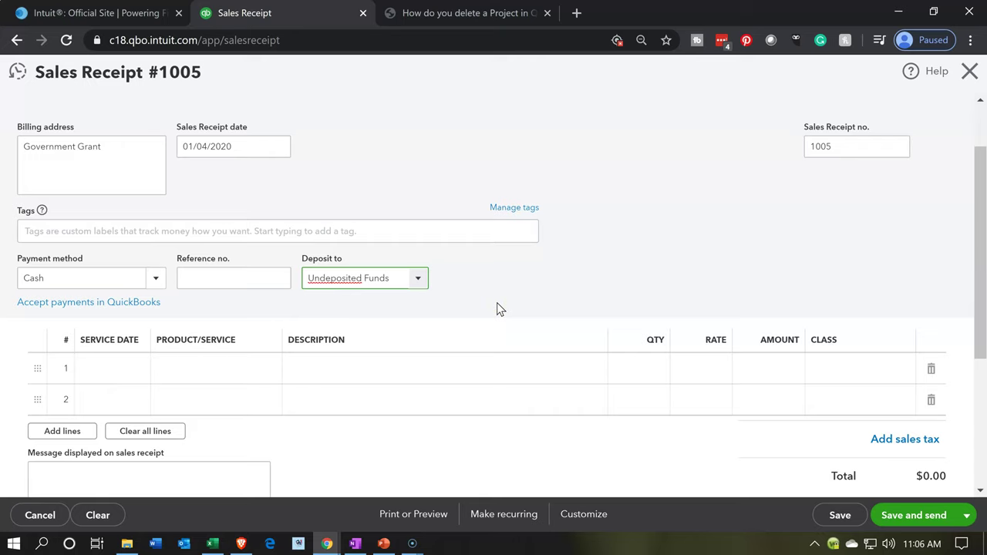
# Give sales line 1 a service date of 01/04/2020 and start adding a new product/service.
pyautogui.press('Tab')
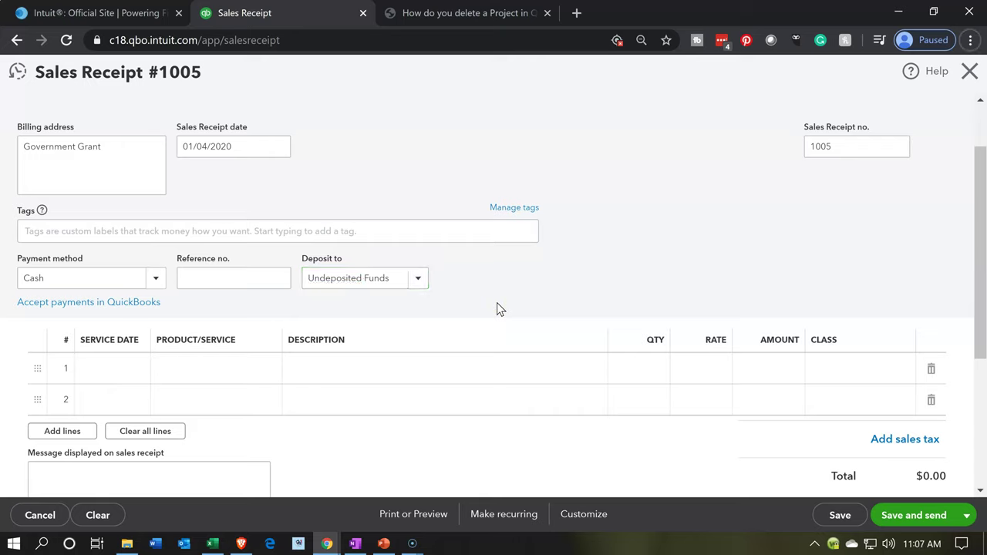
pyautogui.click(100, 368)
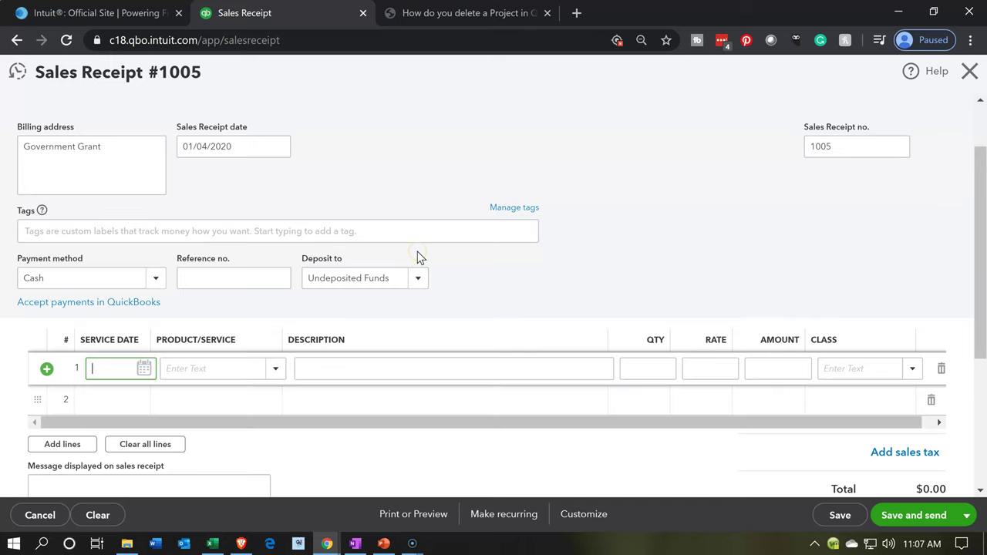
pyautogui.write('01/04/2020')
pyautogui.press('Tab')
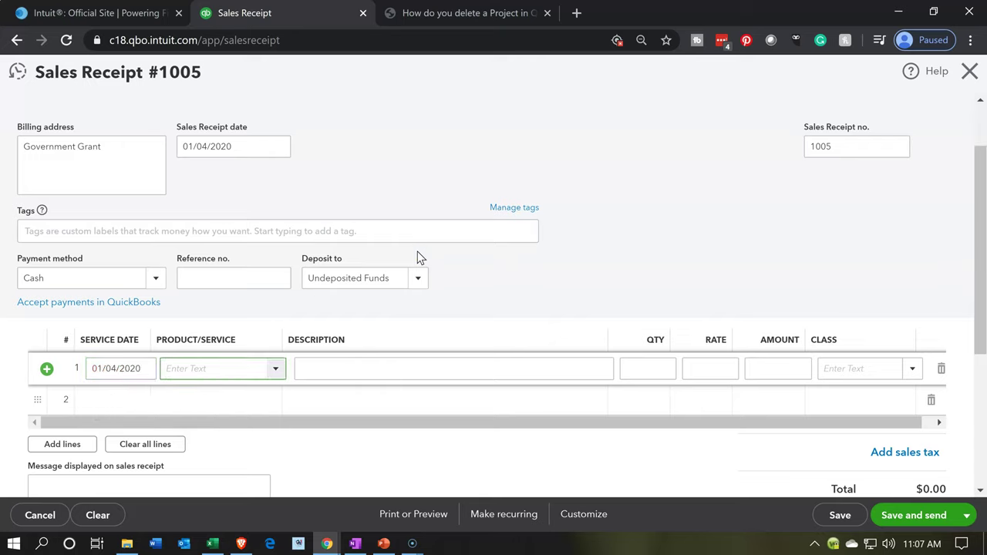
pyautogui.click(278, 371)
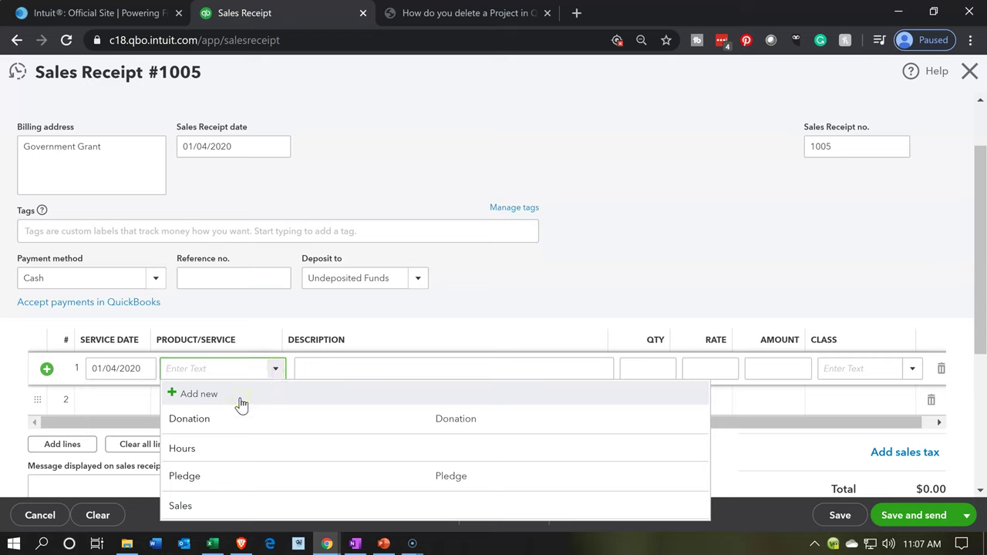
pyautogui.click(241, 401)
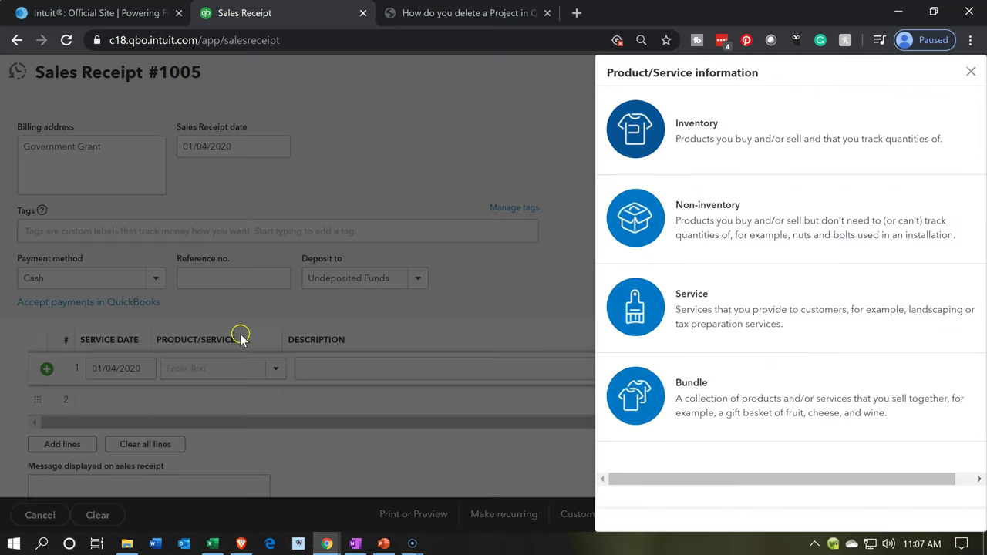
# Make the new item a service named Government Grant, reusing the name as its description.
pyautogui.click(652, 297)
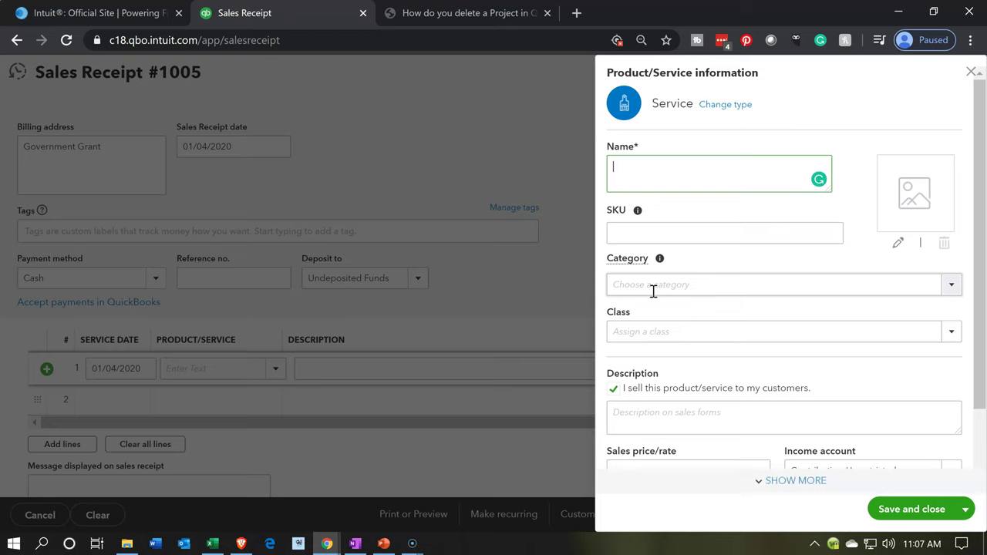
pyautogui.write('Go')
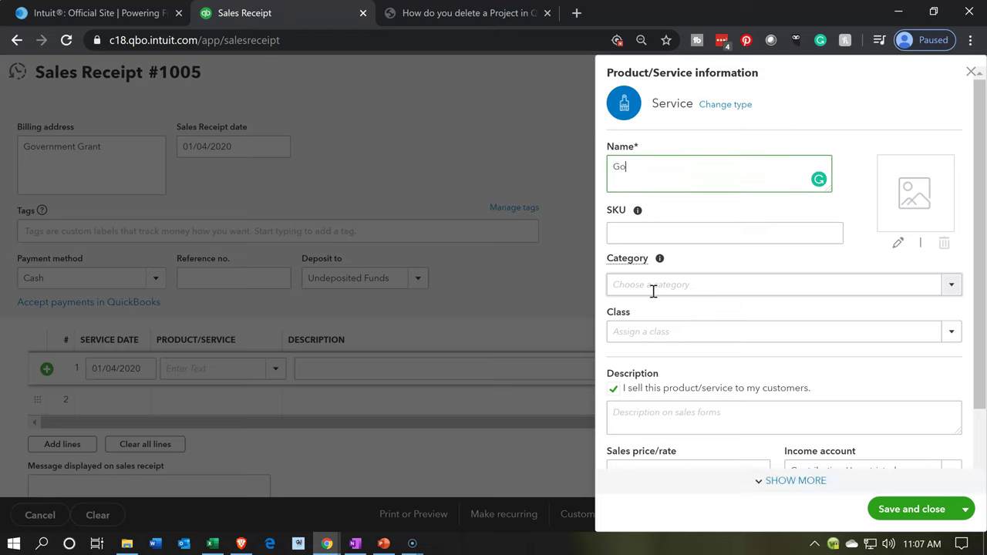
pyautogui.write('vernment Grant')
pyautogui.hotkey('shift', 'Left')
pyautogui.hotkey('shift', 'Left')
pyautogui.hotkey('shift', 'Left')
pyautogui.hotkey('shift', 'Left')
pyautogui.hotkey('shift', 'Left')
pyautogui.hotkey('shift', 'Left')
pyautogui.hotkey('shift', 'Left')
pyautogui.hotkey('shift', 'Left')
pyautogui.hotkey('shift', 'Left')
pyautogui.hotkey('shift', 'Left')
pyautogui.hotkey('shift', 'Left')
pyautogui.hotkey('shift', 'Left')
pyautogui.hotkey('shift', 'Left')
pyautogui.hotkey('shift', 'Left')
pyautogui.hotkey('shift', 'Left')
pyautogui.hotkey('shift', 'Left')
pyautogui.hotkey('ctrl', 'c')
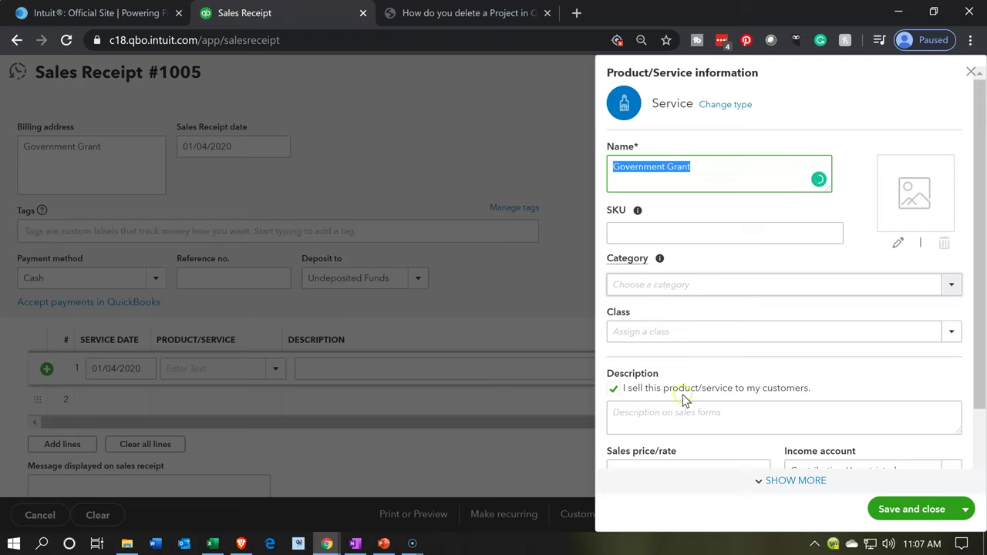
pyautogui.click(671, 413)
pyautogui.hotkey('ctrl', 'v')
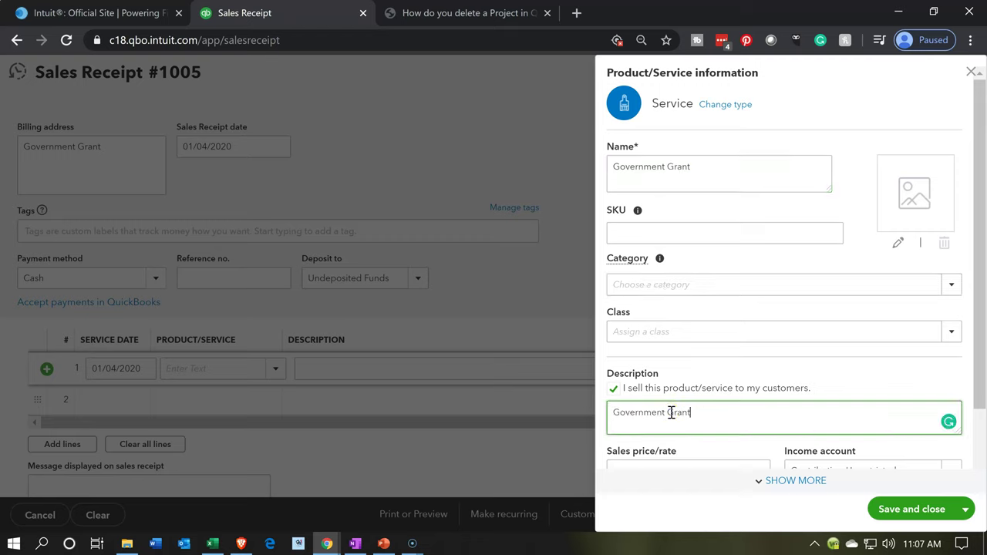
# Open the service's income account list and browse the available accounts.
pyautogui.scroll(-1, 687, 351)
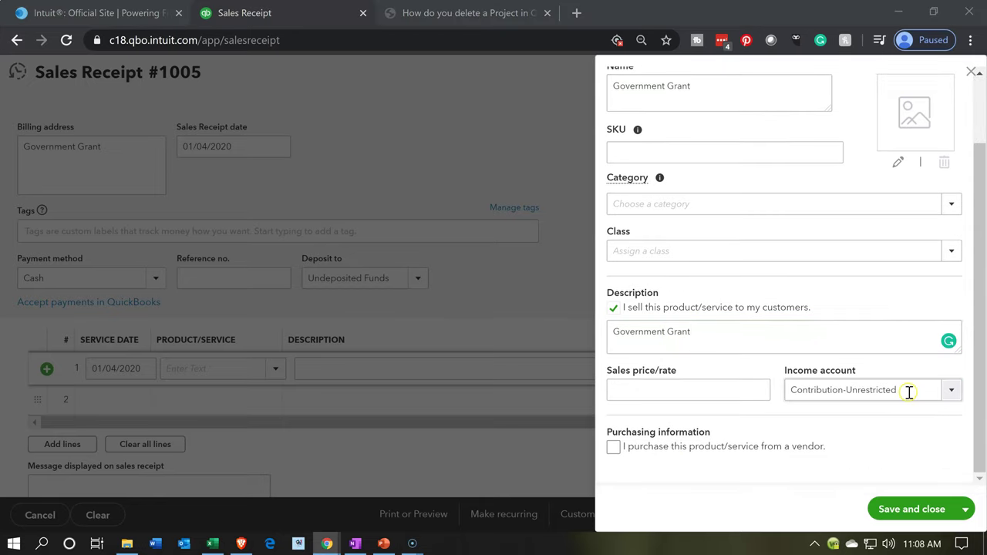
pyautogui.click(953, 392)
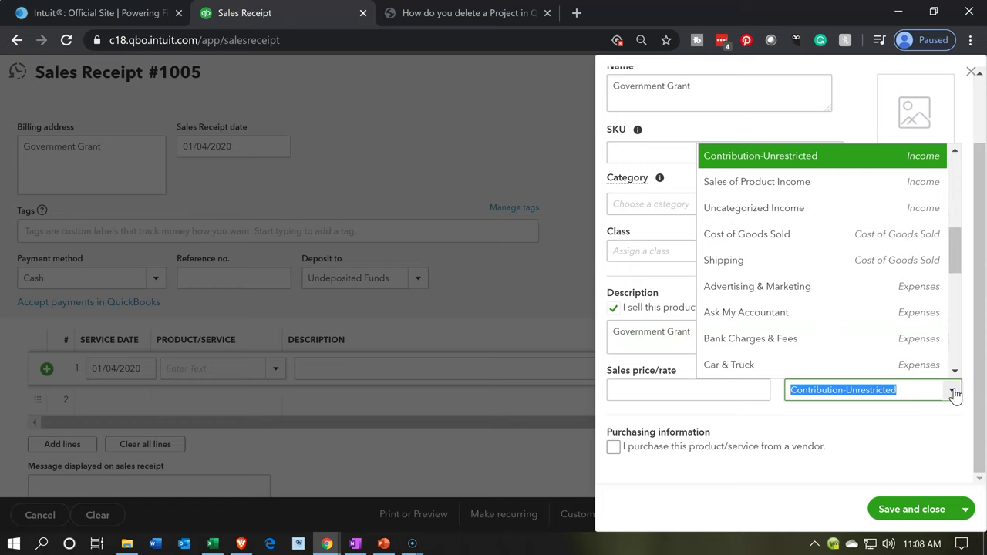
pyautogui.scroll(1, 864, 303)
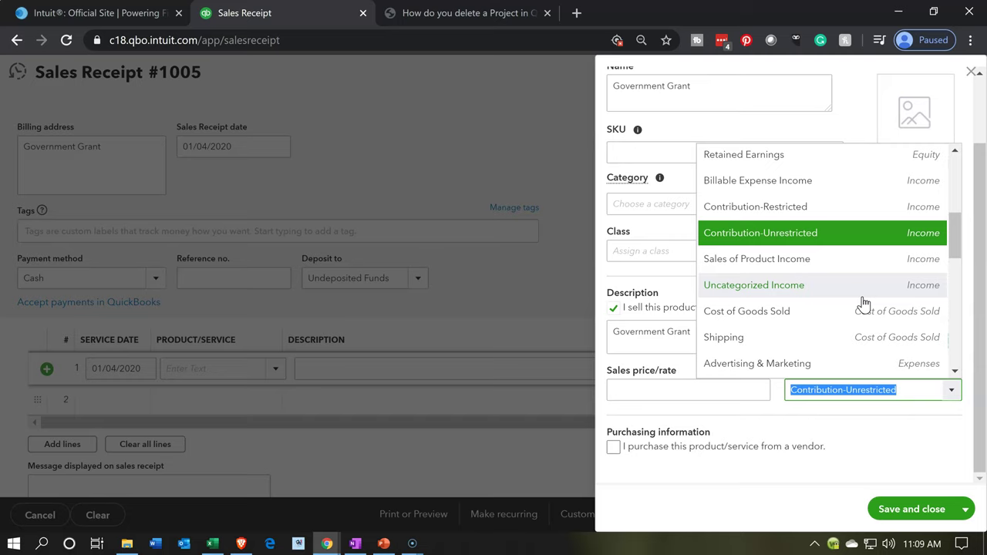
pyautogui.scroll(-3, 864, 303)
pyautogui.scroll(5, 864, 303)
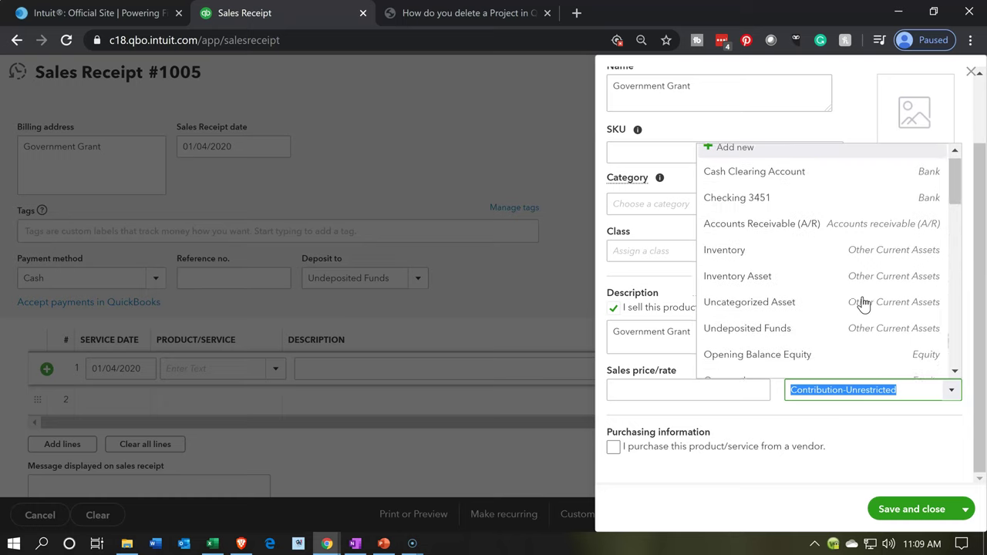
# Start a new income account with type Income and detail type Other Primary Income.
pyautogui.click(729, 156)
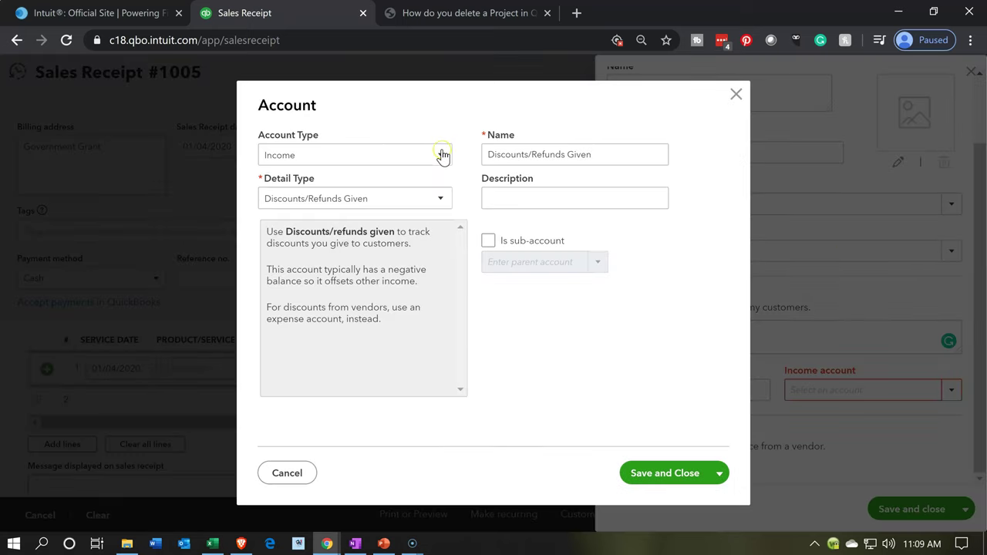
pyautogui.click(442, 157)
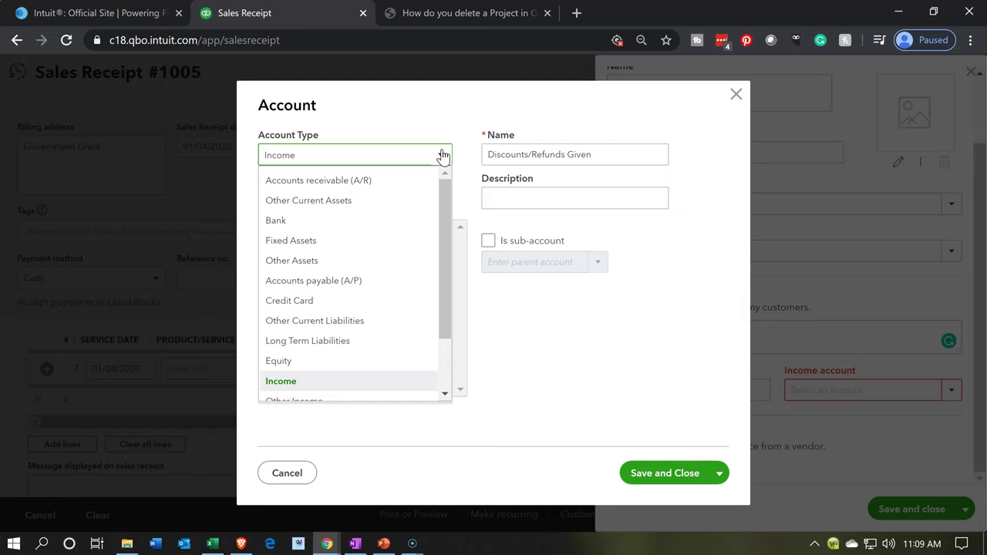
pyautogui.click(444, 156)
pyautogui.click(435, 171)
pyautogui.click(438, 199)
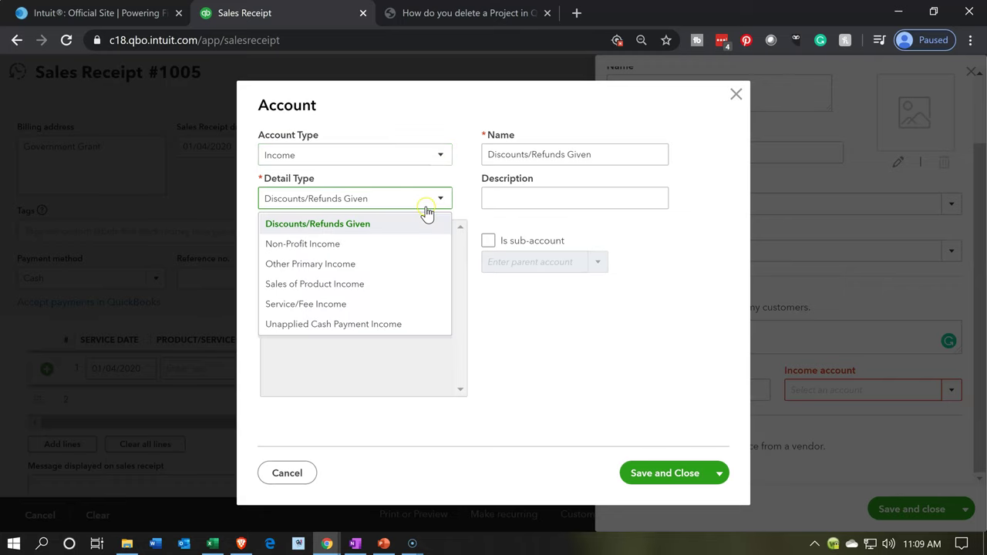
pyautogui.click(373, 270)
pyautogui.click(609, 155)
# Name the new account Government Grants and save it.
pyautogui.hotkey('ctrl', 'a')
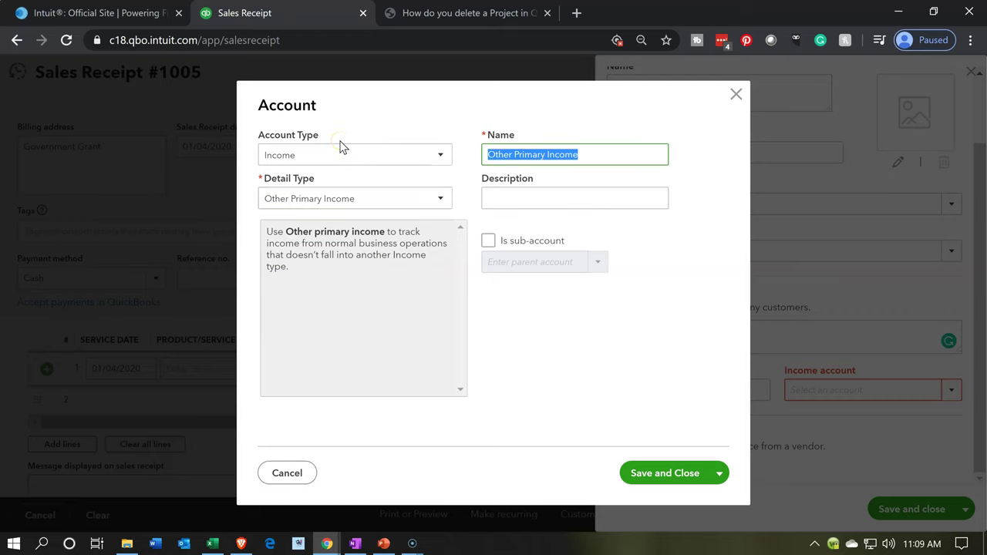
pyautogui.press('BackSpace')
pyautogui.write('Govern')
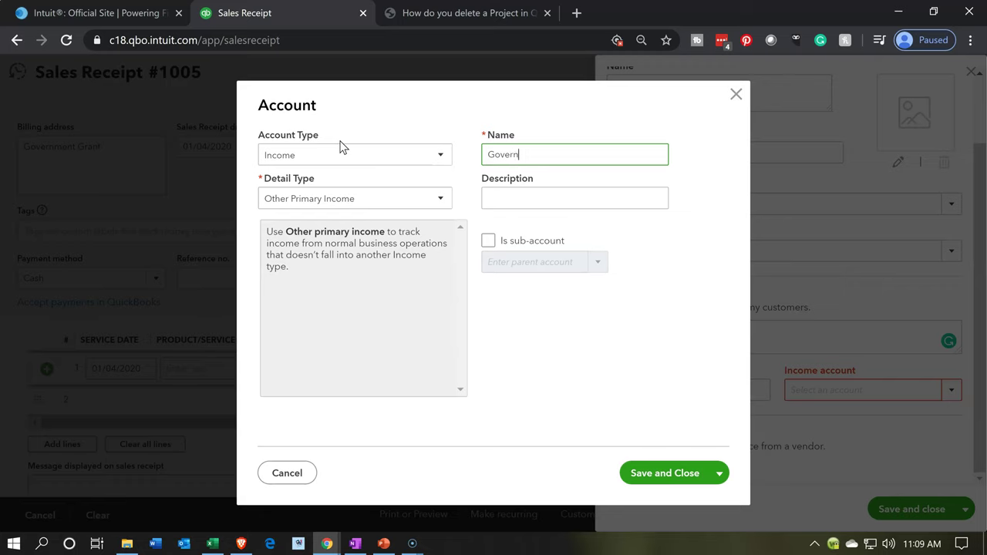
pyautogui.write('ment Grants')
pyautogui.press('Tab')
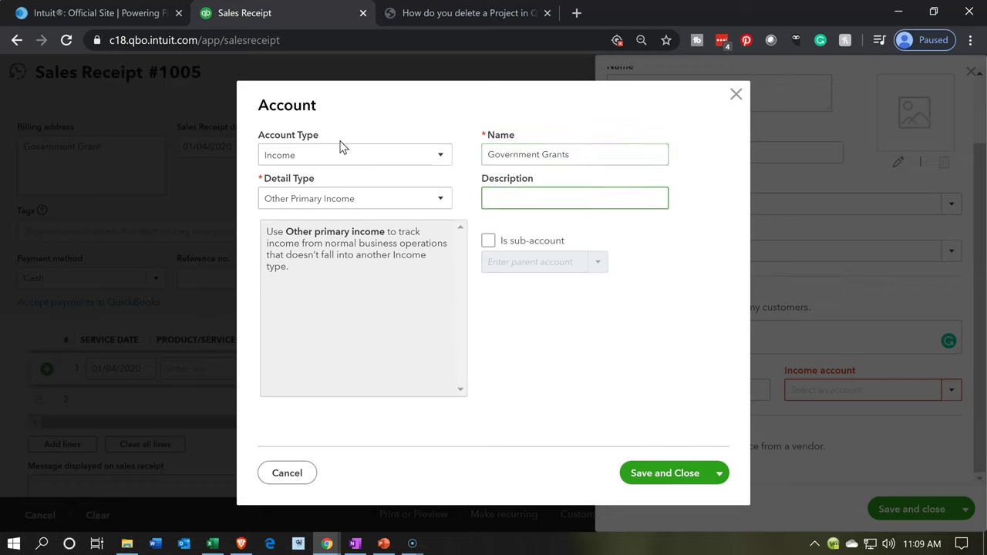
pyautogui.click(497, 296)
pyautogui.click(671, 480)
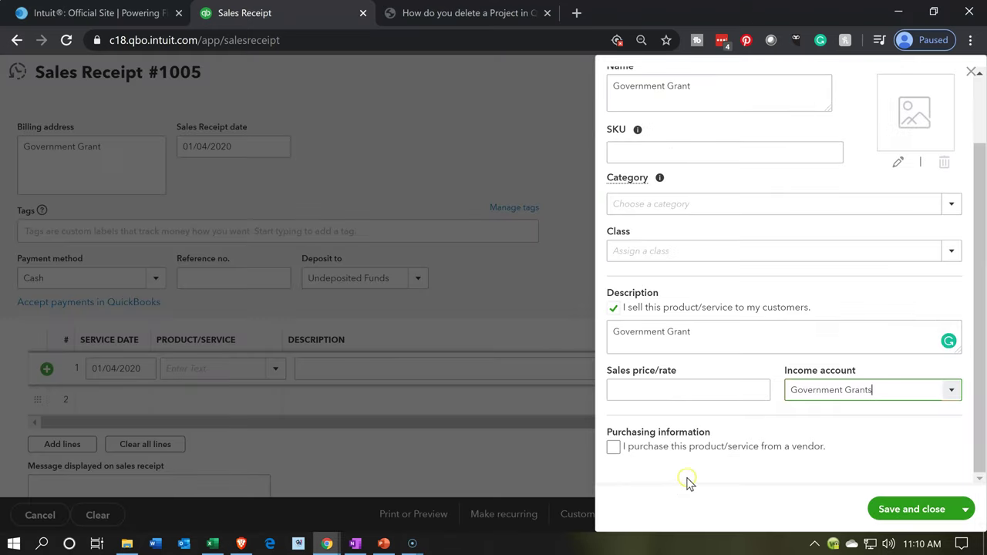
# Save the Government Grant service onto line 1 and move to the quantity.
pyautogui.click(893, 513)
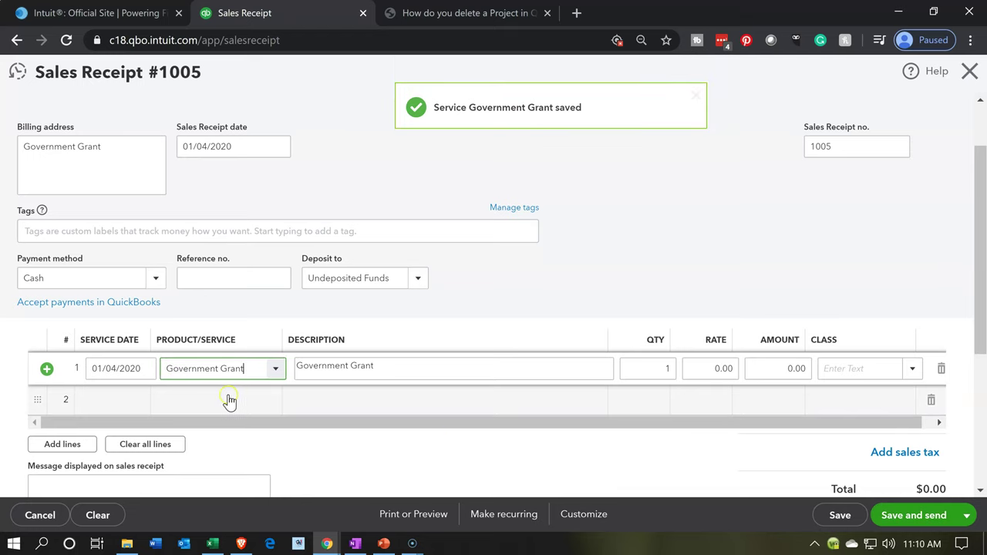
pyautogui.press('Tab')
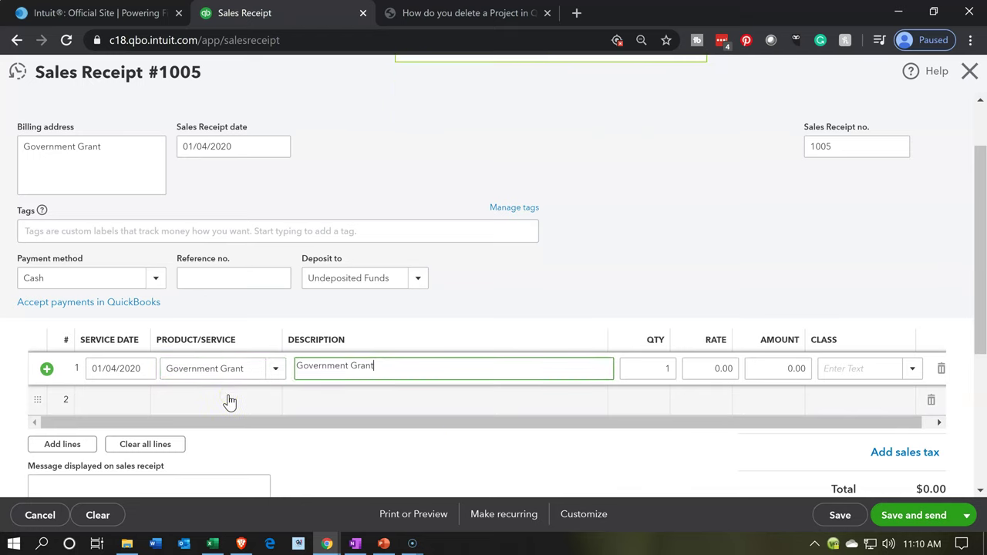
pyautogui.press('Tab')
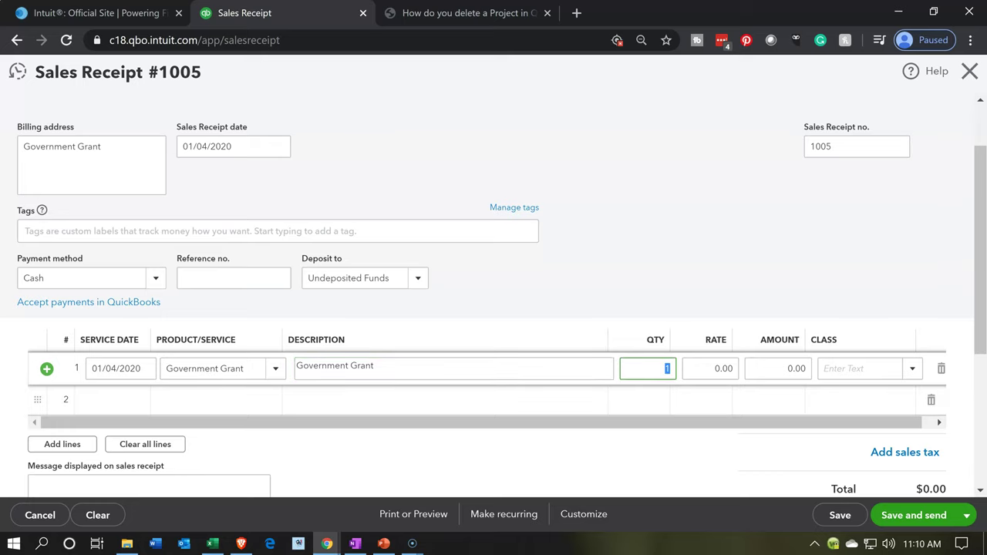
# Review the 159,000 restricted cash contribution journal entry on Excel sheet 4, then minimize Excel.
pyautogui.hotkey('alt', 'Tab')
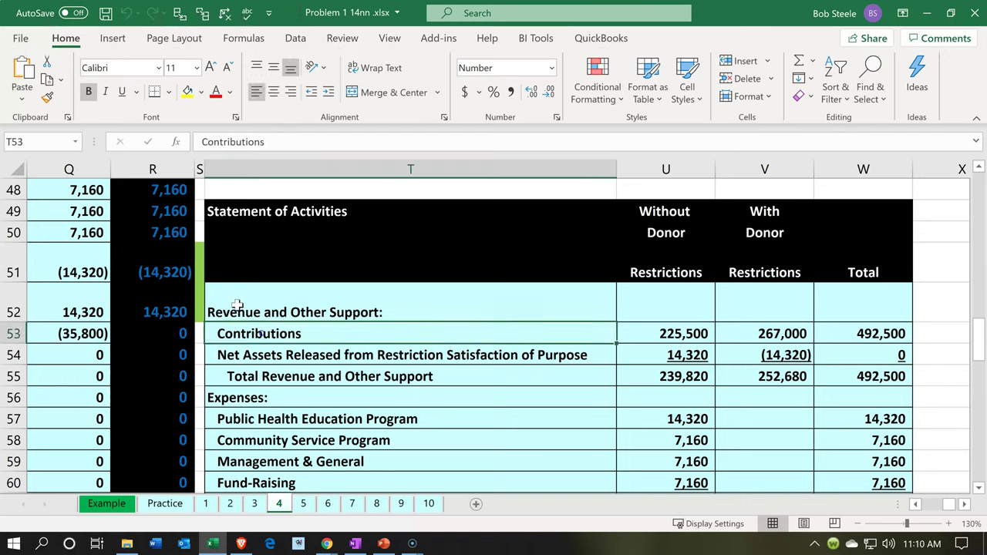
pyautogui.click(234, 305)
pyautogui.press('Left')
pyautogui.press('Left')
pyautogui.press('Left')
pyautogui.press('Left')
pyautogui.press('Left')
pyautogui.press('Left')
pyautogui.press('Left')
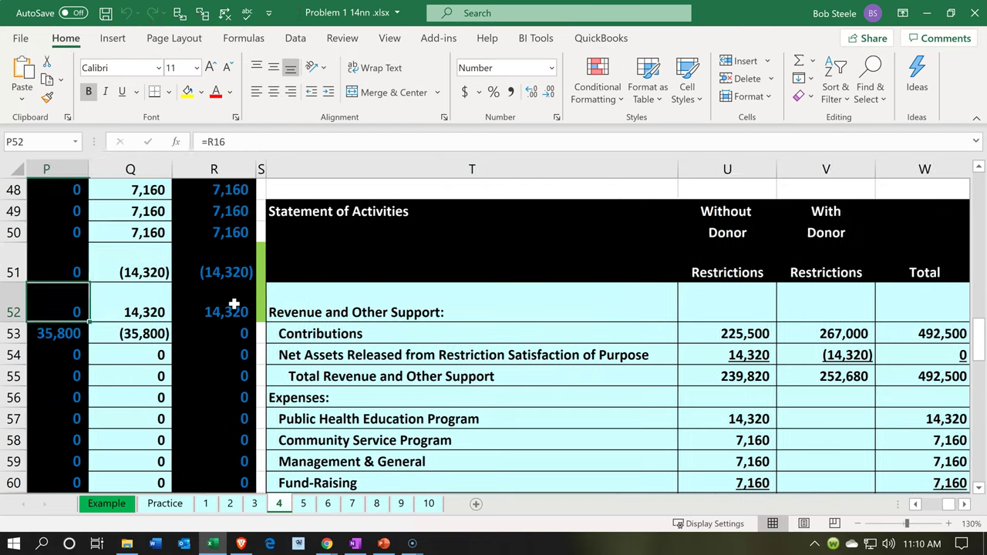
pyautogui.press('Left')
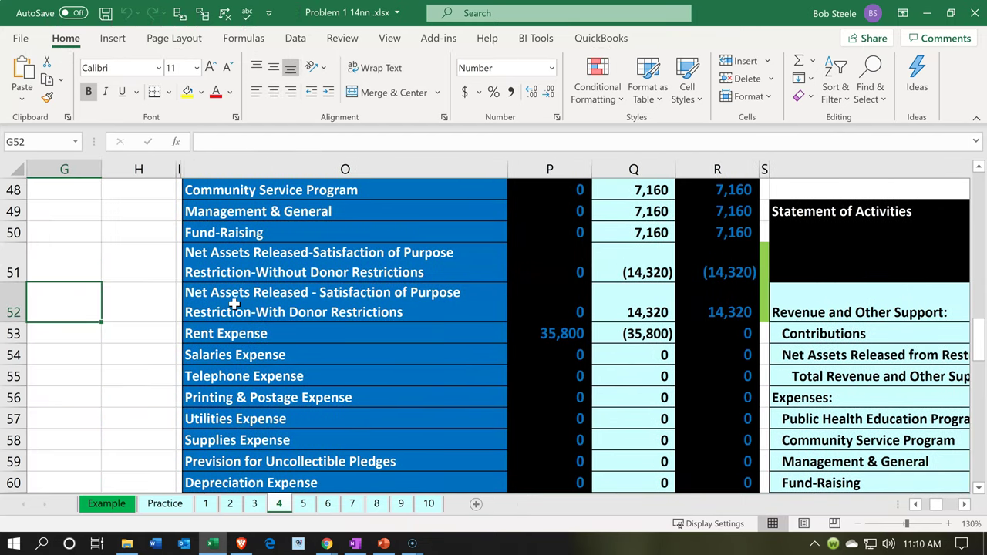
pyautogui.press('Up')
pyautogui.press('Up')
pyautogui.press('Up')
pyautogui.press('Up')
pyautogui.press('Up')
pyautogui.press('Up')
pyautogui.press('Up')
pyautogui.press('Up')
pyautogui.press('Up')
pyautogui.press('Up')
pyautogui.press('Up')
pyautogui.press('Up')
pyautogui.press('Up')
pyautogui.press('Up')
pyautogui.press('Up')
pyautogui.press('Up')
pyautogui.press('Up')
pyautogui.press('Up')
pyautogui.press('Up')
pyautogui.press('Up')
pyautogui.press('Left')
pyautogui.press('Left')
pyautogui.press('Left')
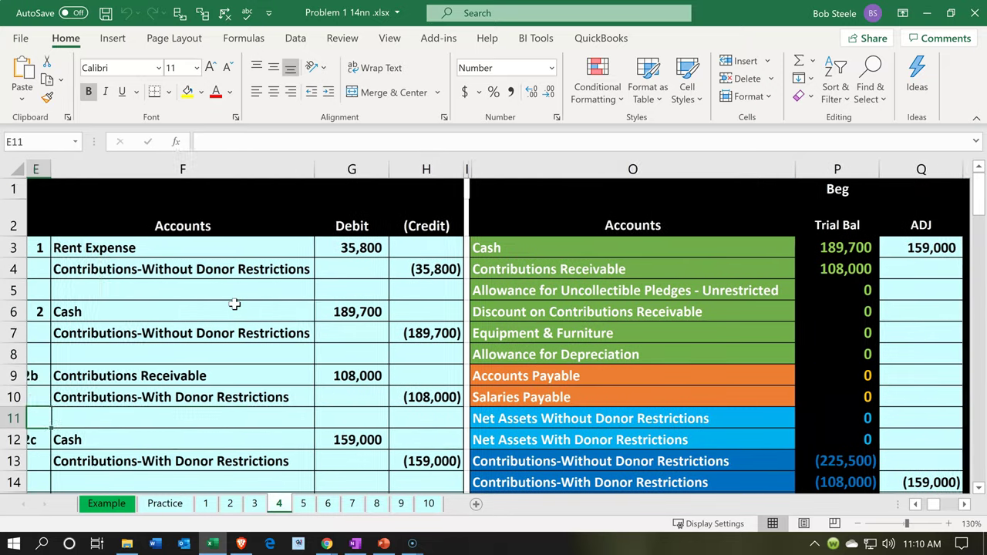
pyautogui.scroll(-1, 234, 305)
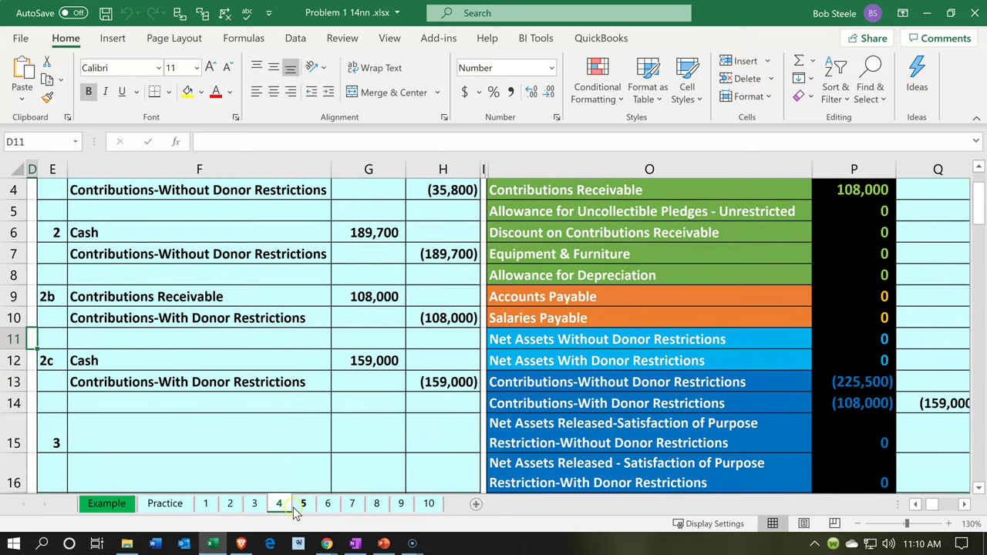
pyautogui.click(222, 544)
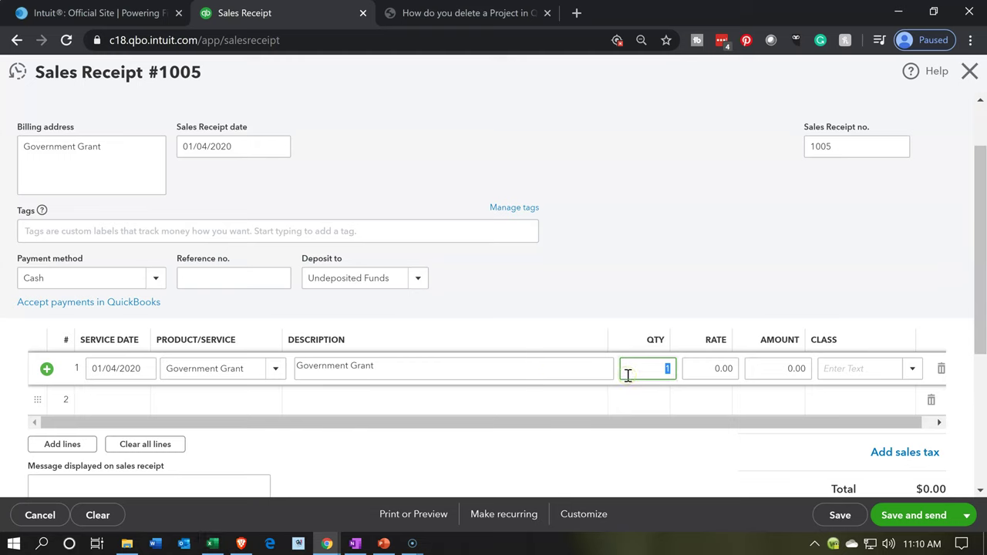
# Set line 1's rate to 159,000 and assign class Restricted:Gov Grant Education.
pyautogui.press('Tab')
pyautogui.write('159000')
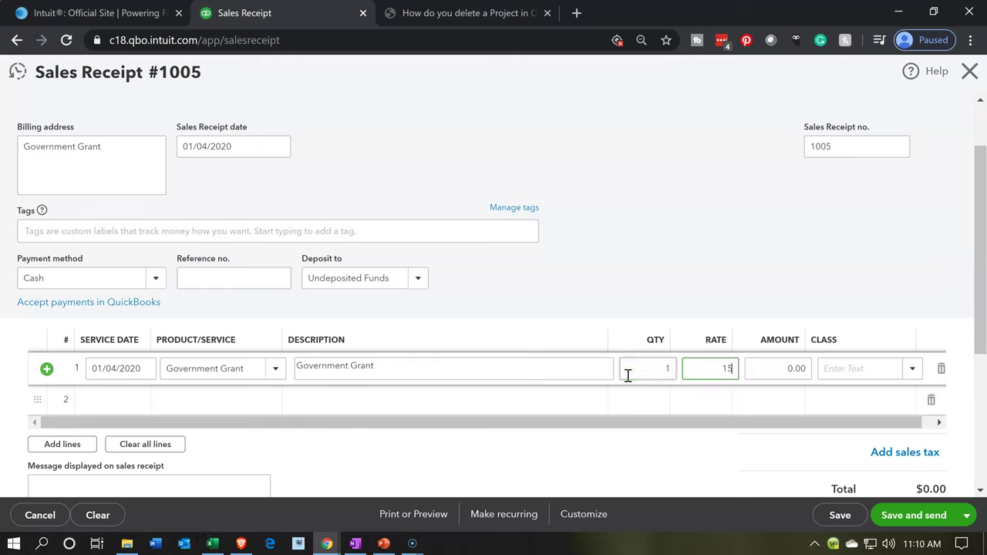
pyautogui.press('Tab')
pyautogui.press('Tab')
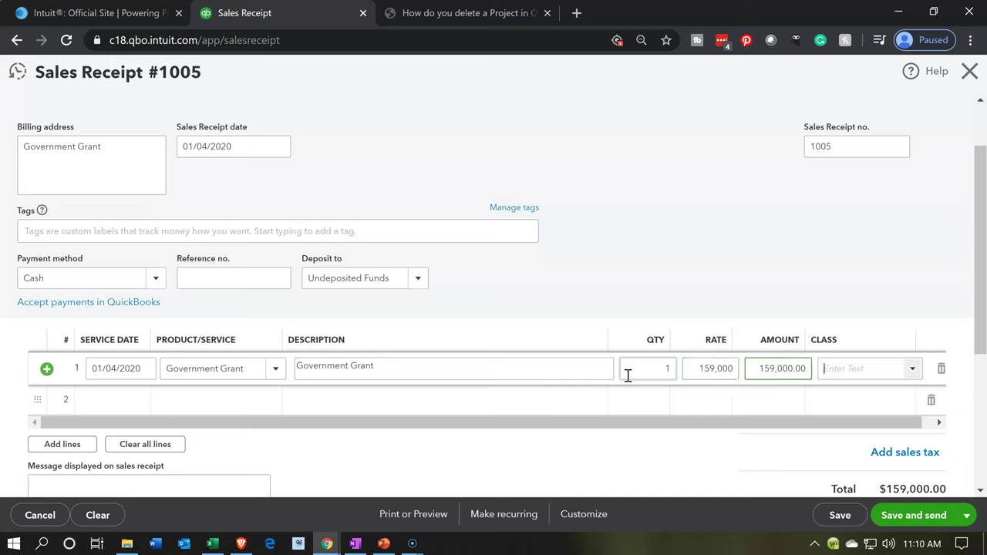
pyautogui.click(914, 370)
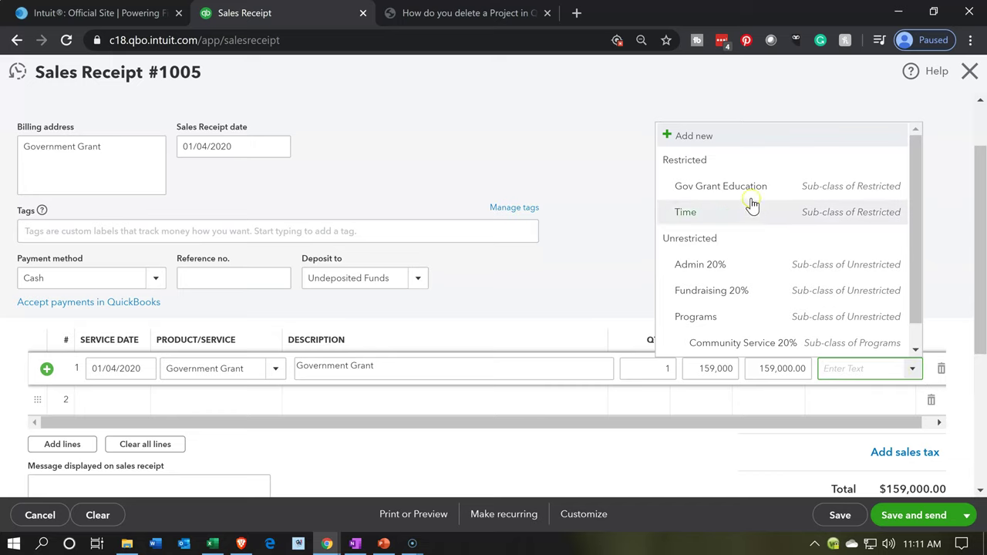
pyautogui.click(752, 193)
pyautogui.click(752, 199)
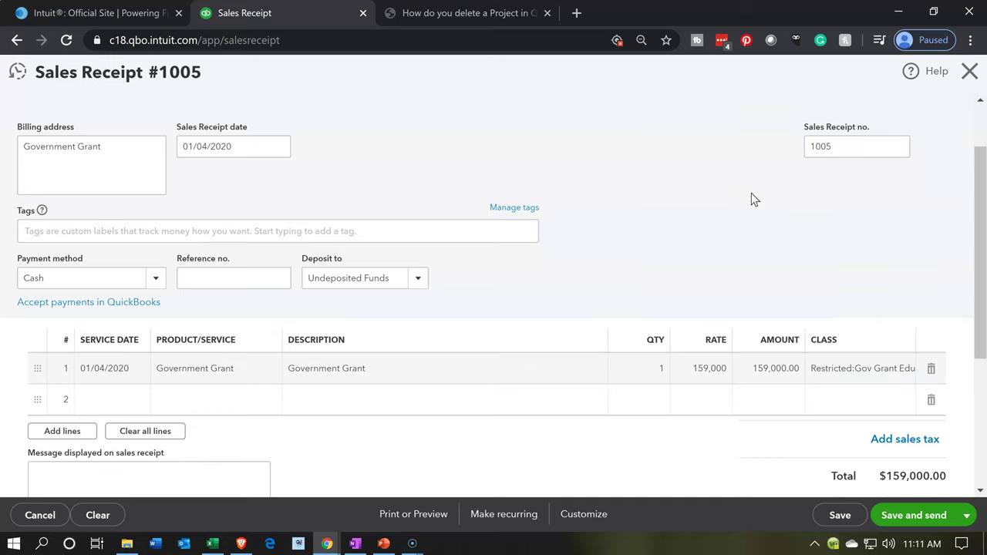
# Save and close Sales Receipt 1005 for $159,000.00.
pyautogui.click(582, 283)
pyautogui.click(453, 299)
pyautogui.click(325, 369)
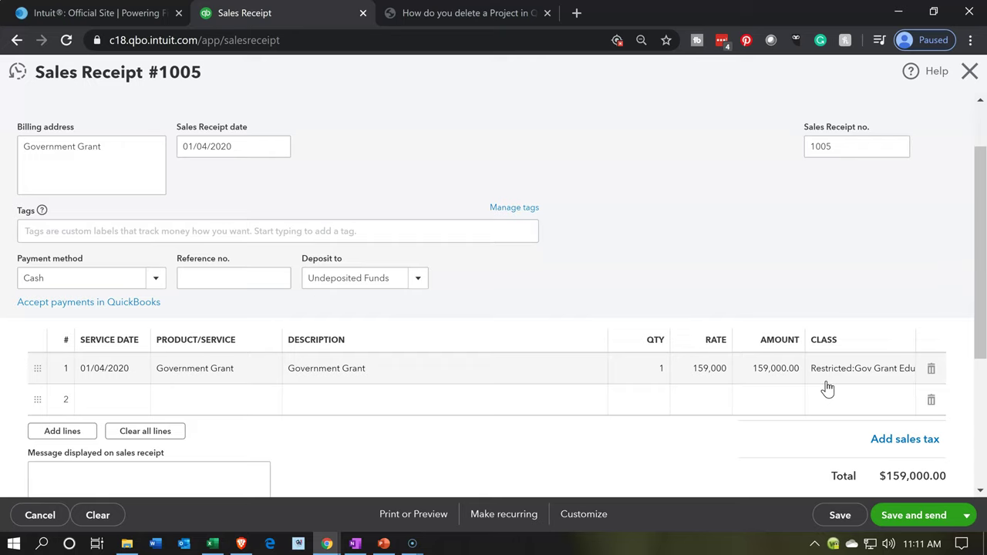
pyautogui.click(474, 425)
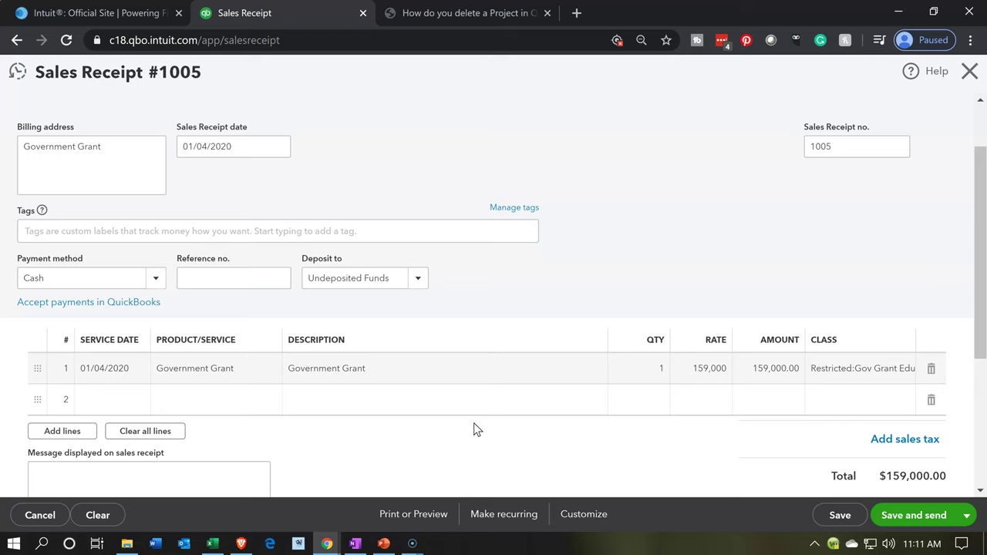
pyautogui.click(864, 476)
pyautogui.click(967, 515)
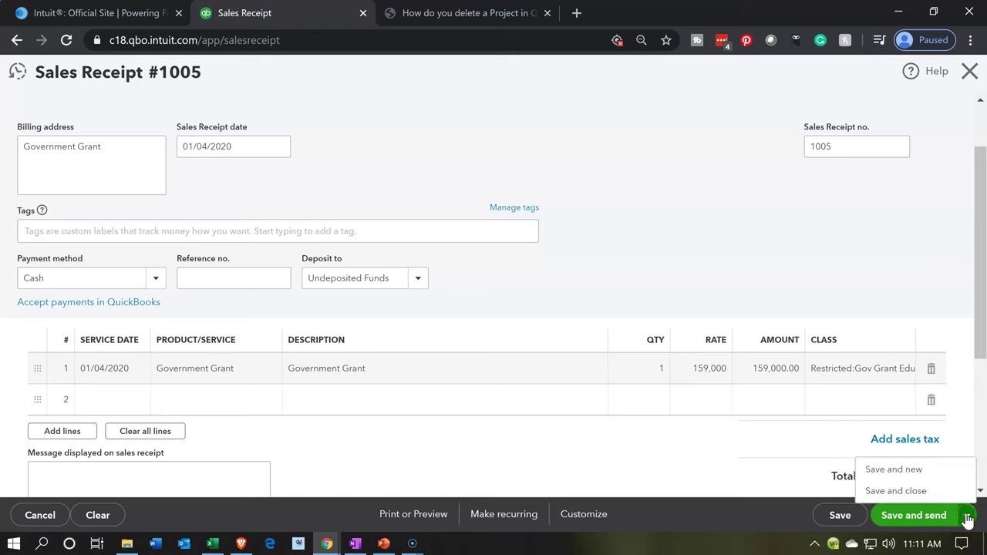
pyautogui.click(917, 492)
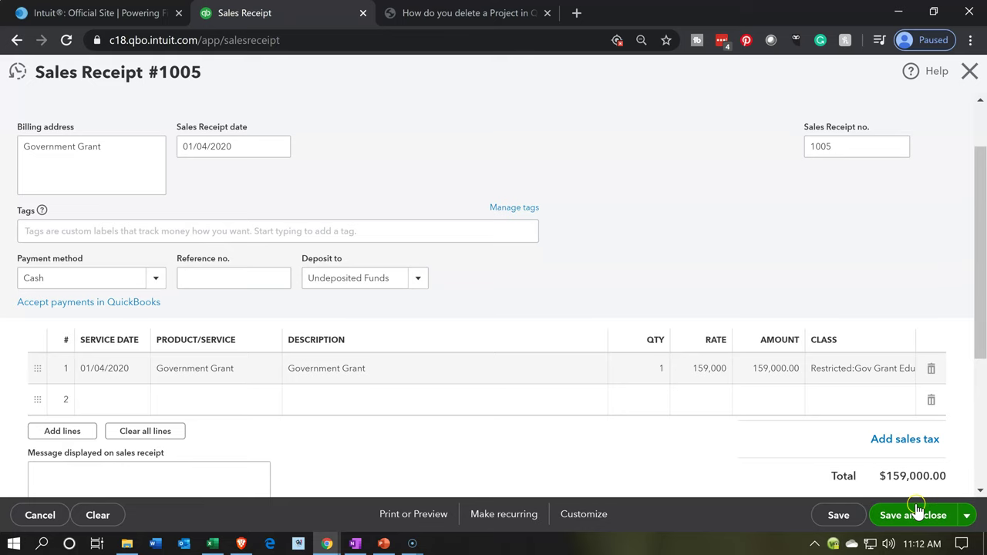
pyautogui.click(916, 509)
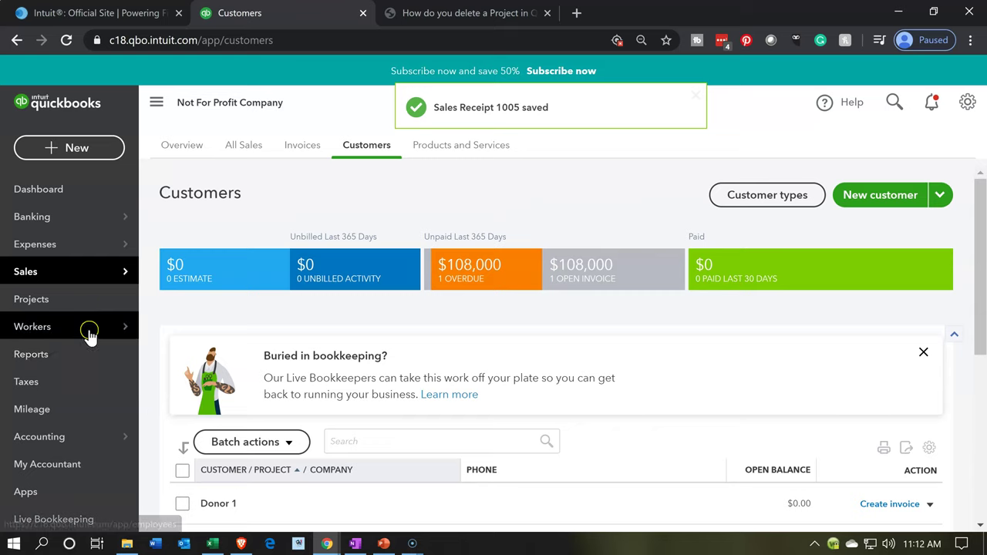
# Open the Balance Sheet report and run it for 01/01/2020 to 12/31/2020.
pyautogui.click(66, 362)
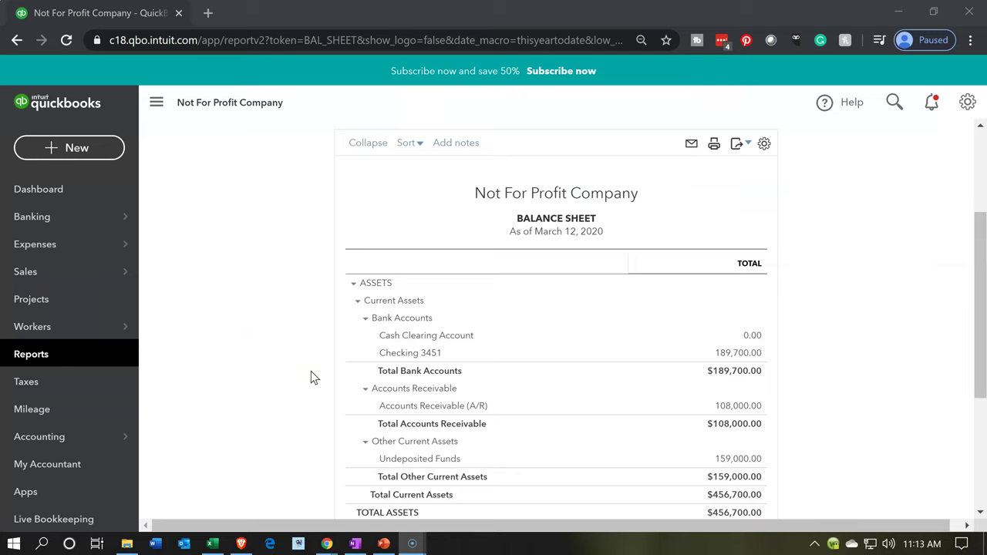
pyautogui.scroll(3, 311, 371)
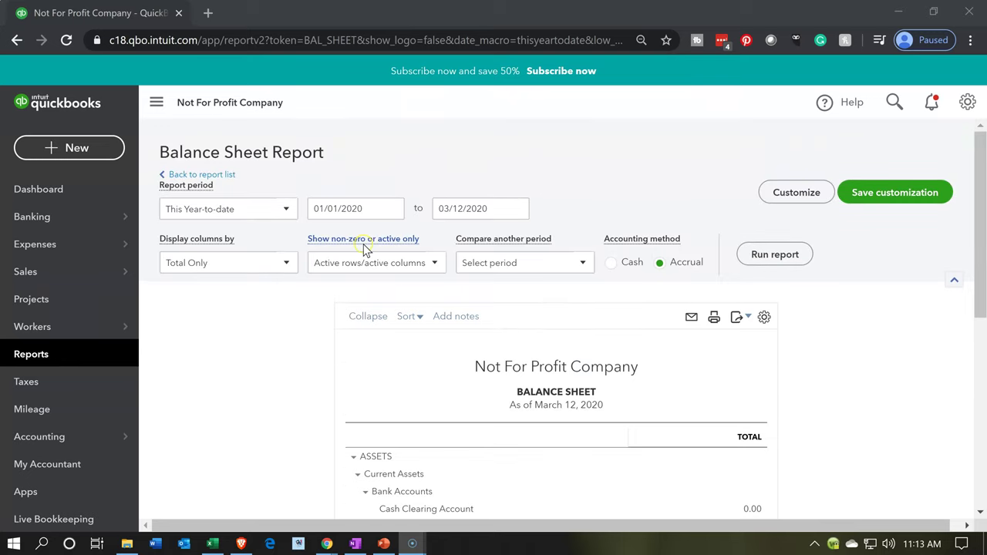
pyautogui.click(319, 209)
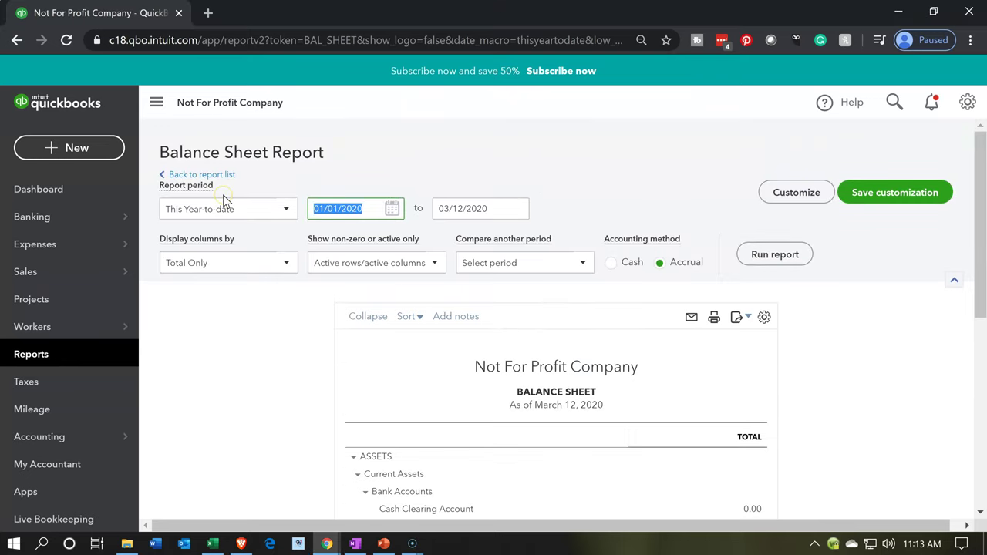
pyautogui.write('01')
pyautogui.write('/01/2020')
pyautogui.press('Tab')
pyautogui.write('12/31/2020')
pyautogui.press('Tab')
pyautogui.click(784, 254)
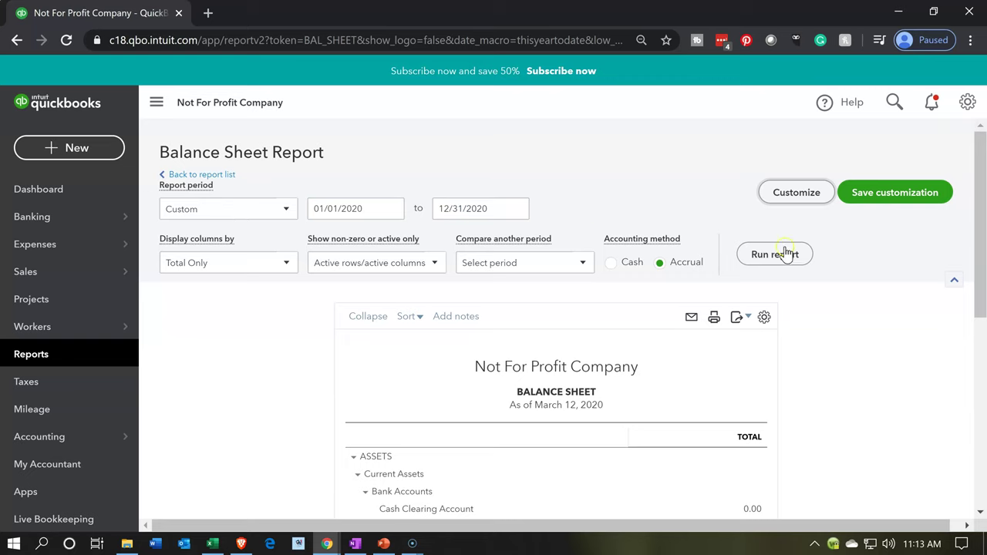
pyautogui.scroll(-2, 787, 252)
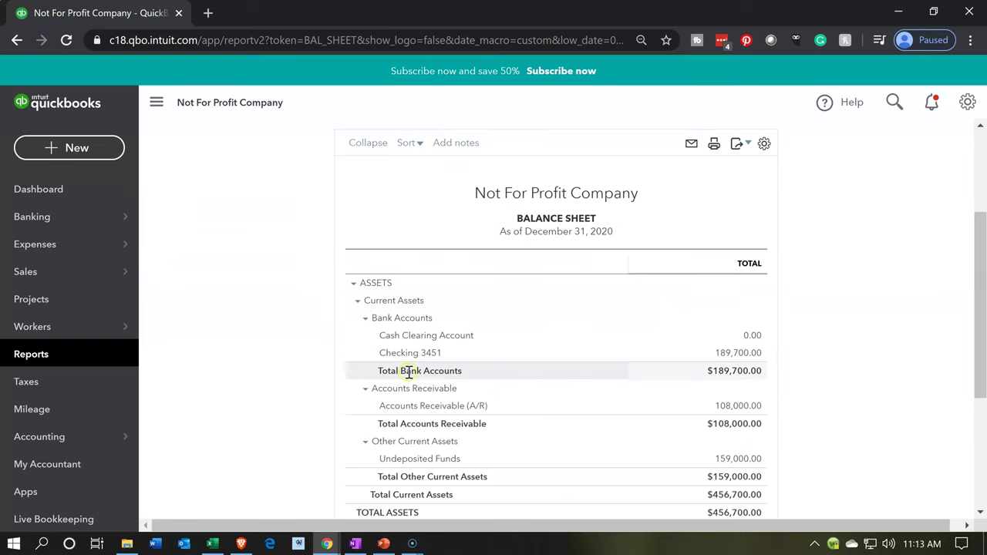
# Duplicate the QuickBooks browser tab, then open Reports in the original tab.
pyautogui.rightClick(125, 12)
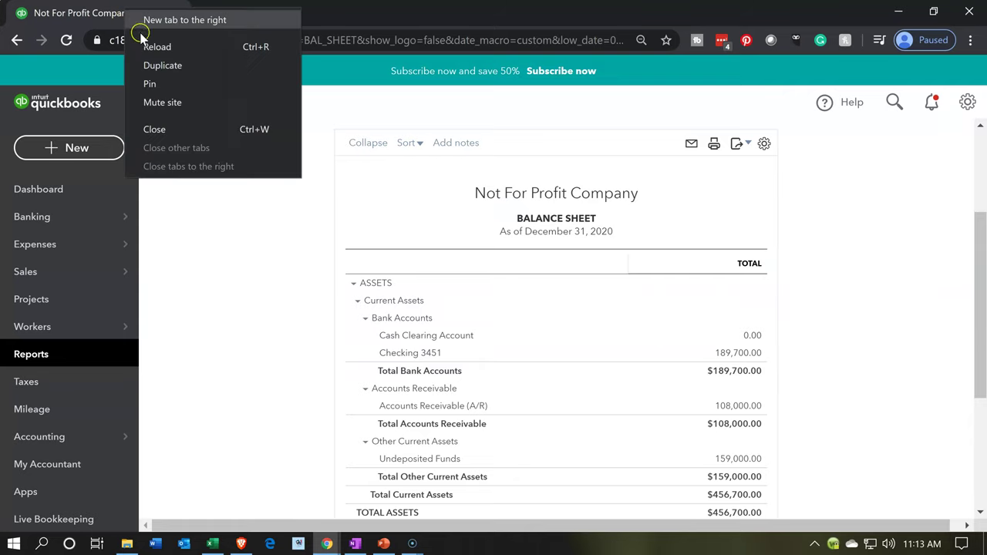
pyautogui.click(151, 66)
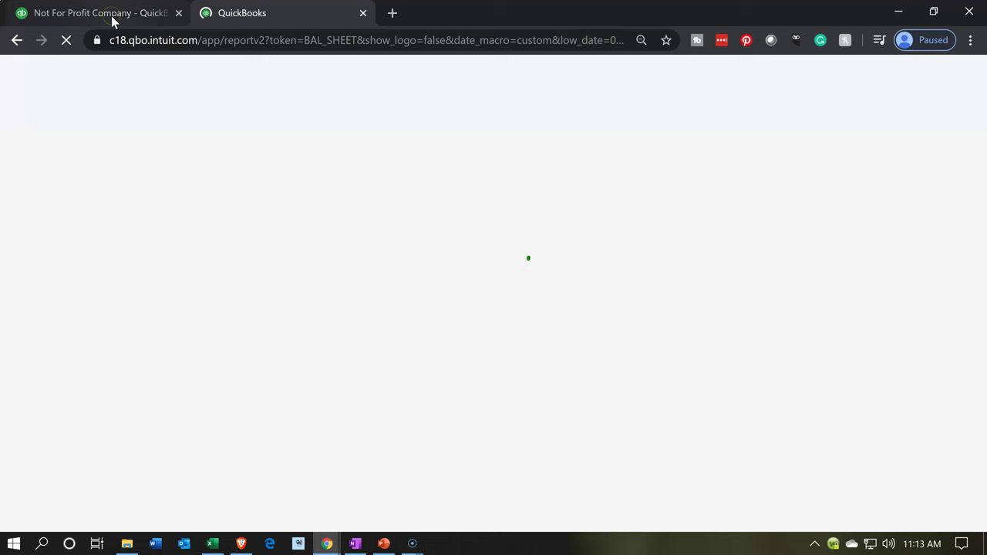
pyautogui.click(111, 16)
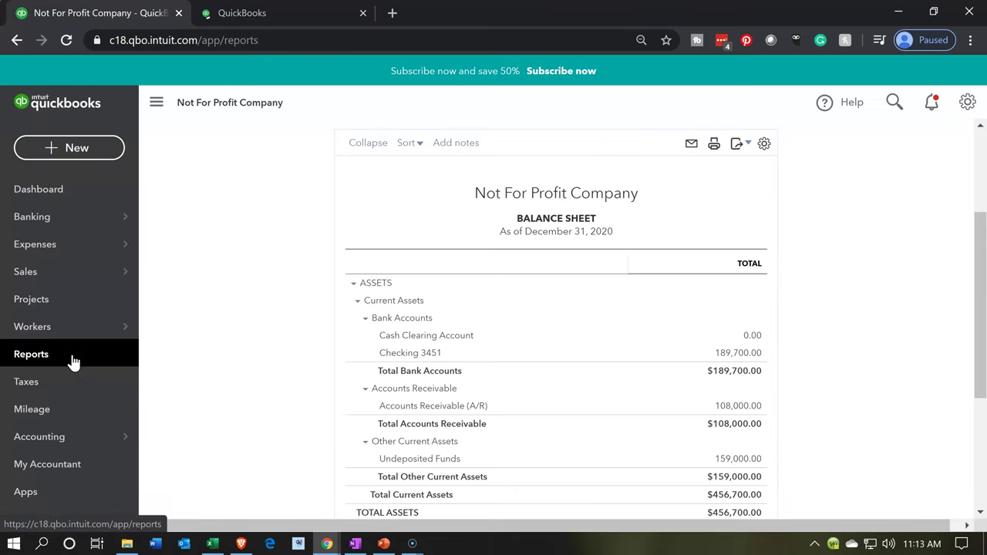
pyautogui.click(43, 354)
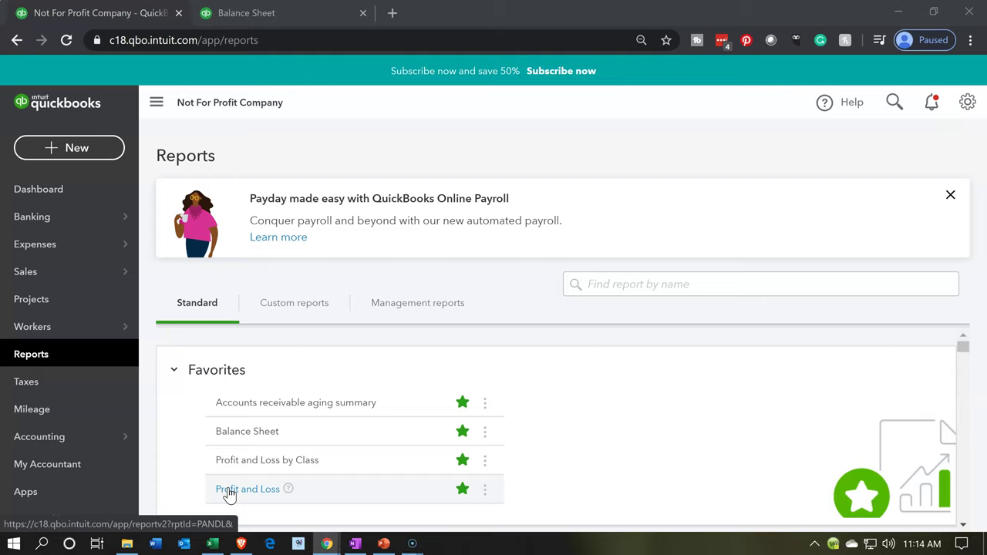
# Open the Profit and Loss favorite and run it for 01/01/2020 to 12/31/2020.
pyautogui.click(229, 494)
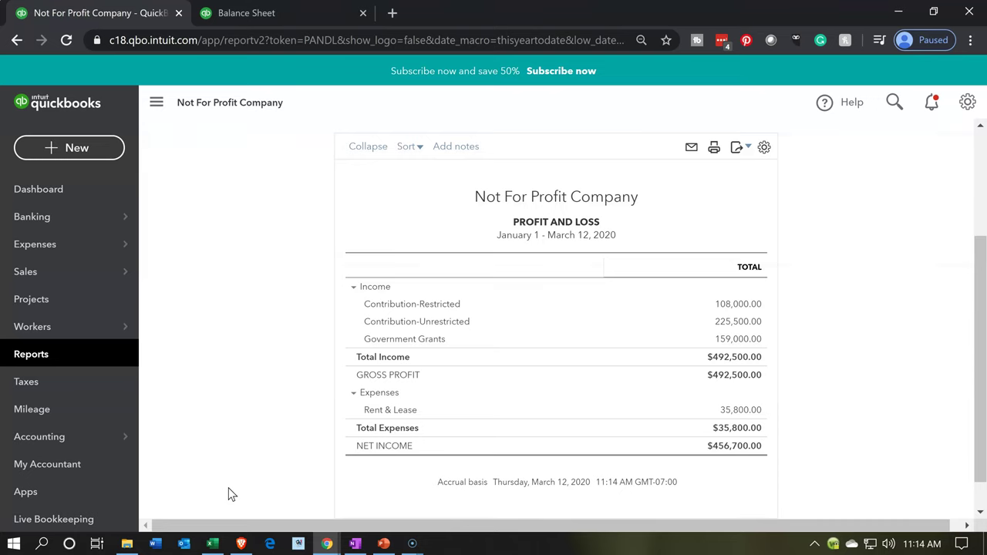
pyautogui.scroll(3, 230, 494)
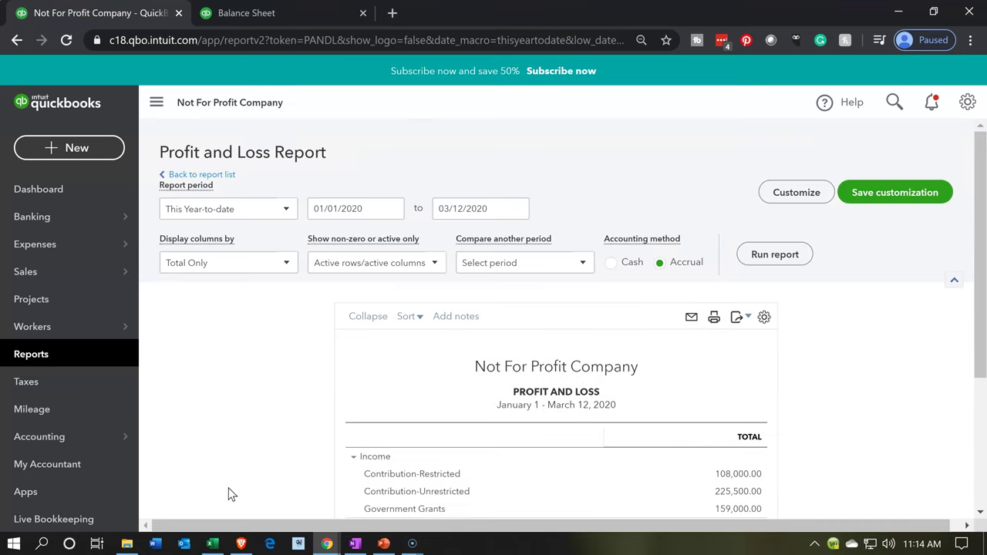
pyautogui.click(375, 213)
pyautogui.write('01/01/2020')
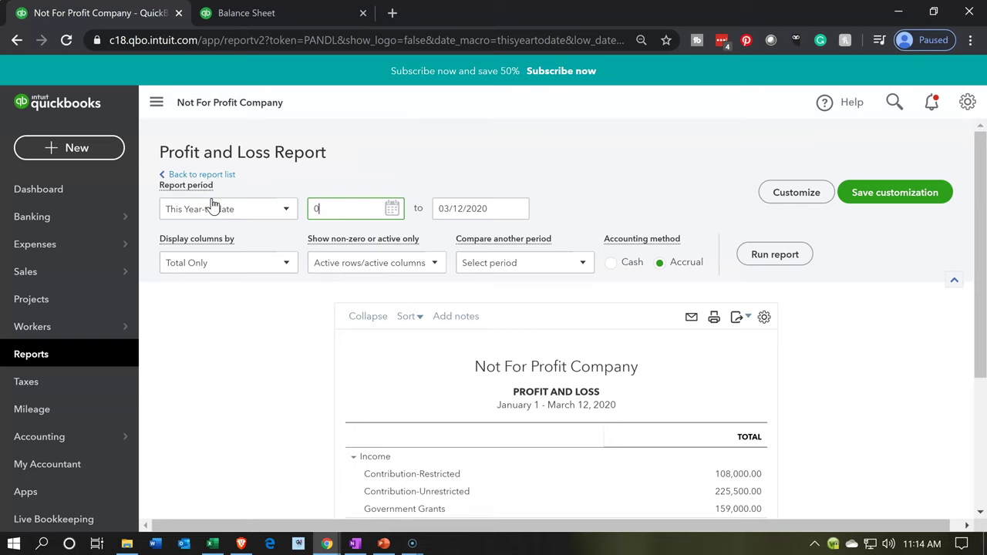
pyautogui.press('Tab')
pyautogui.write('12/31/2020')
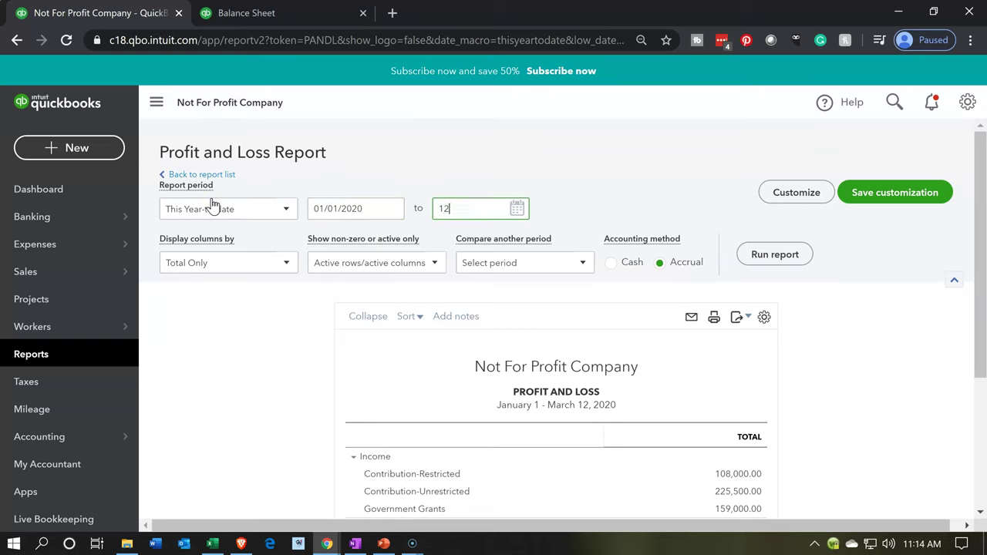
pyautogui.press('Tab')
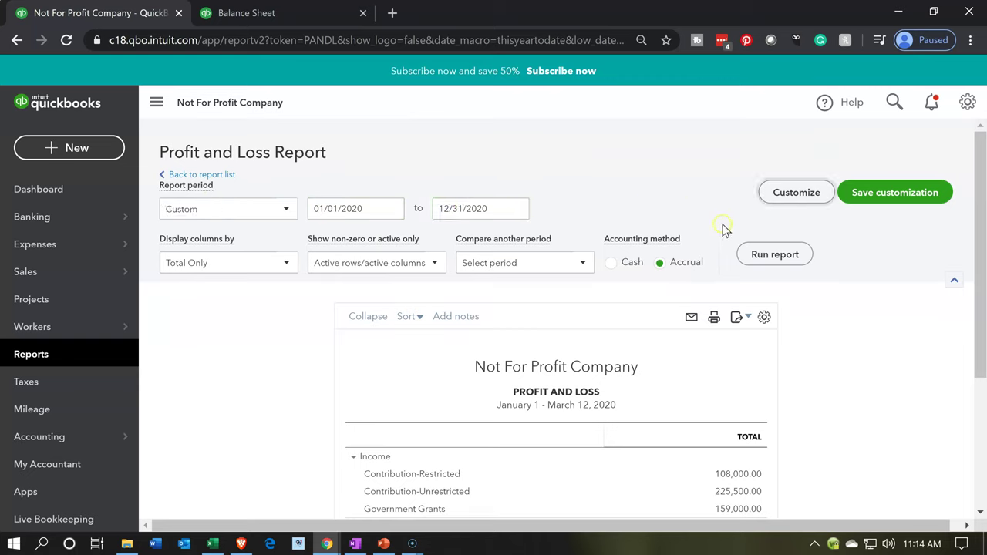
pyautogui.click(775, 262)
pyautogui.scroll(-2, 768, 274)
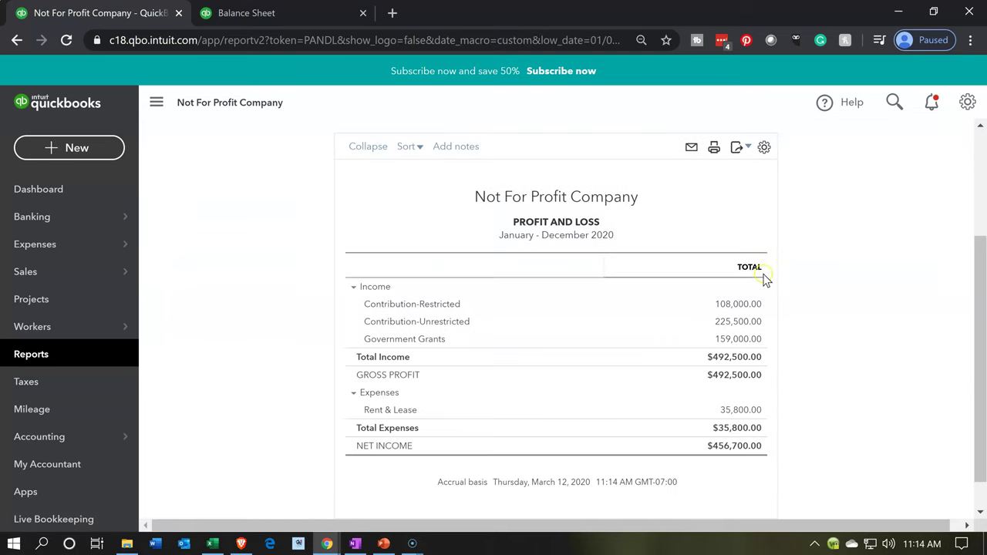
# On the Balance Sheet tab, hide the sidebar and zoom the page in twice.
pyautogui.click(310, 13)
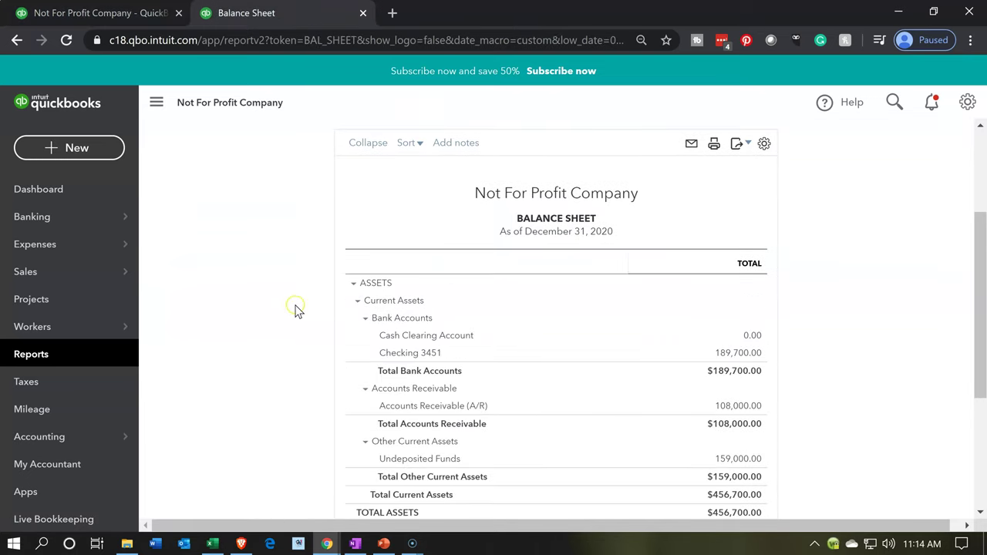
pyautogui.click(156, 106)
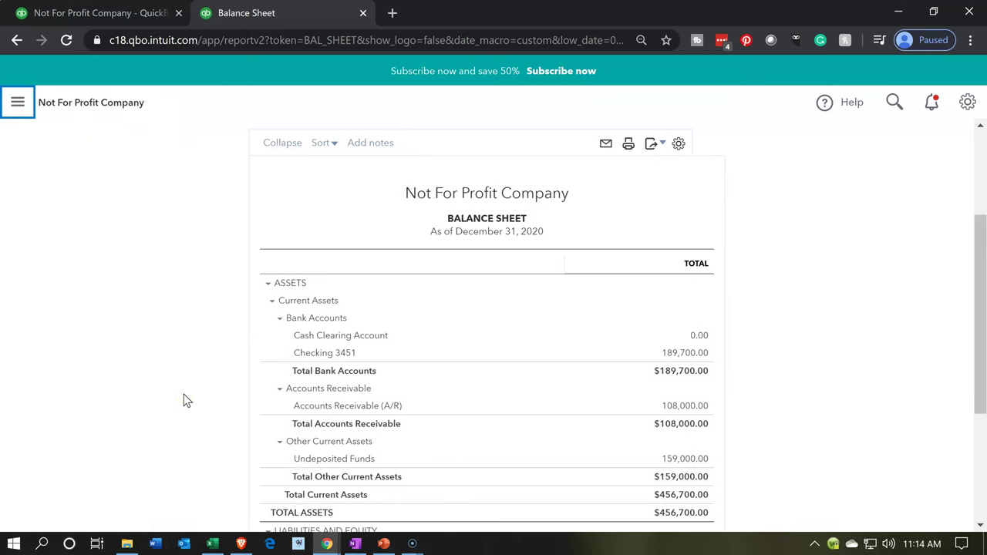
pyautogui.hotkey('ctrl', '+')
pyautogui.hotkey('ctrl', '+')
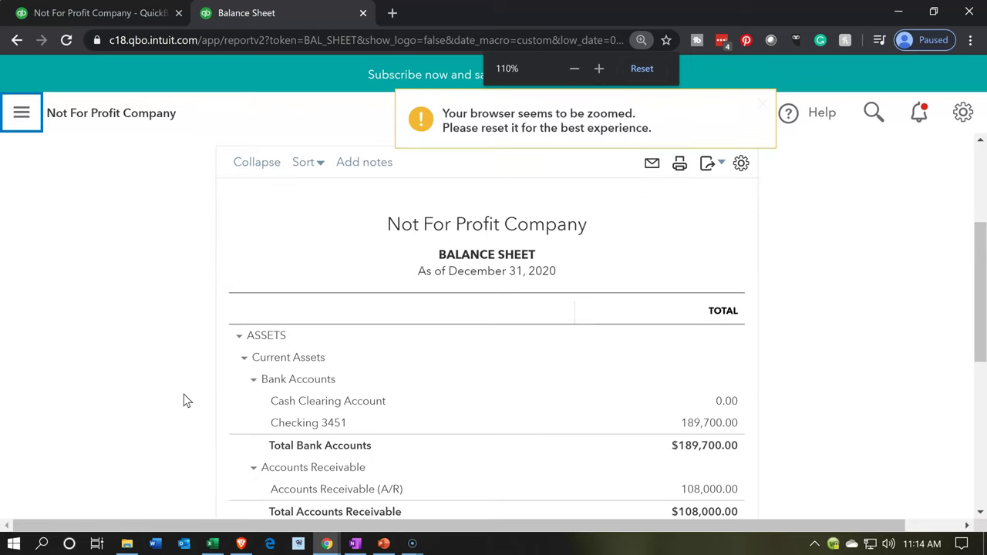
pyautogui.hotkey('ctrl', '+')
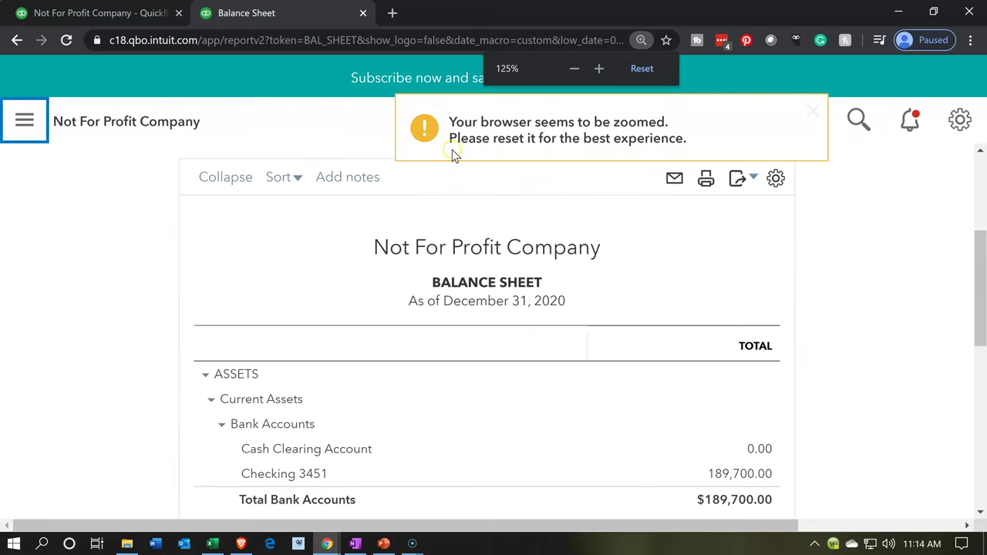
# Drill into the 159,000.00 Undeposited Funds balance to list its five transactions.
pyautogui.scroll(-2, 427, 327)
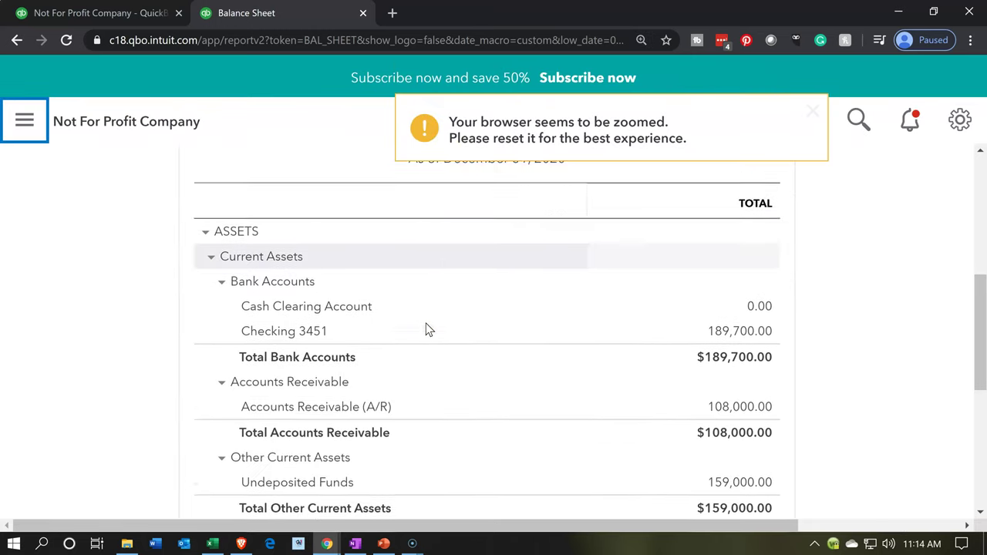
pyautogui.click(387, 328)
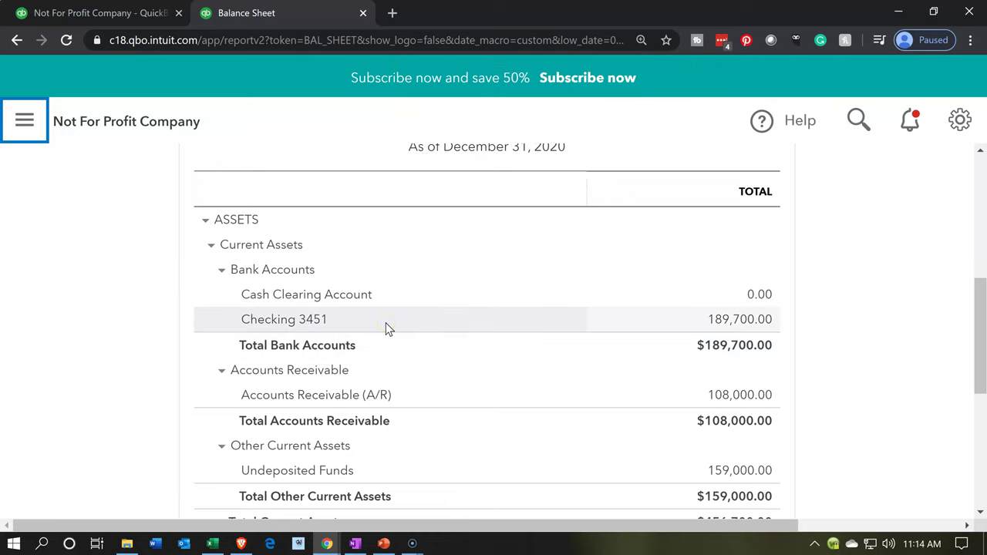
pyautogui.scroll(-1, 387, 327)
pyautogui.click(384, 381)
pyautogui.click(601, 360)
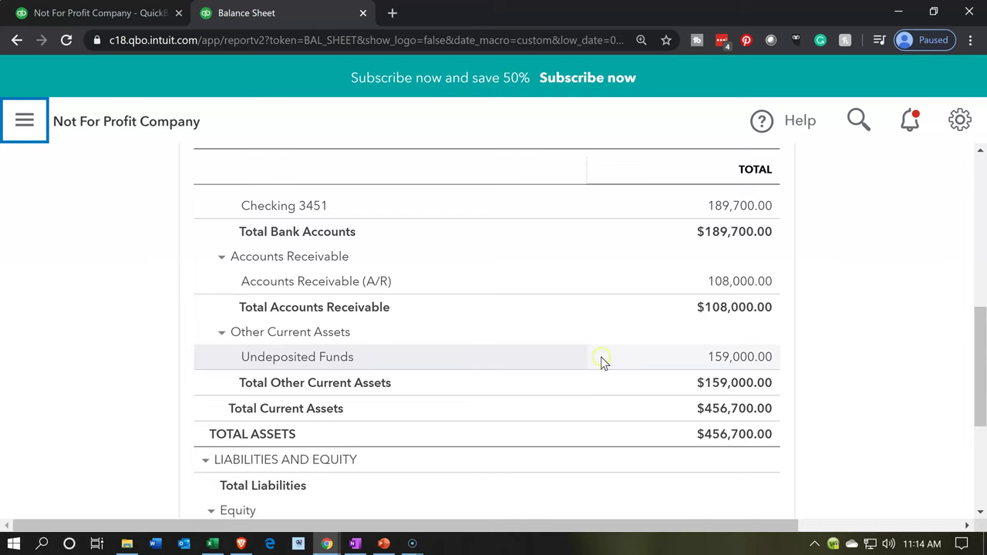
pyautogui.click(729, 357)
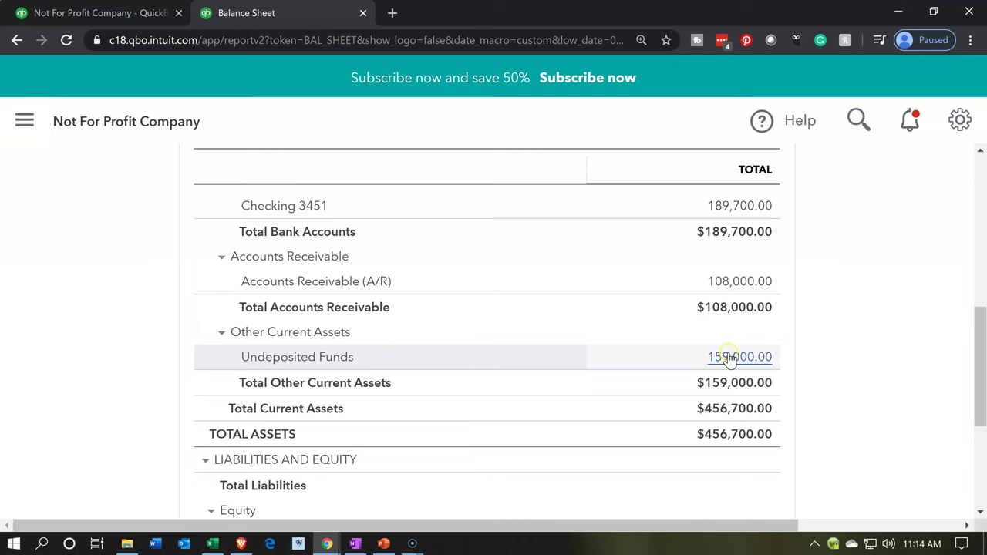
pyautogui.scroll(-1, 731, 359)
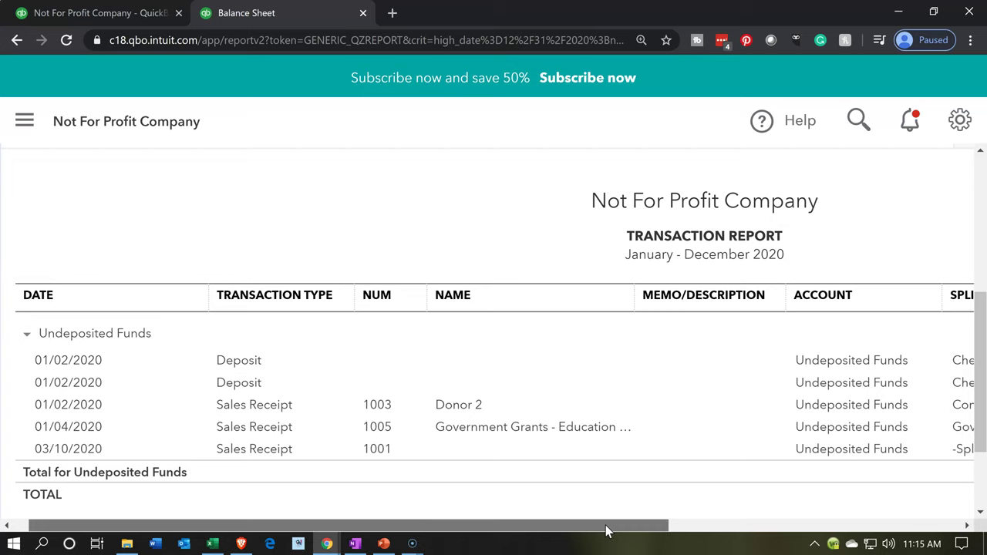
pyautogui.moveTo(605, 531); pyautogui.dragTo(414, 534)
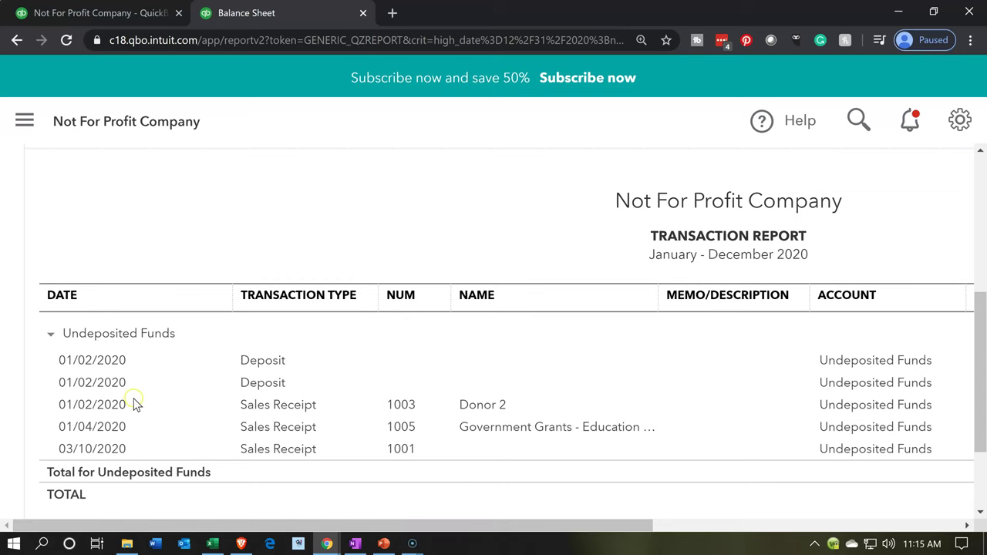
pyautogui.scroll(4, 53, 392)
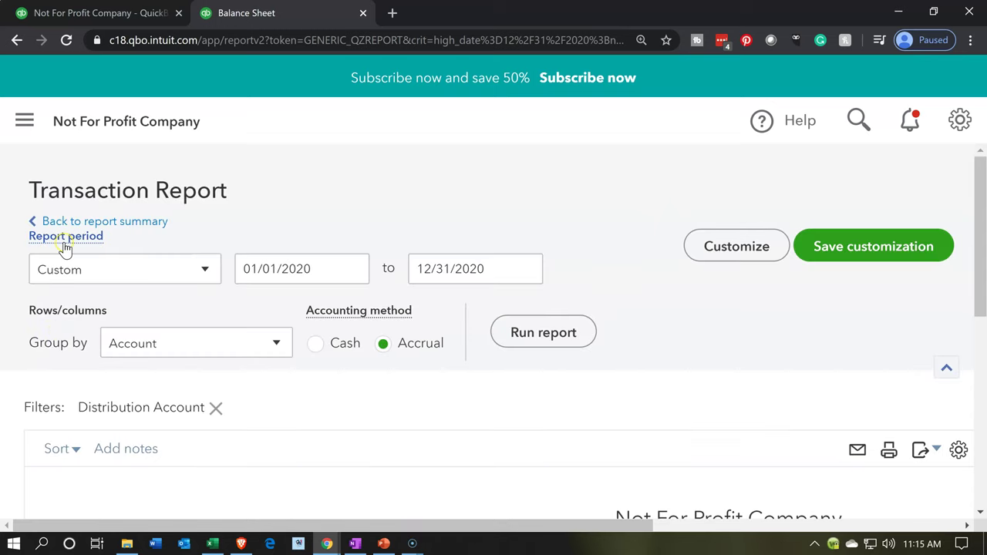
# Return to the Balance Sheet summary, then show the Profit and Loss tab with the sidebar hidden.
pyautogui.click(129, 222)
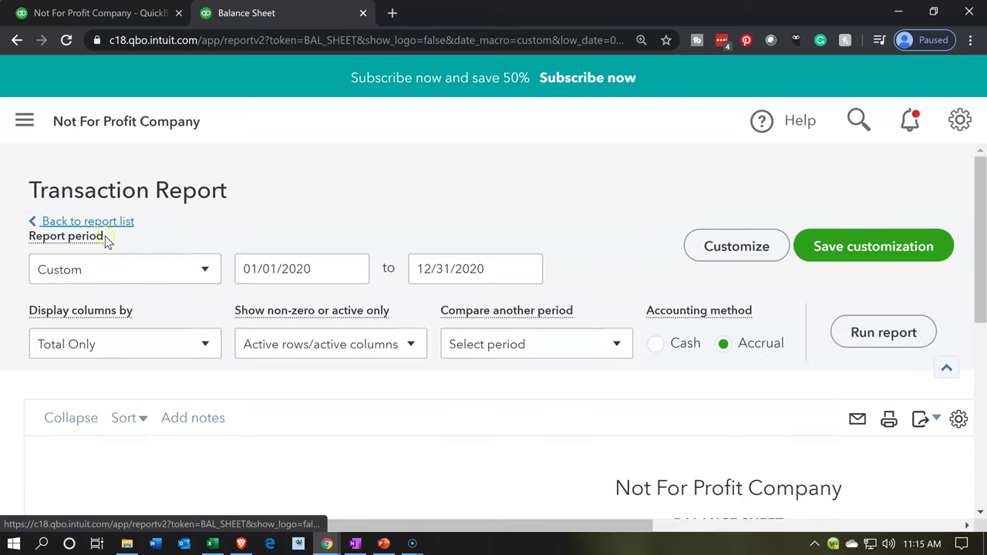
pyautogui.scroll(-6, 137, 220)
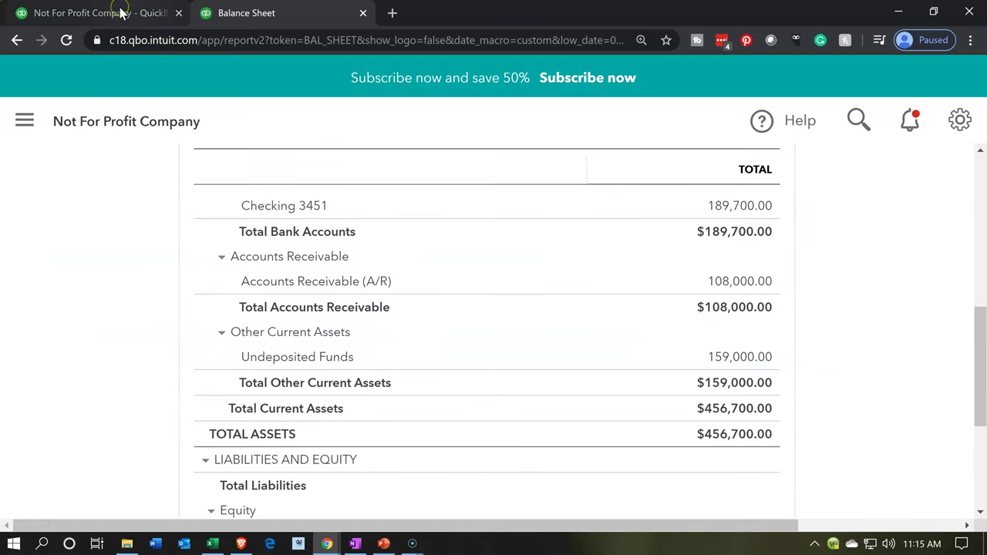
pyautogui.click(121, 13)
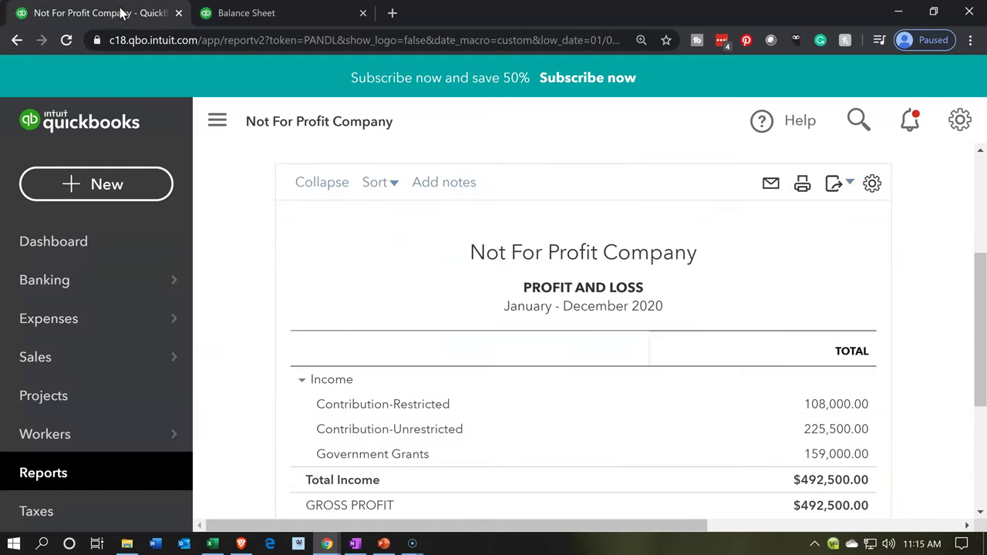
pyautogui.click(217, 121)
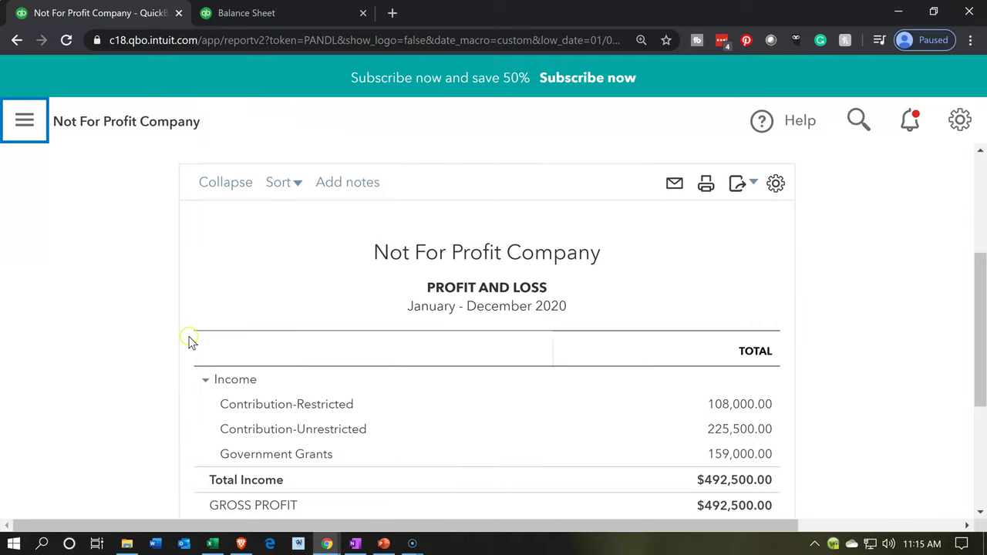
pyautogui.scroll(-2, 192, 343)
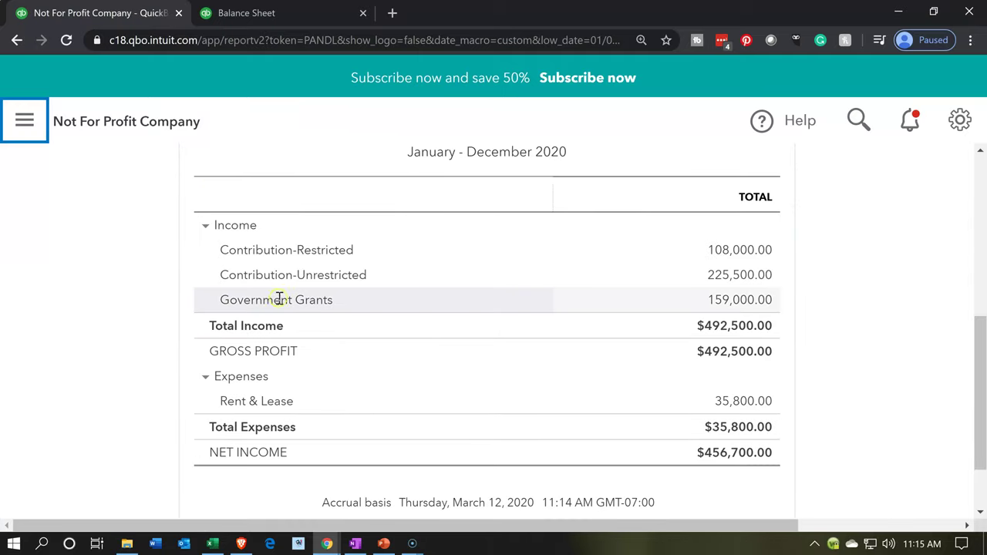
# Drill into the 159,000.00 Government Grants income, then go back to the Profit and Loss summary.
pyautogui.click(766, 308)
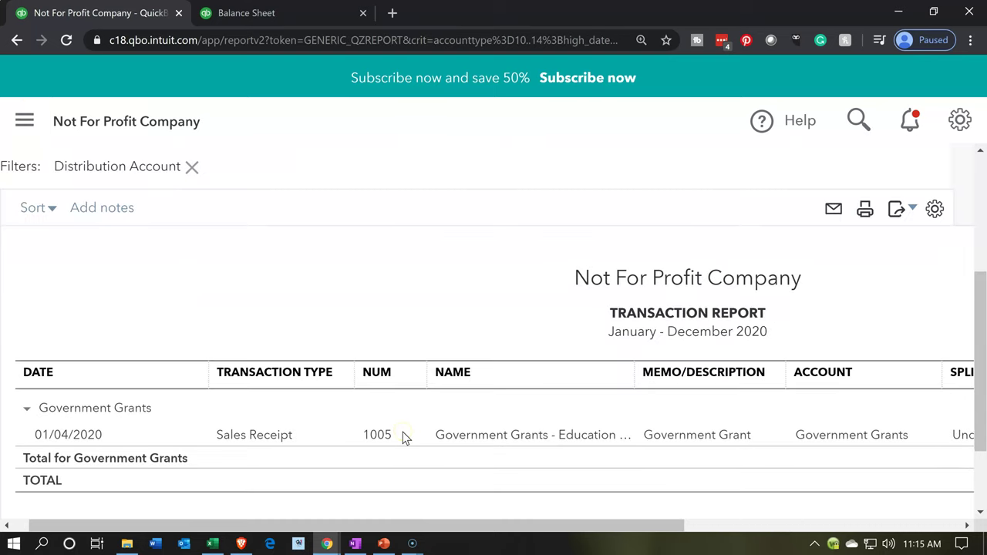
pyautogui.scroll(3, 115, 348)
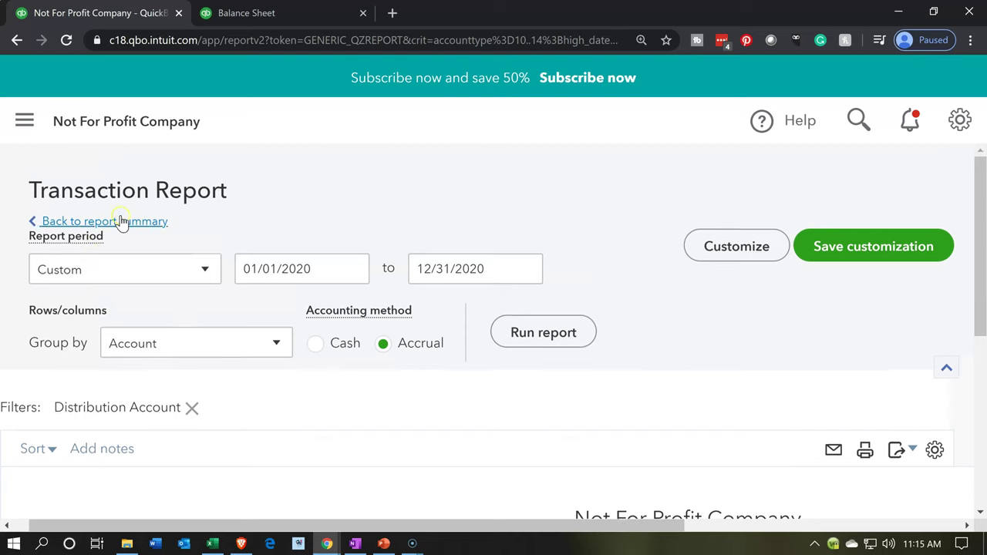
pyautogui.click(128, 220)
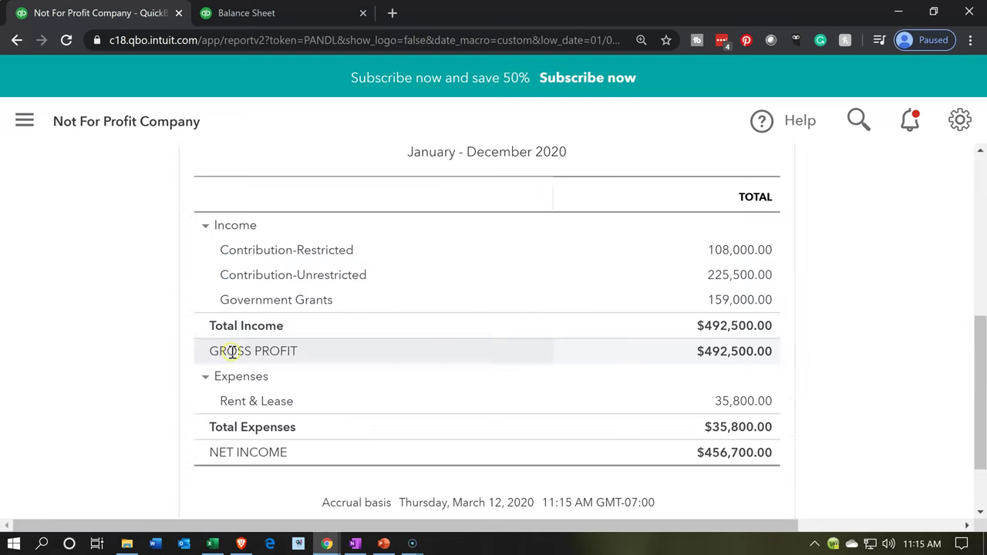
pyautogui.scroll(-5, 232, 351)
pyautogui.scroll(2, 231, 311)
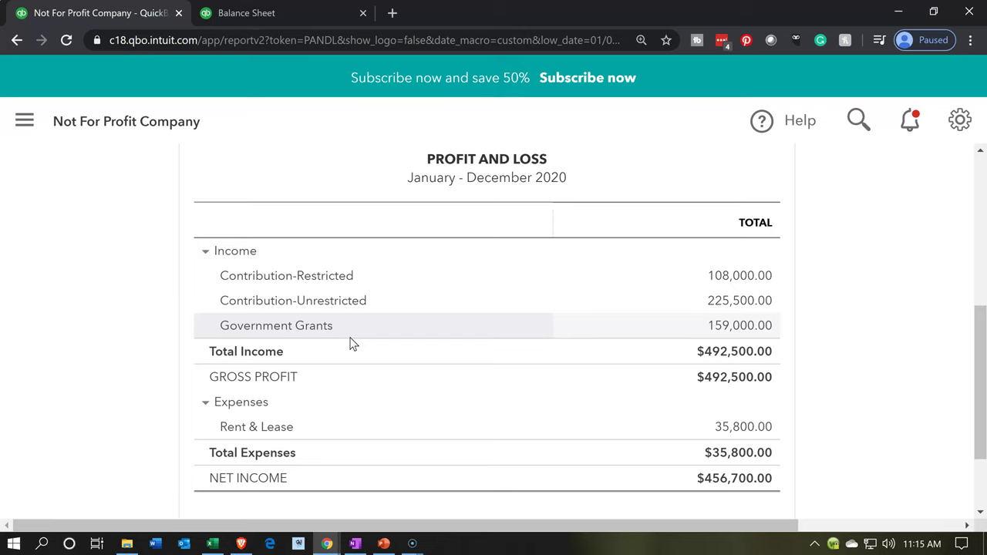
pyautogui.click(357, 307)
# Set Display columns by to Classes, rerun the Profit and Loss, and review the class columns.
pyautogui.scroll(4, 257, 375)
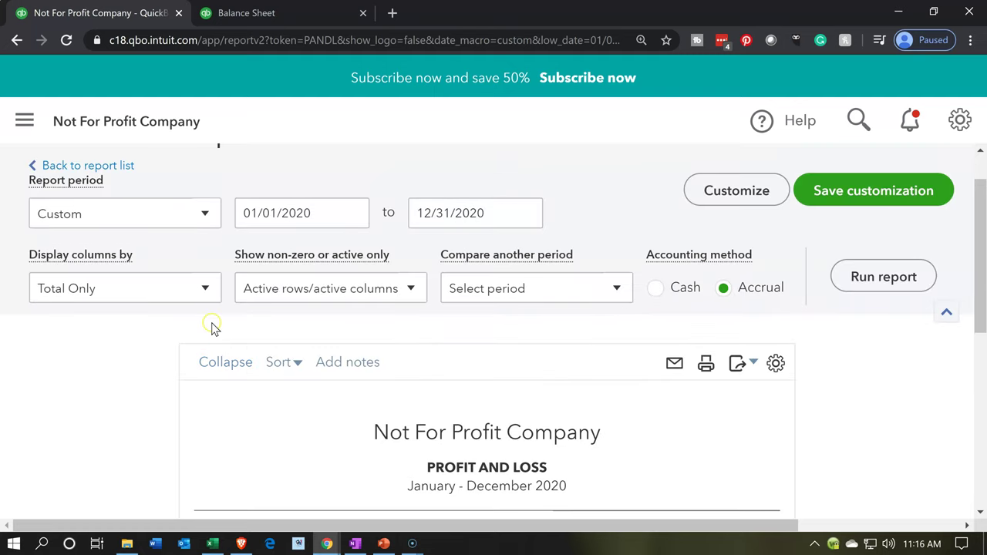
pyautogui.click(206, 290)
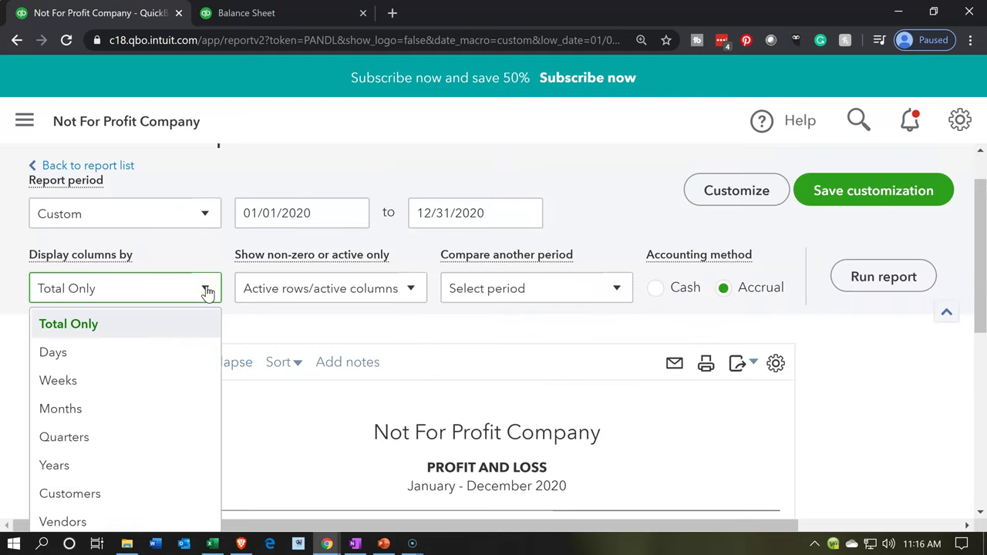
pyautogui.scroll(-1, 293, 386)
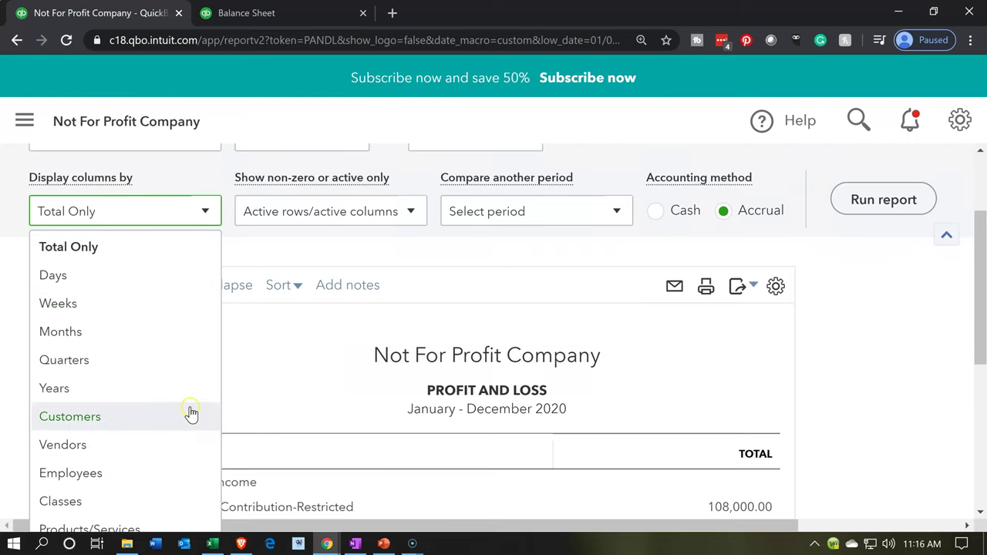
pyautogui.click(75, 507)
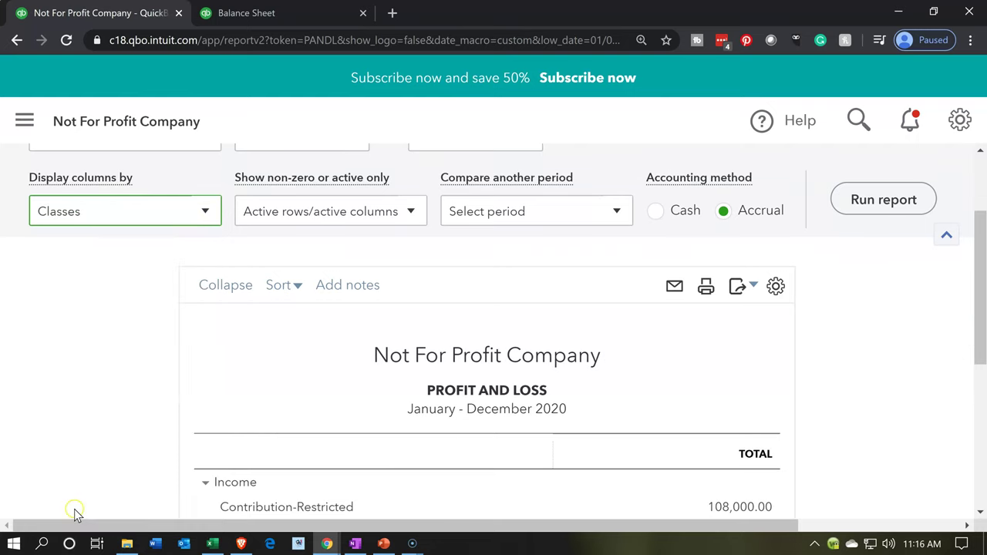
pyautogui.click(889, 197)
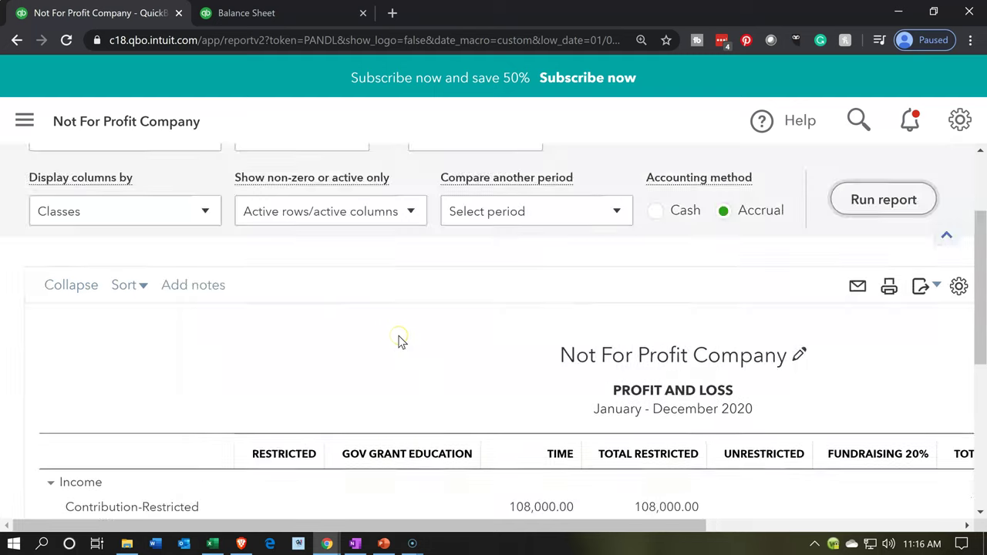
pyautogui.scroll(-3, 397, 342)
pyautogui.scroll(-1, 399, 341)
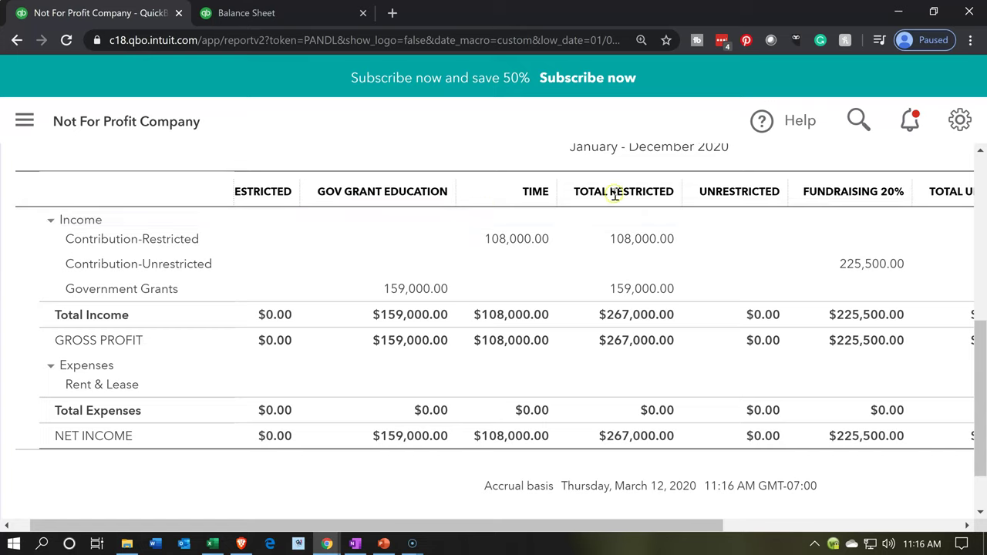
pyautogui.click(614, 223)
pyautogui.click(218, 543)
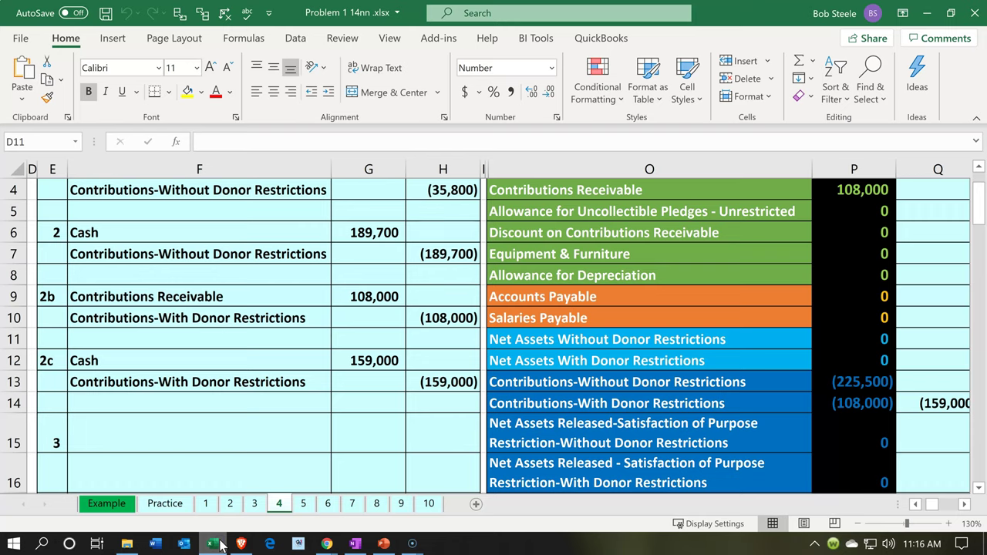
pyautogui.click(384, 377)
pyautogui.press('Right')
pyautogui.press('Right')
pyautogui.press('Right')
pyautogui.press('Right')
pyautogui.press('Right')
pyautogui.press('Right')
pyautogui.press('Right')
pyautogui.press('Right')
pyautogui.press('Right')
pyautogui.press('Right')
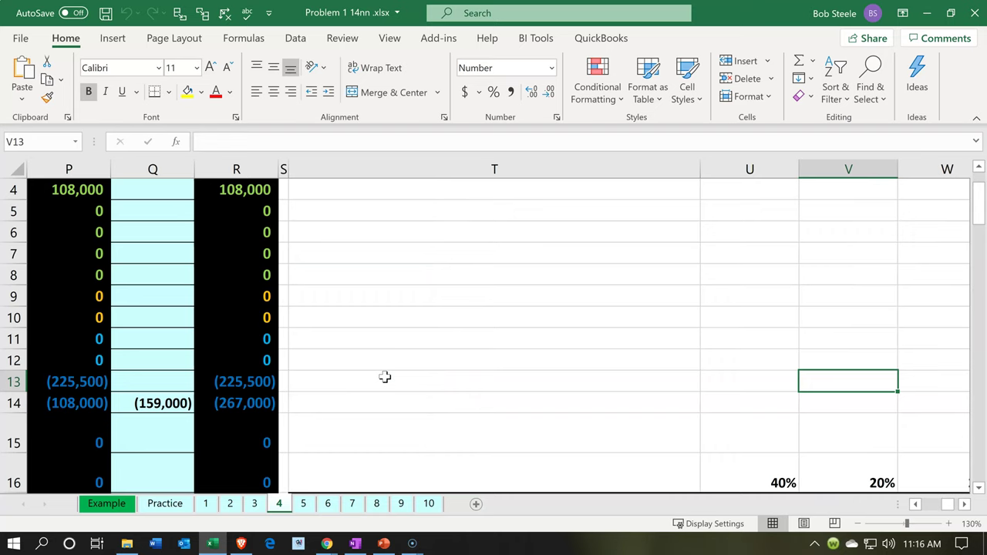
pyautogui.scroll(-11, 384, 377)
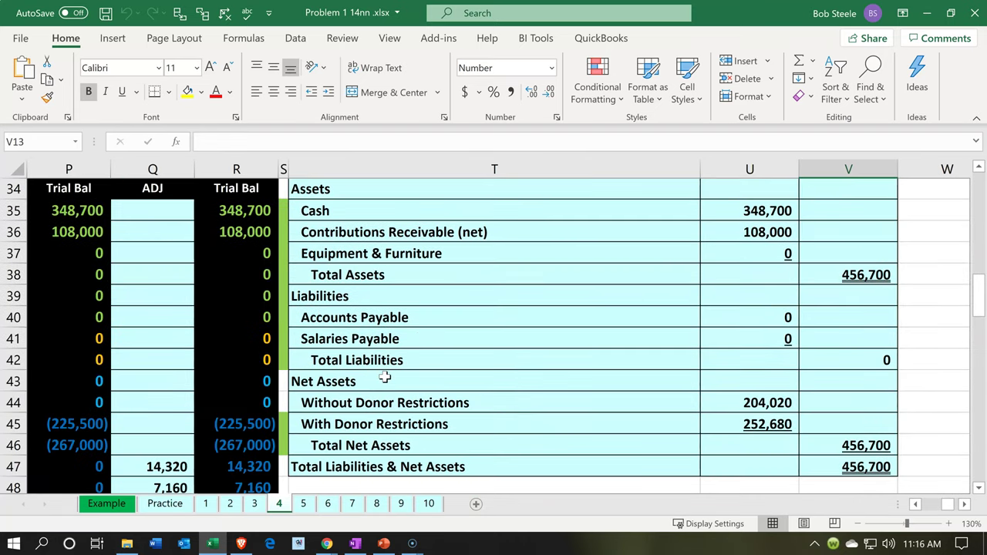
pyautogui.scroll(-3, 384, 377)
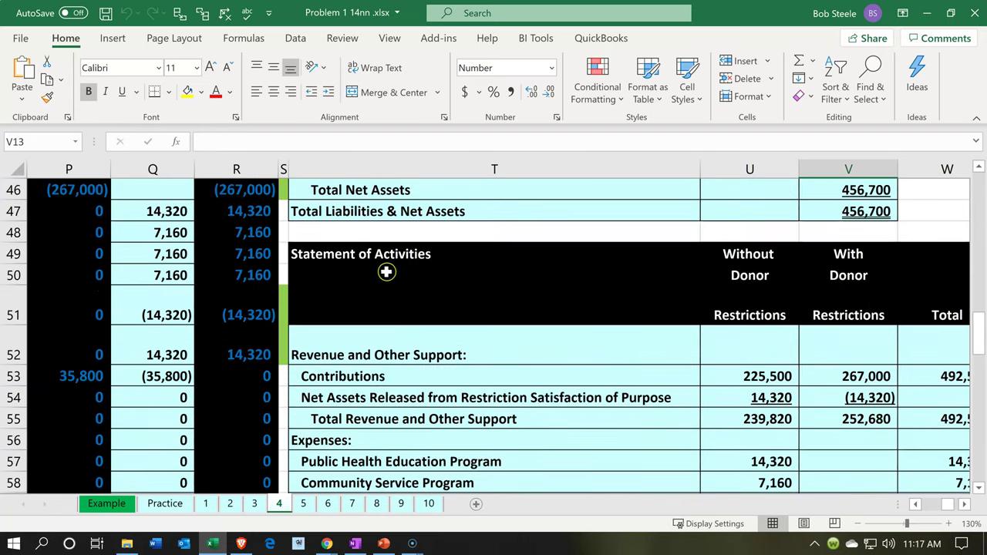
pyautogui.click(381, 261)
pyautogui.scroll(-1, 577, 269)
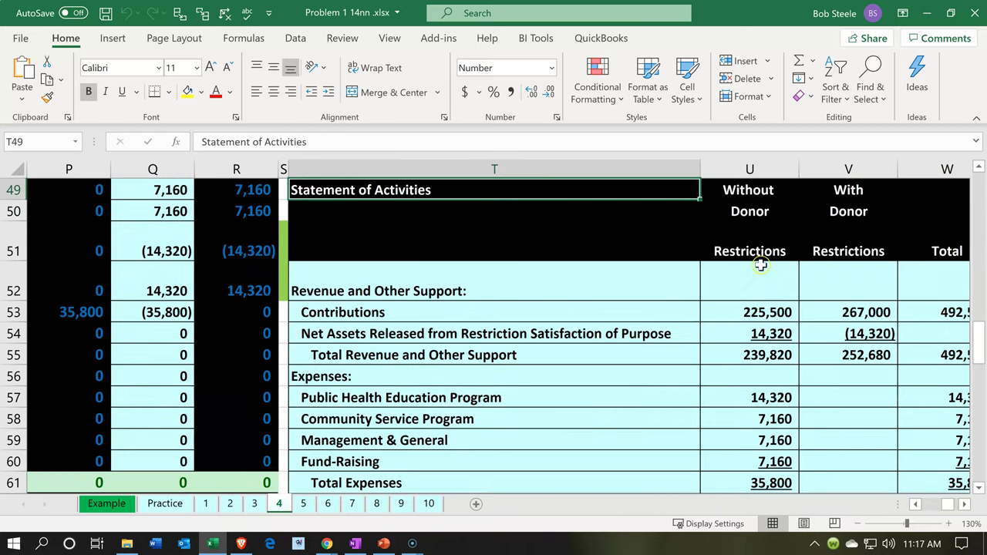
pyautogui.click(763, 242)
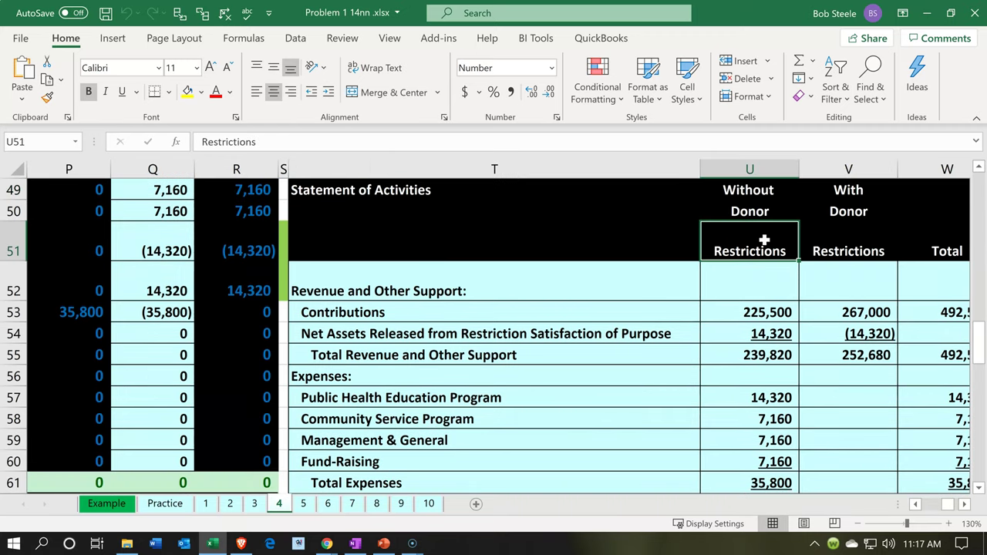
pyautogui.press('Right')
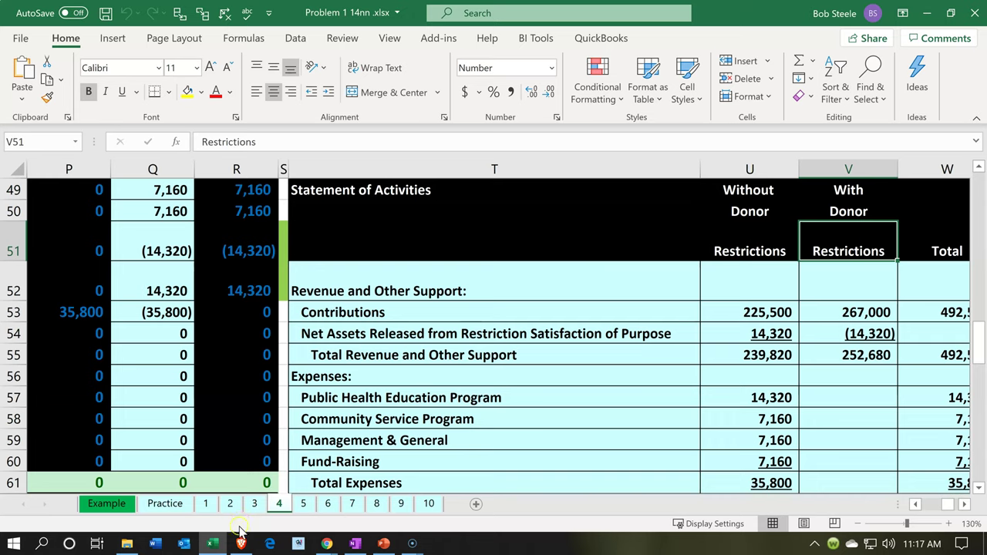
pyautogui.click(214, 547)
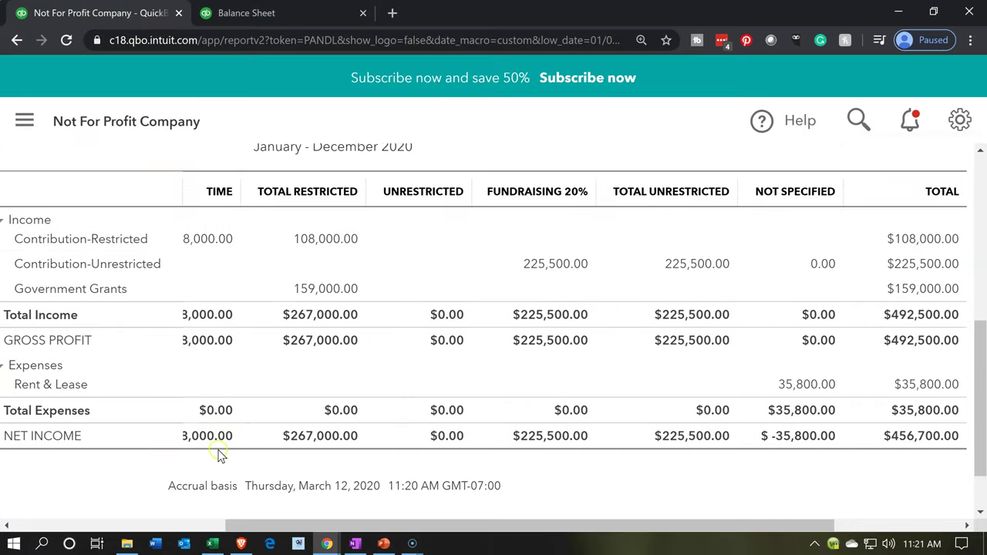
pyautogui.scroll(1, 220, 458)
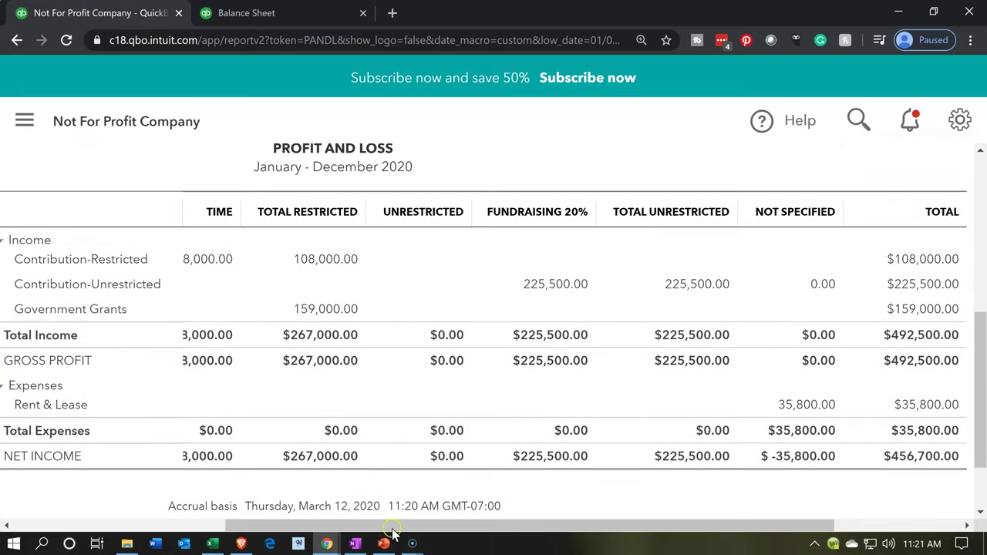
pyautogui.moveTo(394, 525); pyautogui.dragTo(155, 527)
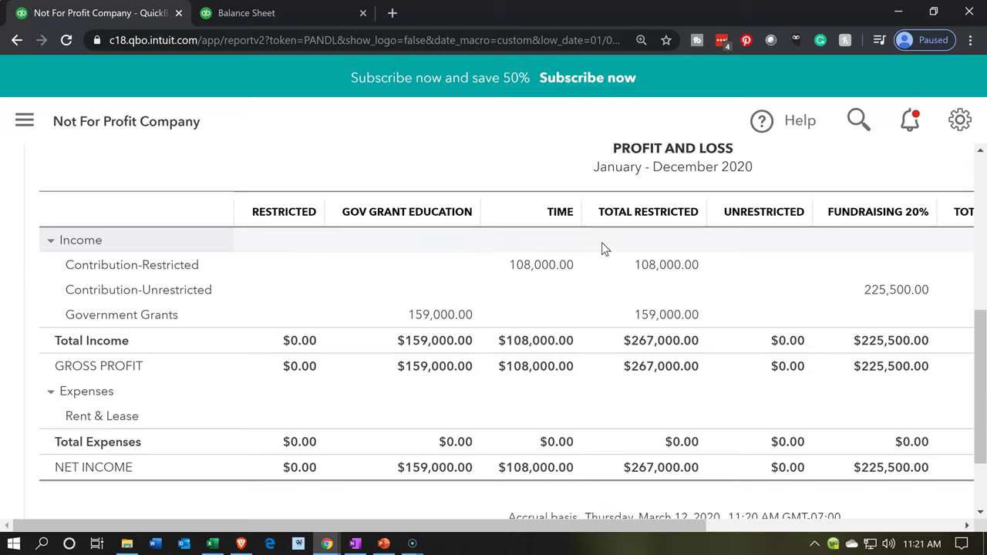
pyautogui.moveTo(642, 532); pyautogui.dragTo(857, 531)
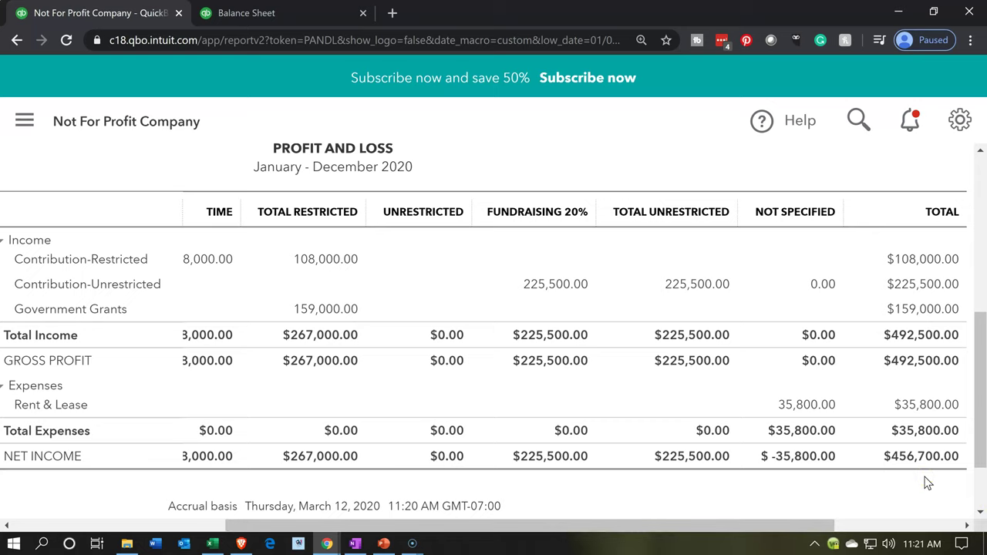
pyautogui.click(283, 19)
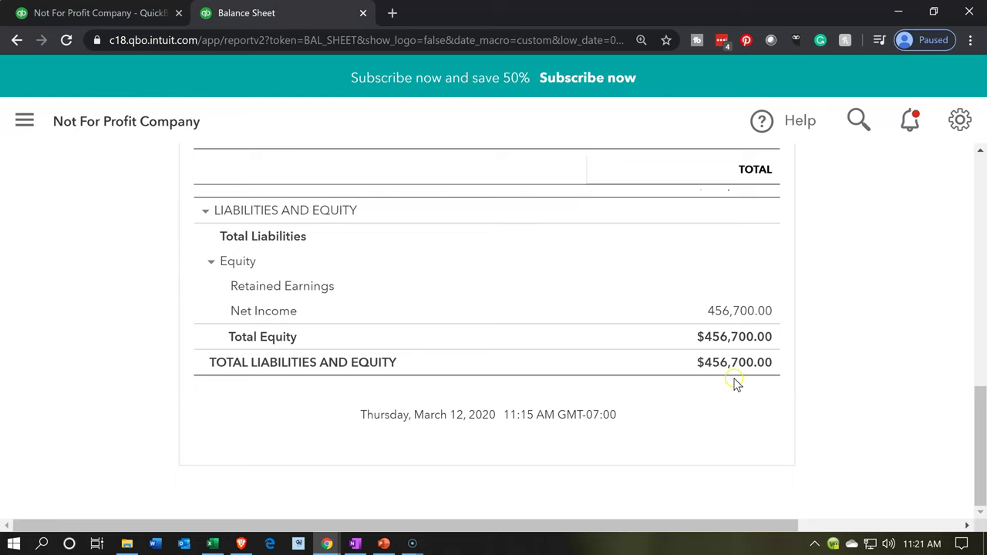
pyautogui.click(128, 18)
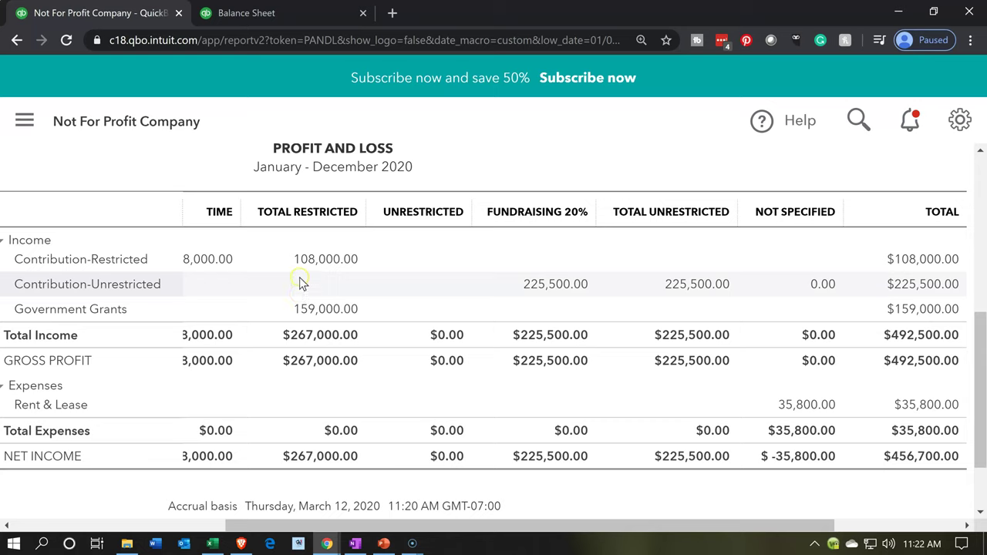
pyautogui.click(210, 545)
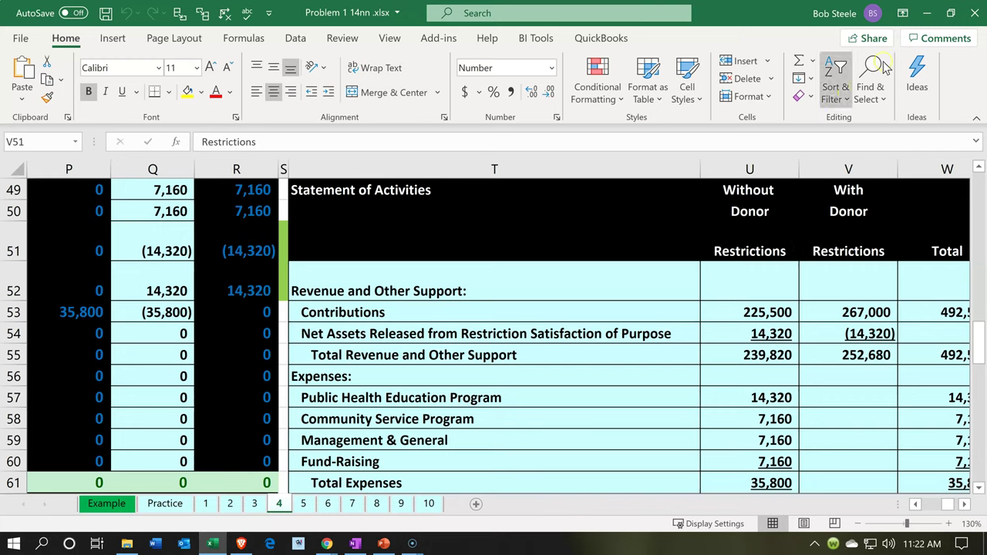
pyautogui.click(928, 14)
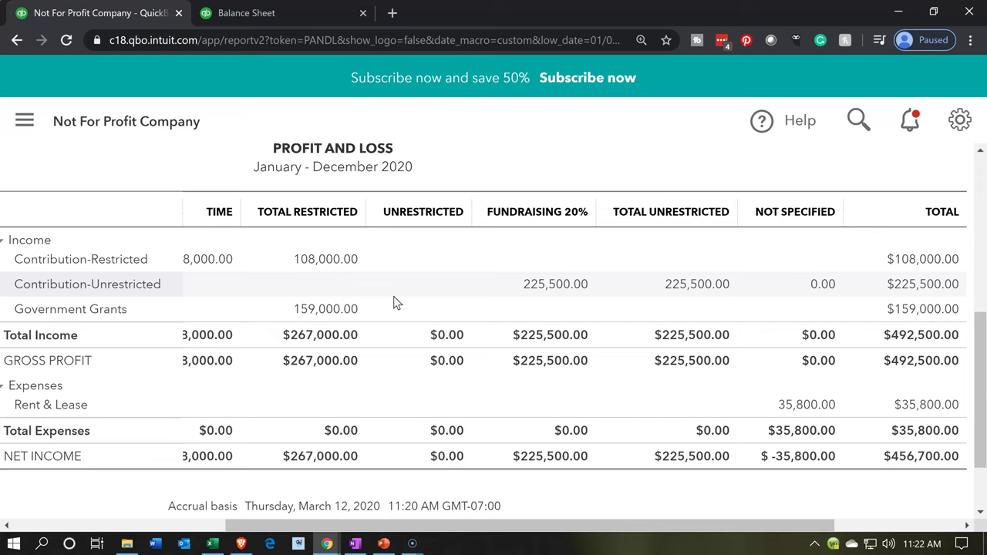
# Export the class-column report to Excel and open Not+For+Profit+Company_Profit+and+Loss.xlsx.
pyautogui.click(414, 349)
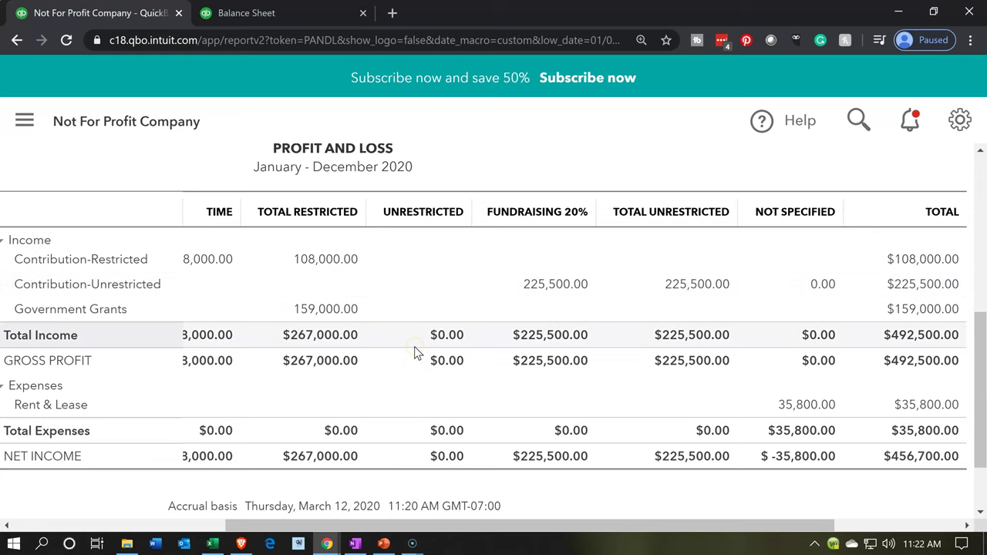
pyautogui.scroll(1, 415, 349)
pyautogui.scroll(3, 415, 354)
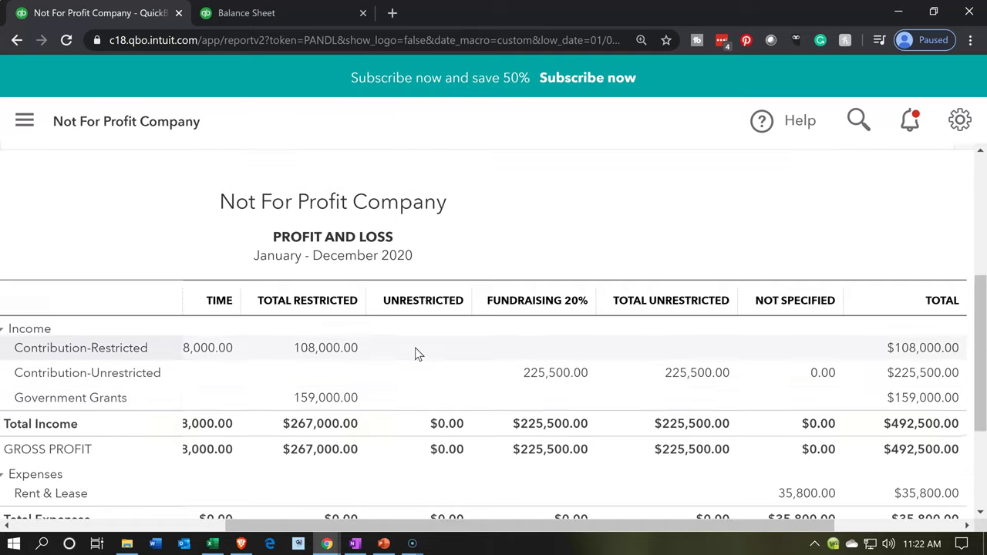
pyautogui.click(710, 291)
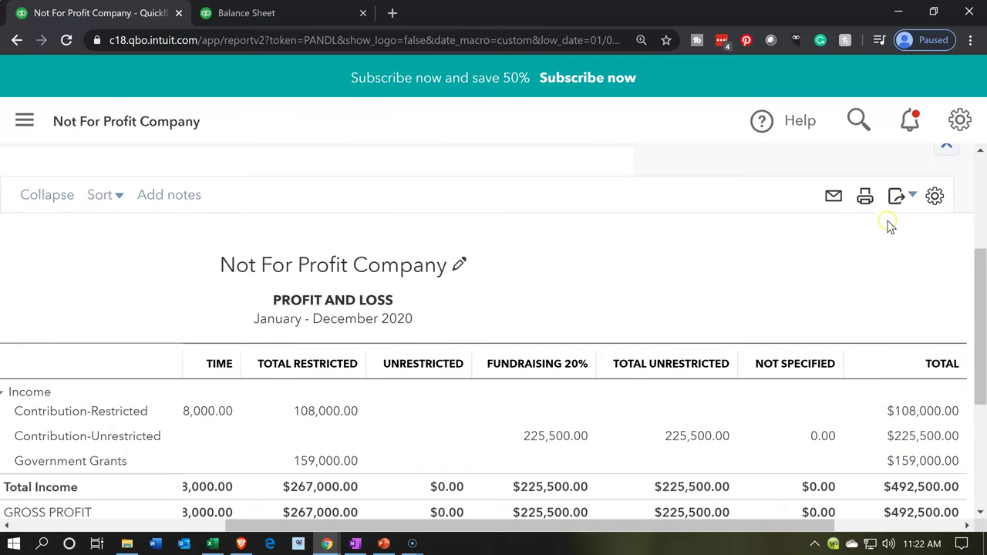
pyautogui.click(912, 197)
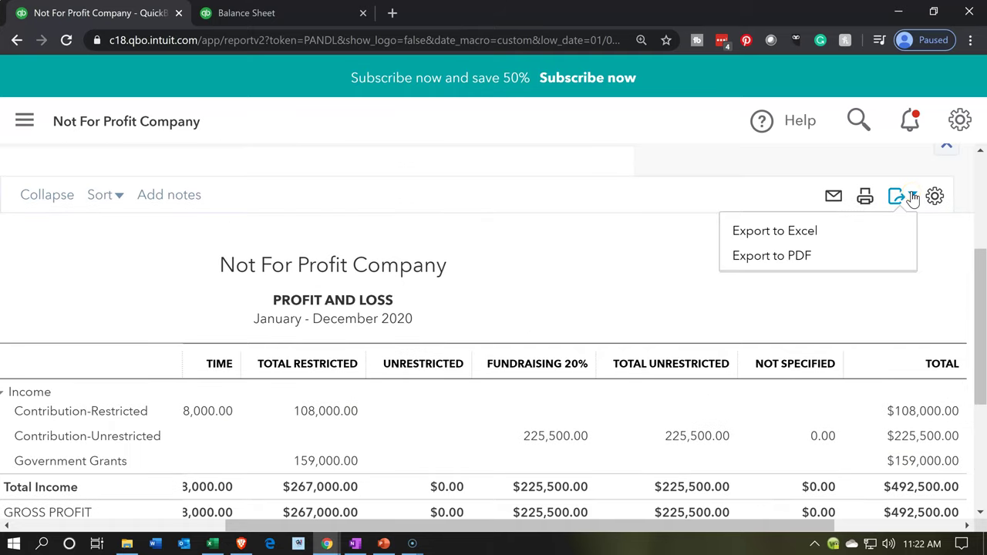
pyautogui.click(769, 233)
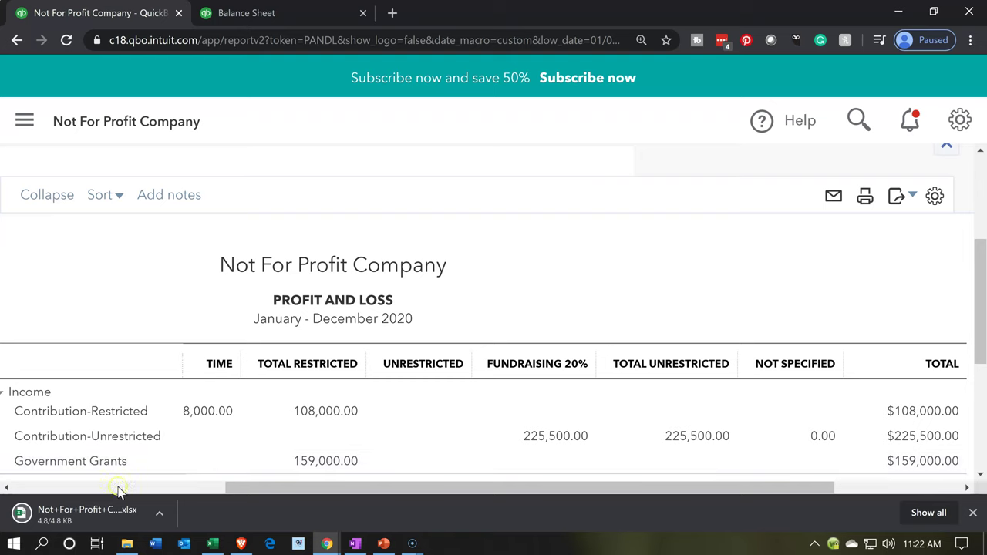
pyautogui.click(86, 515)
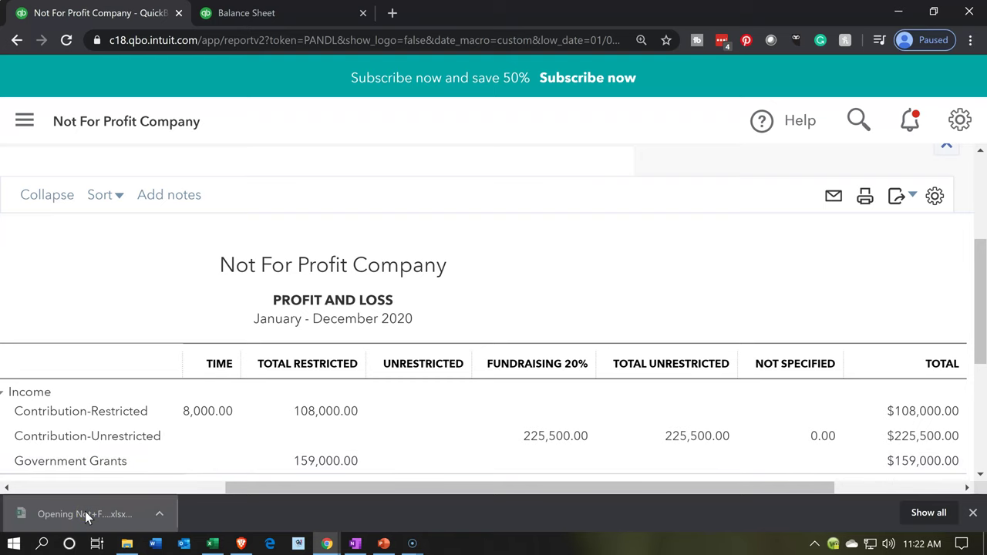
pyautogui.press('alt')
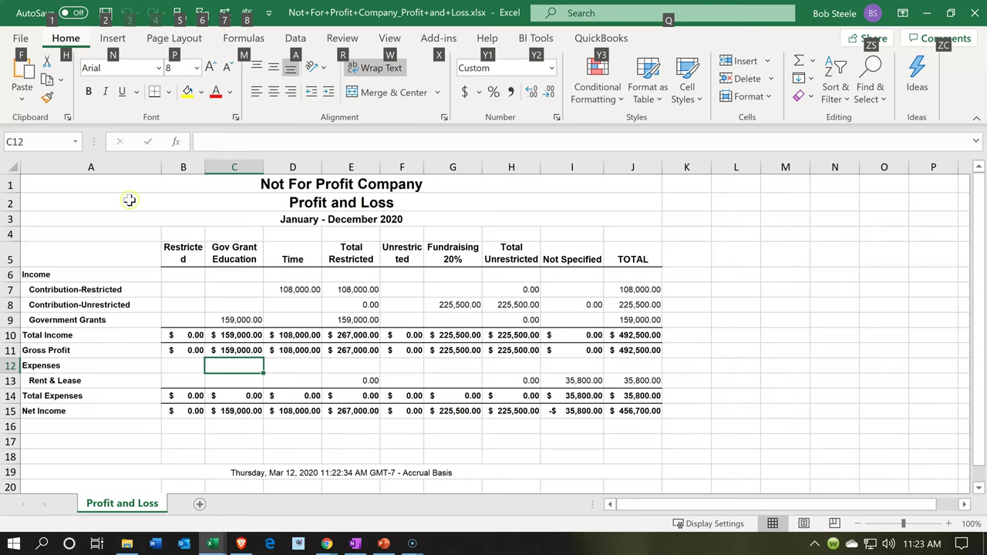
# Unmerge title cells A1, A2 and A3, then inspect the Contribution-Restricted formula in E7.
pyautogui.click(118, 179)
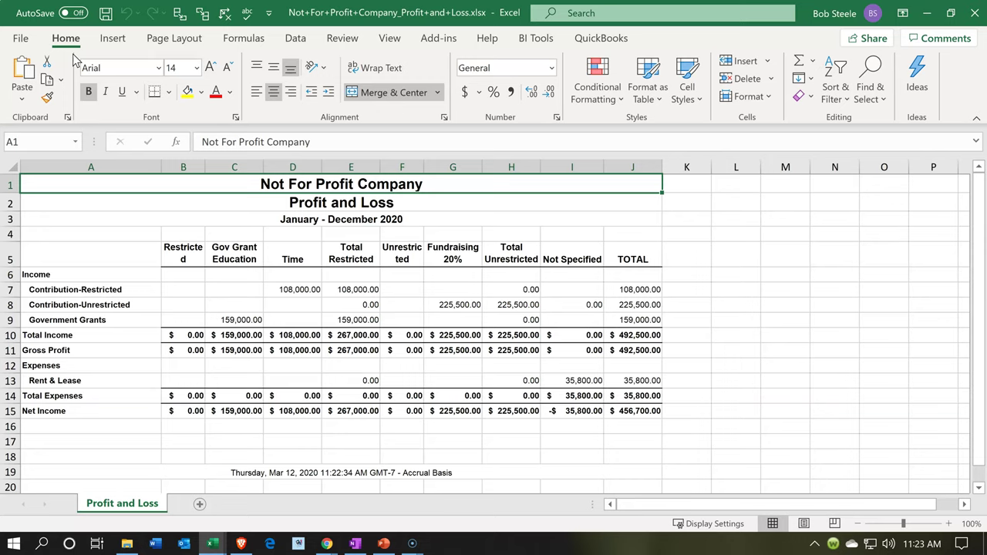
pyautogui.click(367, 92)
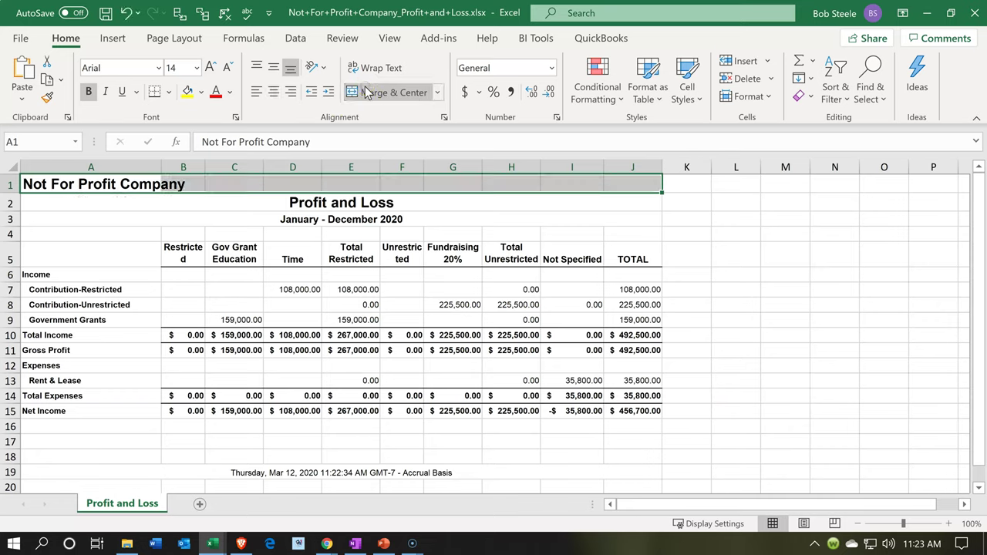
pyautogui.click(157, 199)
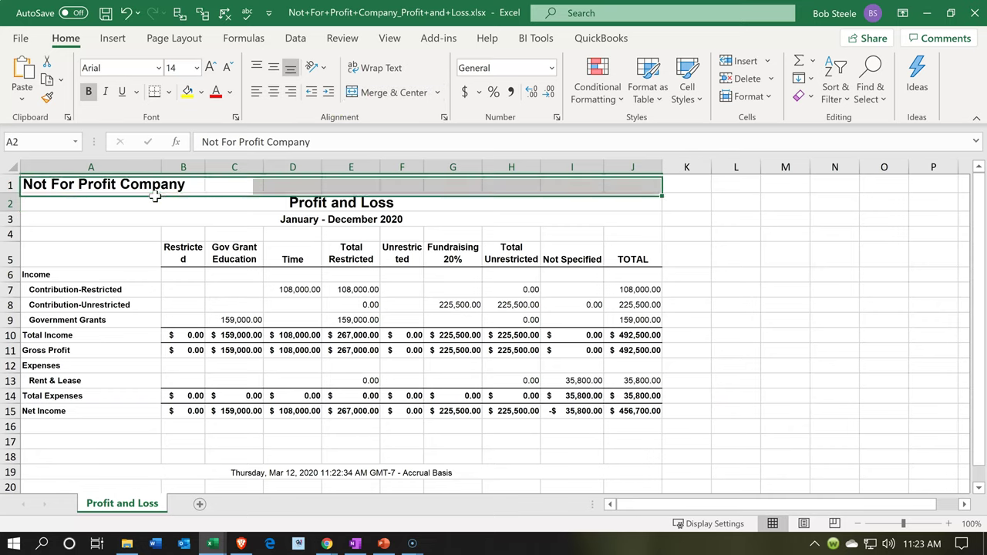
pyautogui.click(353, 94)
pyautogui.click(111, 219)
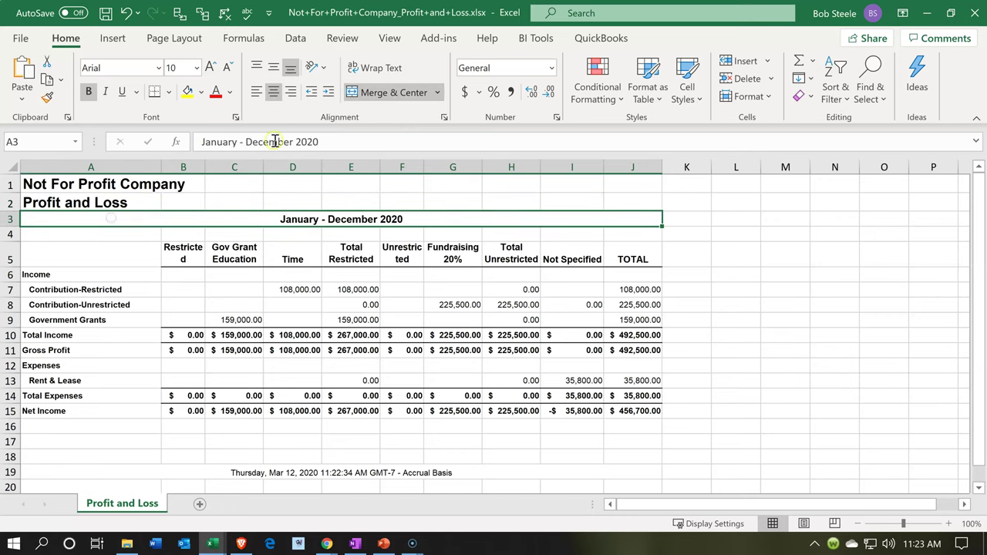
pyautogui.click(360, 98)
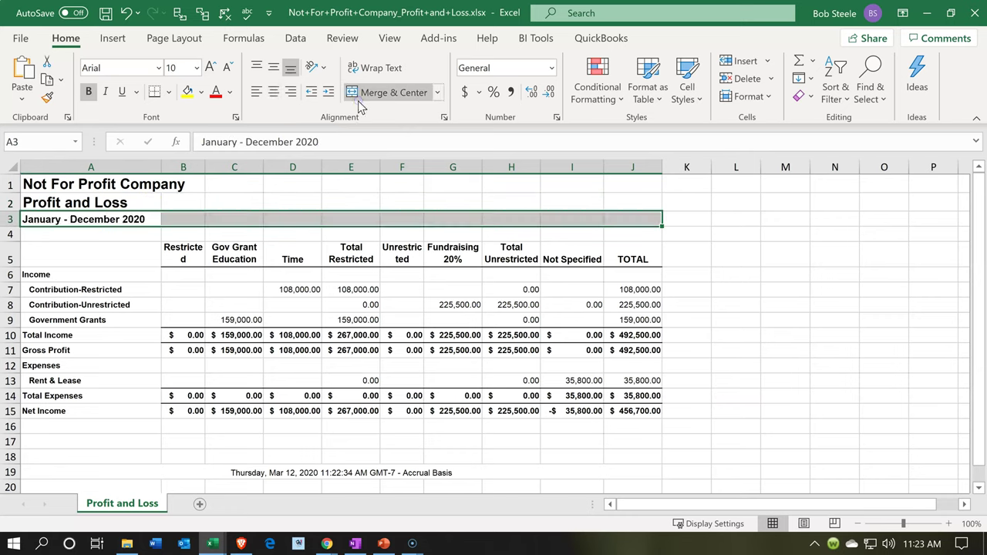
pyautogui.click(300, 237)
pyautogui.click(363, 289)
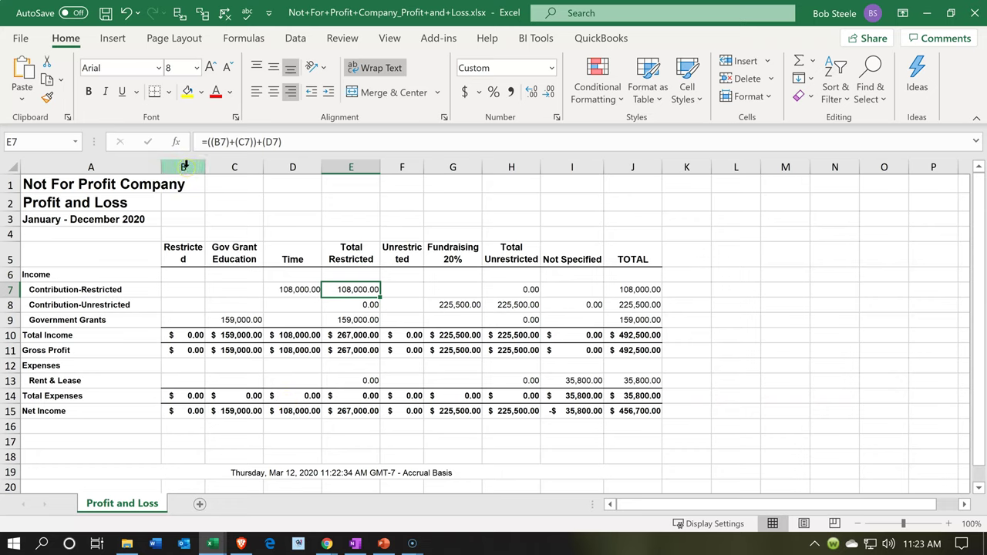
# Hide class columns B through D and the Unrestricted and Fundraising 20% columns F:G.
pyautogui.moveTo(184, 165); pyautogui.dragTo(278, 180)
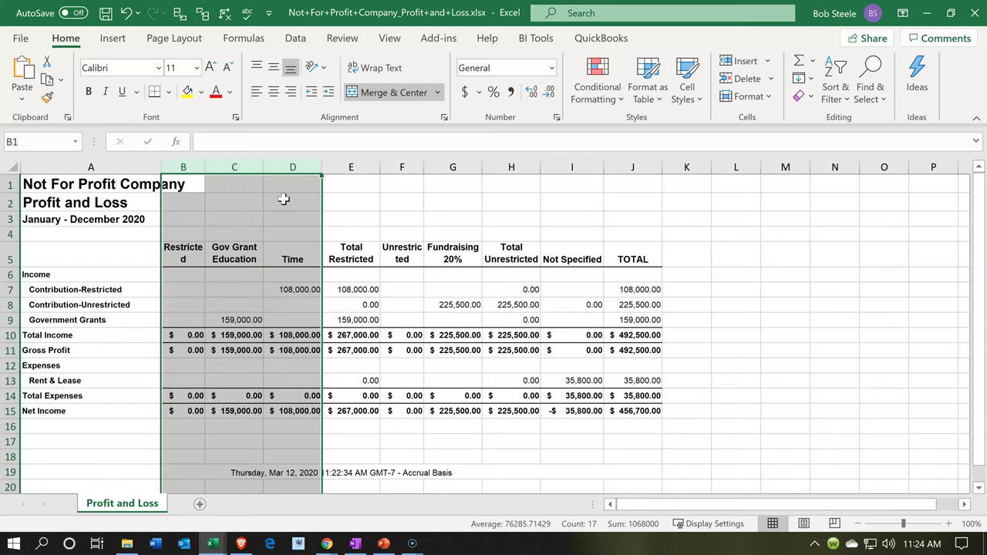
pyautogui.rightClick(284, 199)
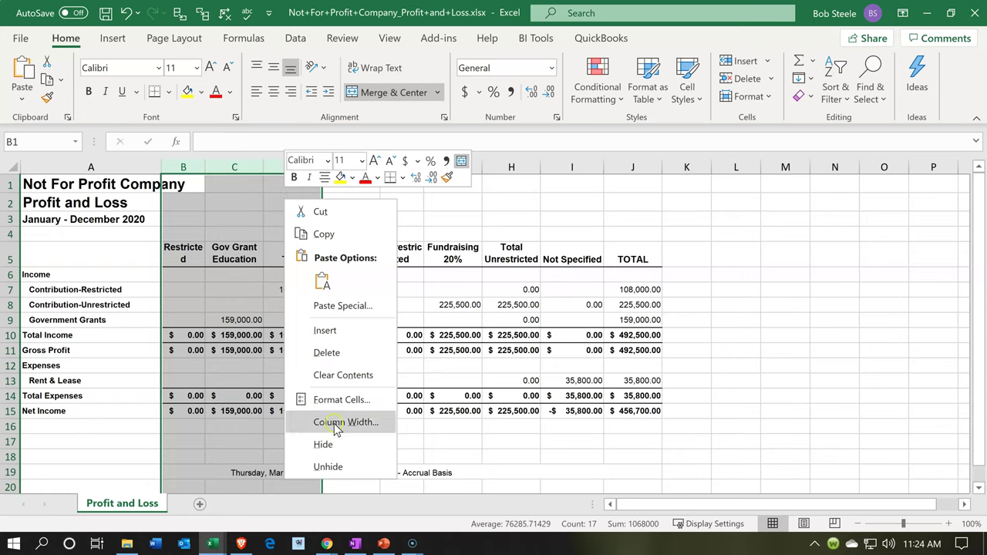
pyautogui.click(339, 465)
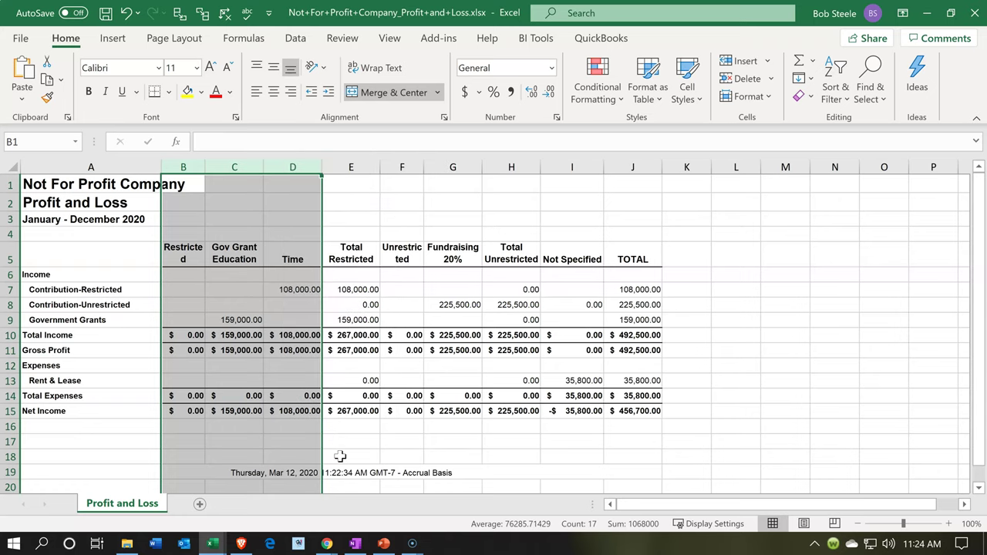
pyautogui.rightClick(274, 289)
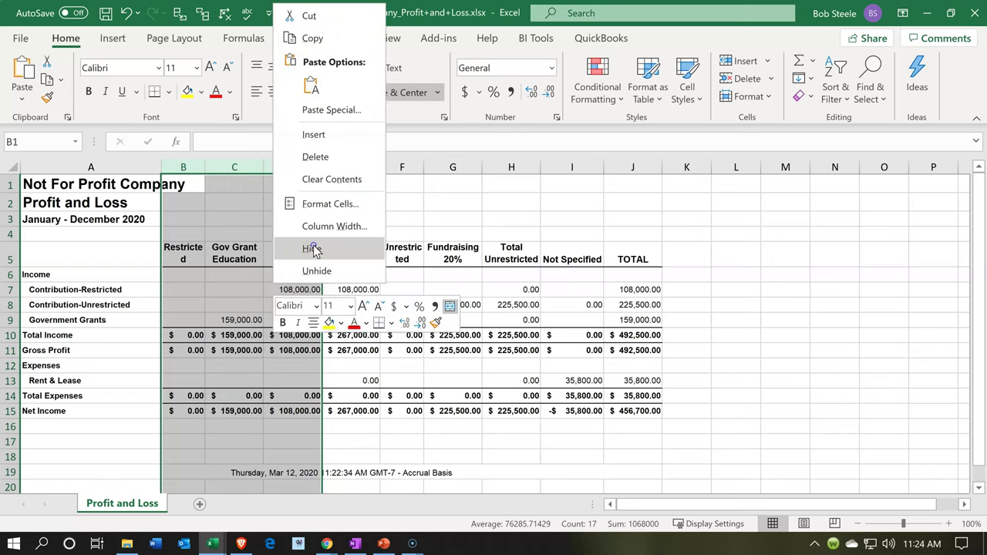
pyautogui.click(313, 247)
pyautogui.click(242, 395)
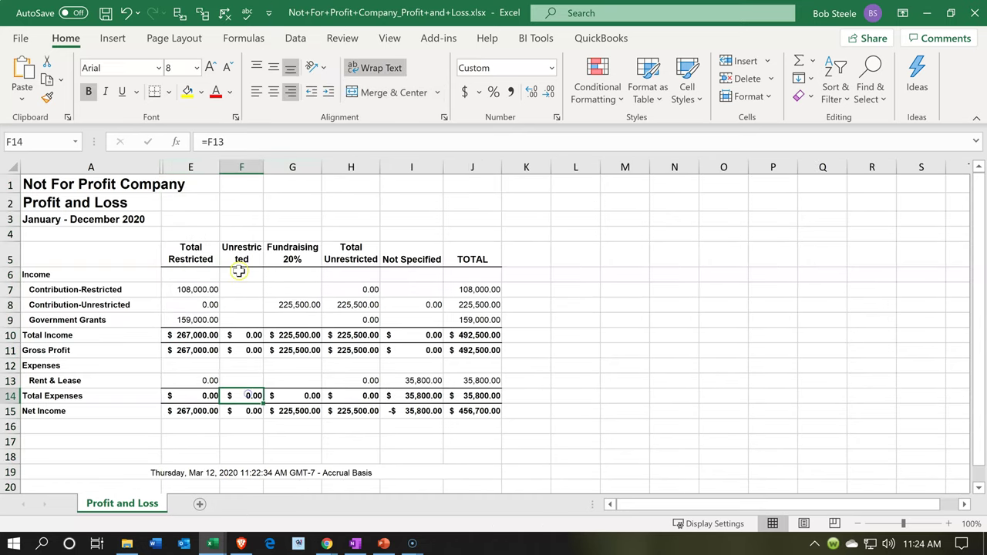
pyautogui.click(243, 167)
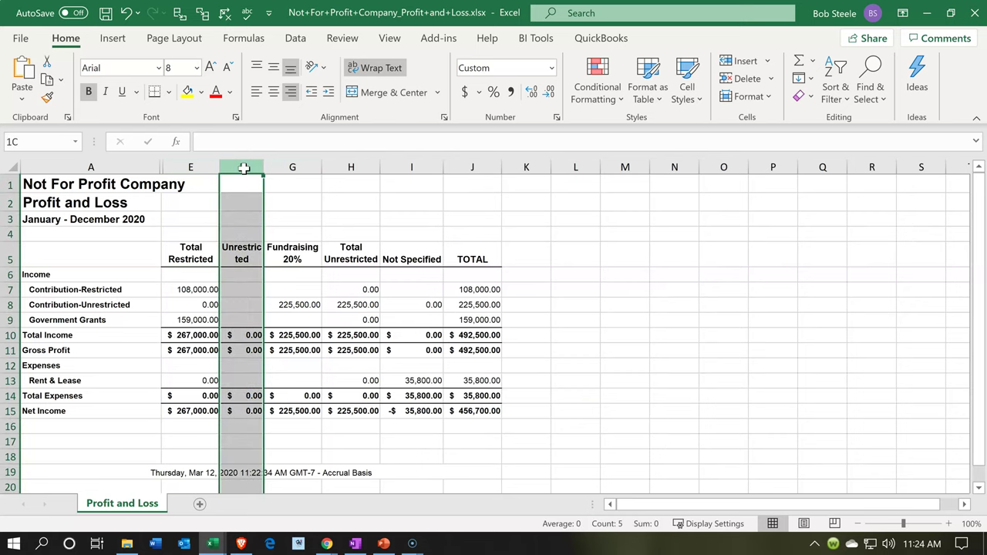
pyautogui.moveTo(243, 168); pyautogui.dragTo(270, 174)
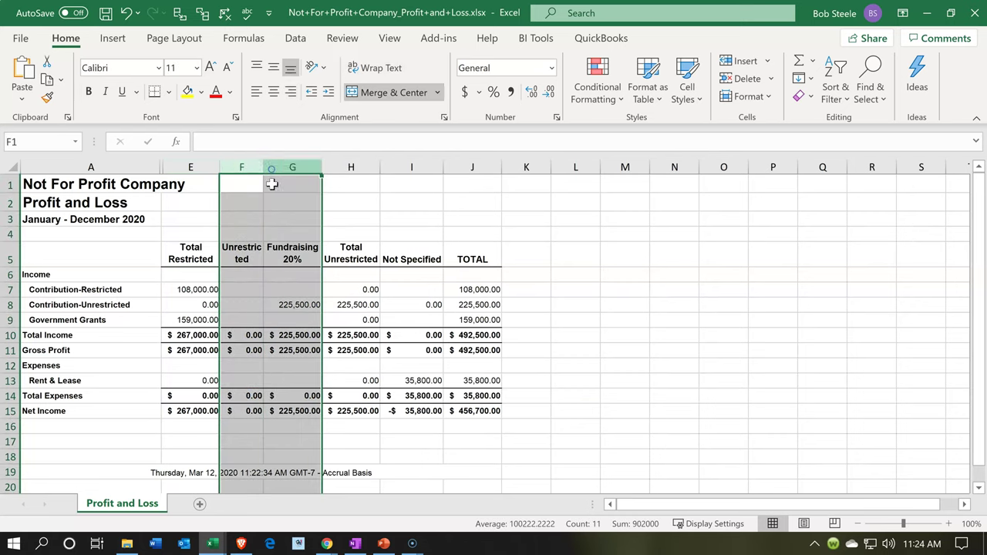
pyautogui.rightClick(235, 219)
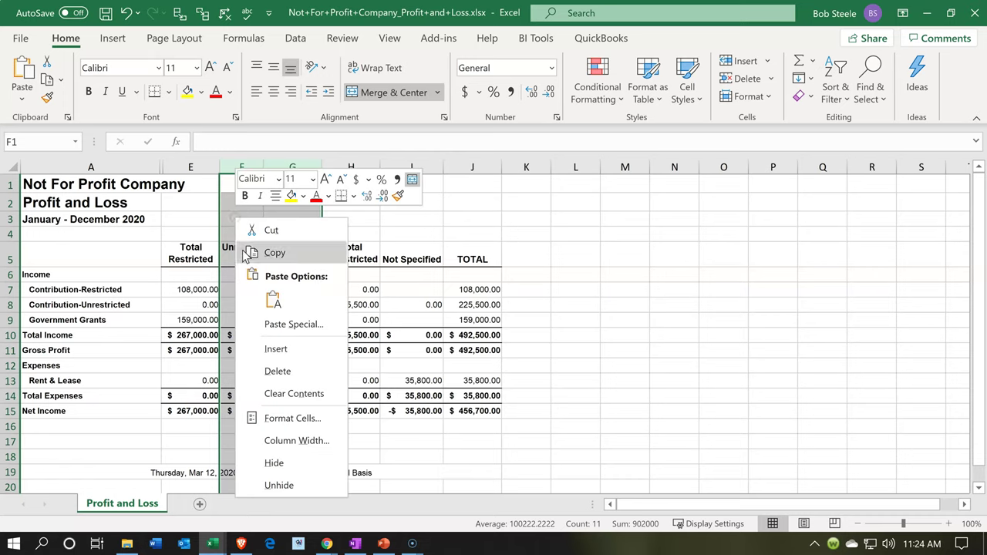
pyautogui.click(254, 455)
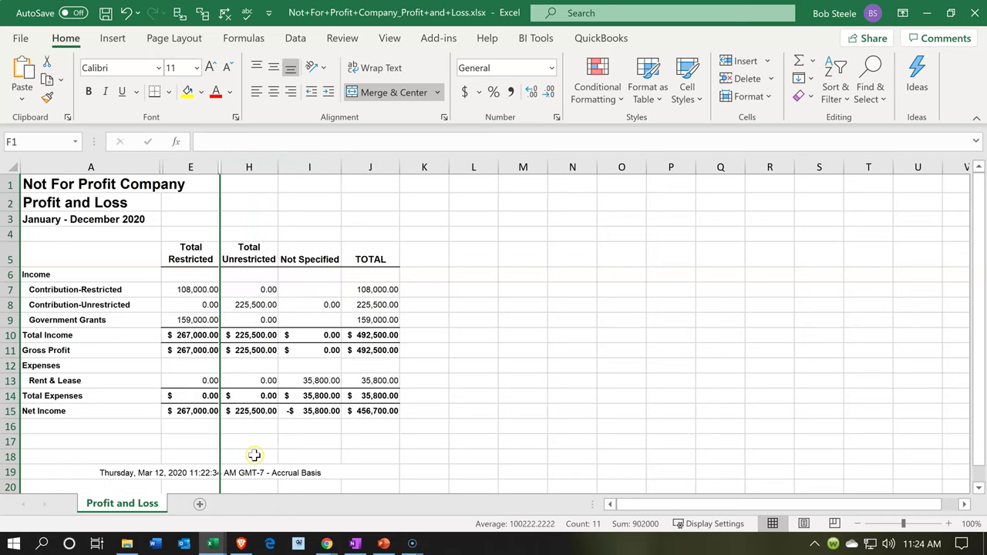
pyautogui.click(248, 259)
# Hide the Not Specified column I, leaving Total Restricted, Total Unrestricted and TOTAL.
pyautogui.press('Left')
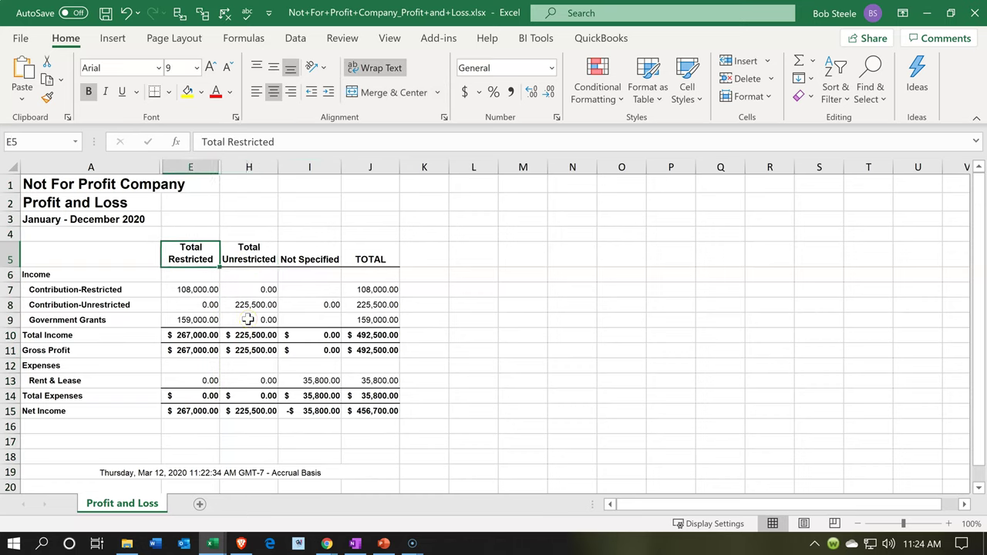
pyautogui.press('Right')
pyautogui.press('Right')
pyautogui.press('Down')
pyautogui.press('Down')
pyautogui.press('Down')
pyautogui.press('Down')
pyautogui.press('Down')
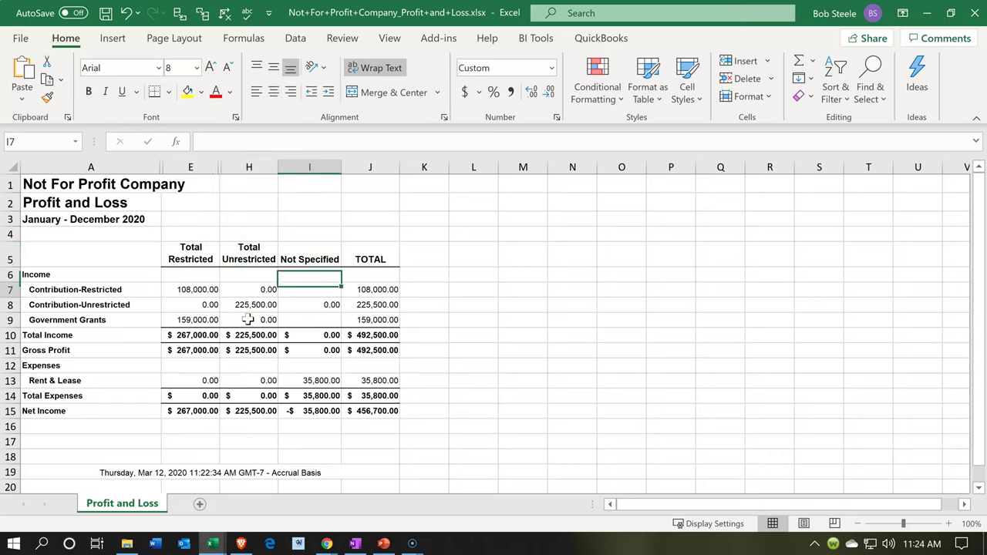
pyautogui.press('Down')
pyautogui.press('Down')
pyautogui.press('Down')
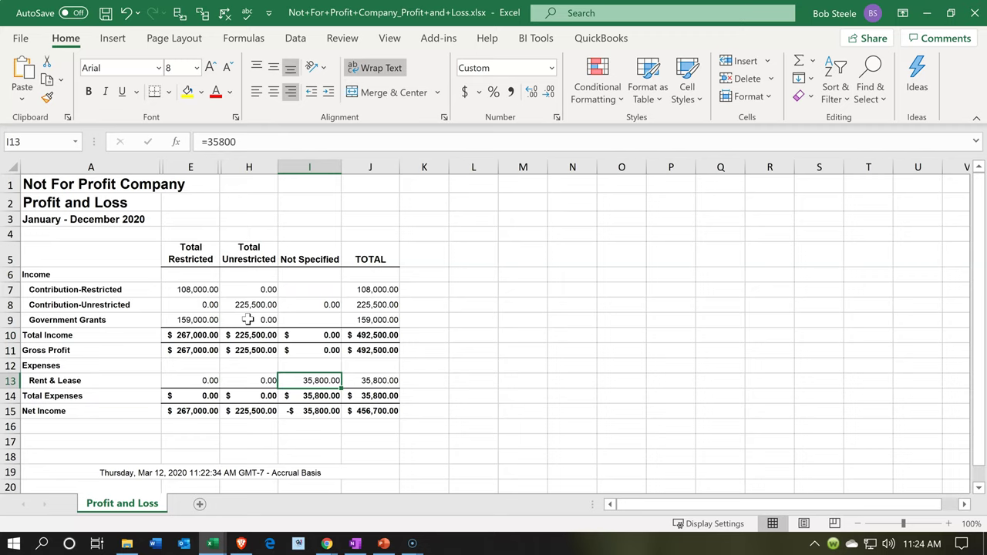
pyautogui.click(323, 167)
pyautogui.rightClick(311, 197)
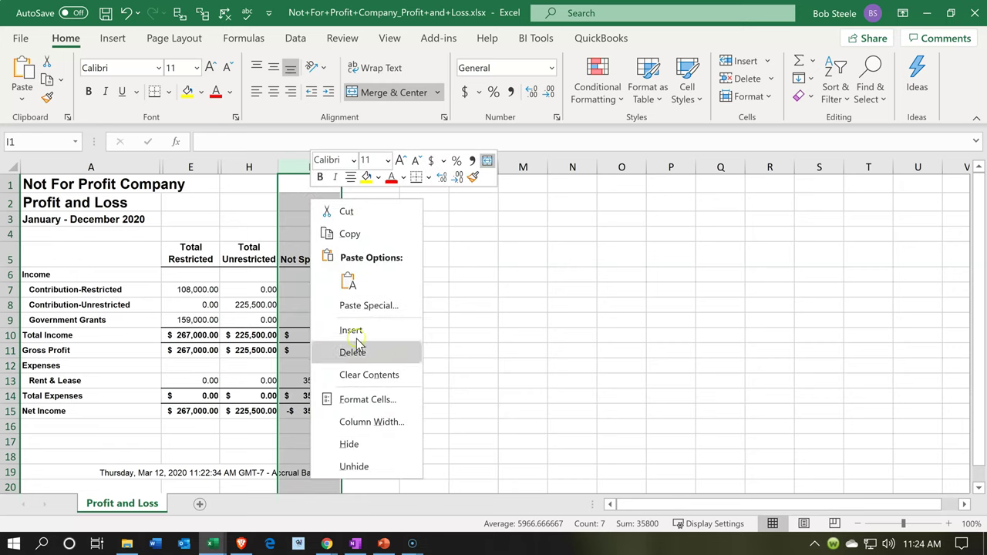
pyautogui.click(362, 444)
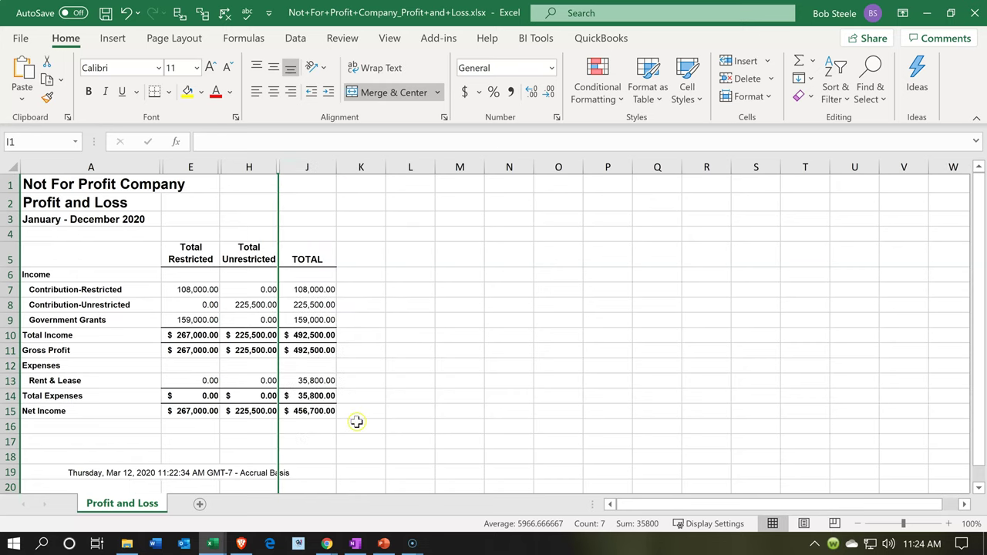
pyautogui.click(194, 249)
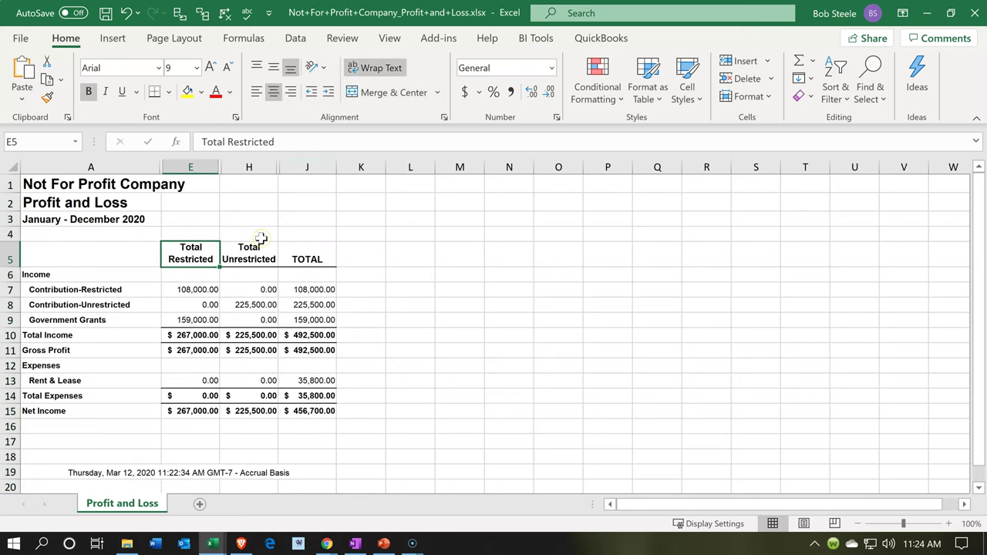
# Center the company name in row 1 across A1:J1 using Center Across Selection.
pyautogui.press('Right')
pyautogui.press('Right')
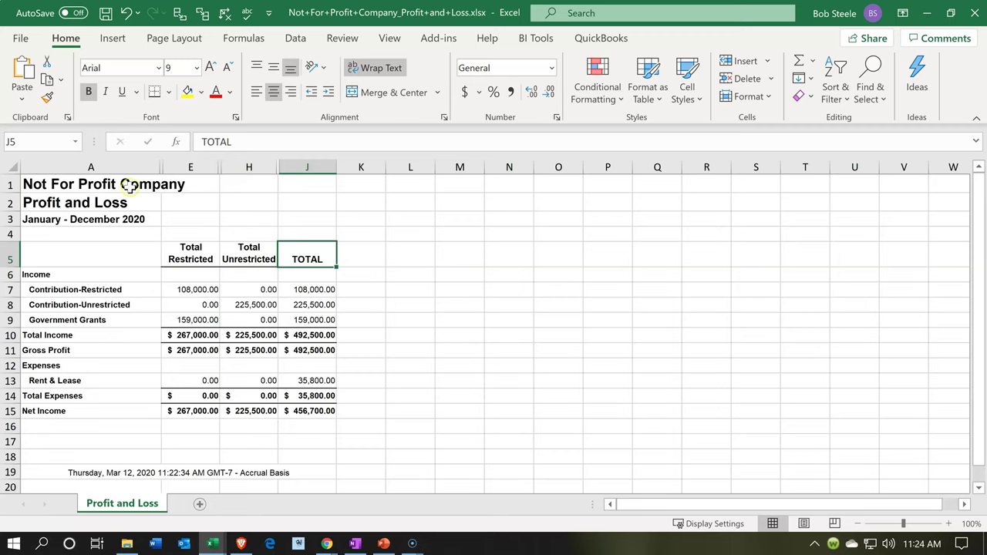
pyautogui.moveTo(128, 188); pyautogui.dragTo(302, 171)
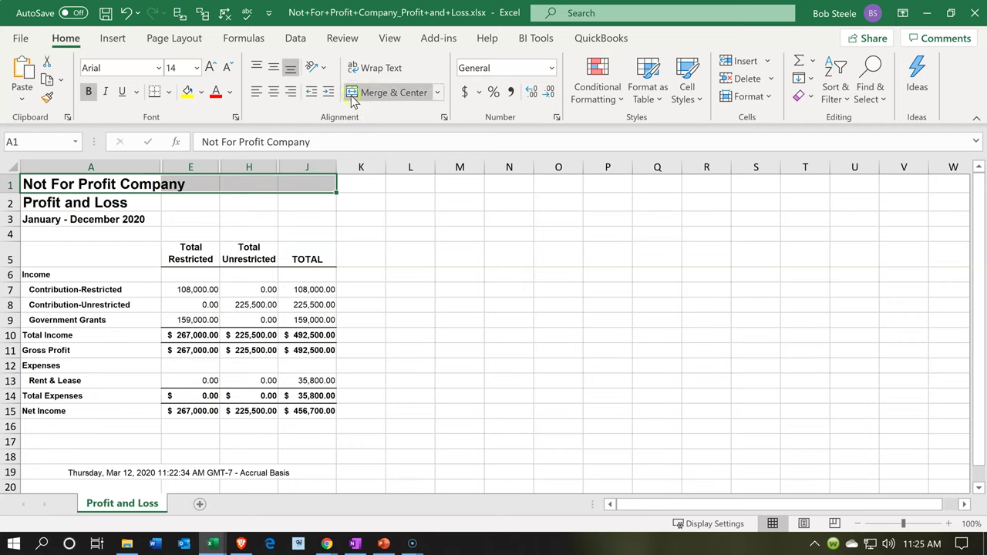
pyautogui.rightClick(105, 183)
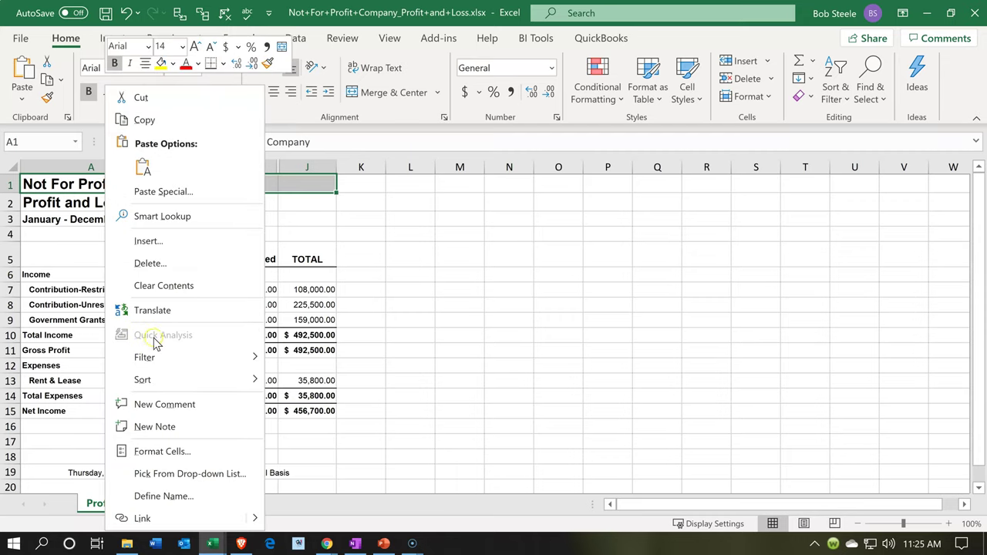
pyautogui.click(158, 452)
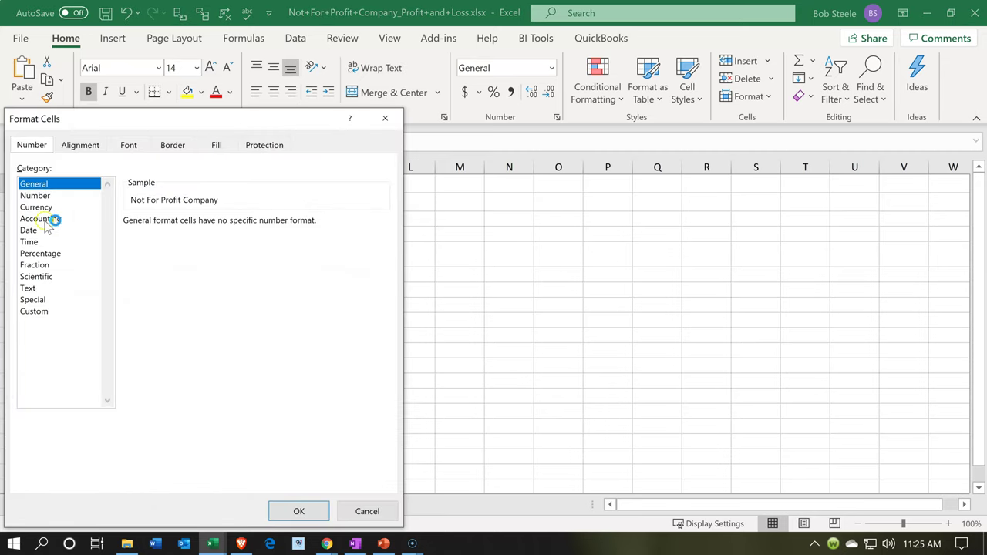
pyautogui.click(93, 146)
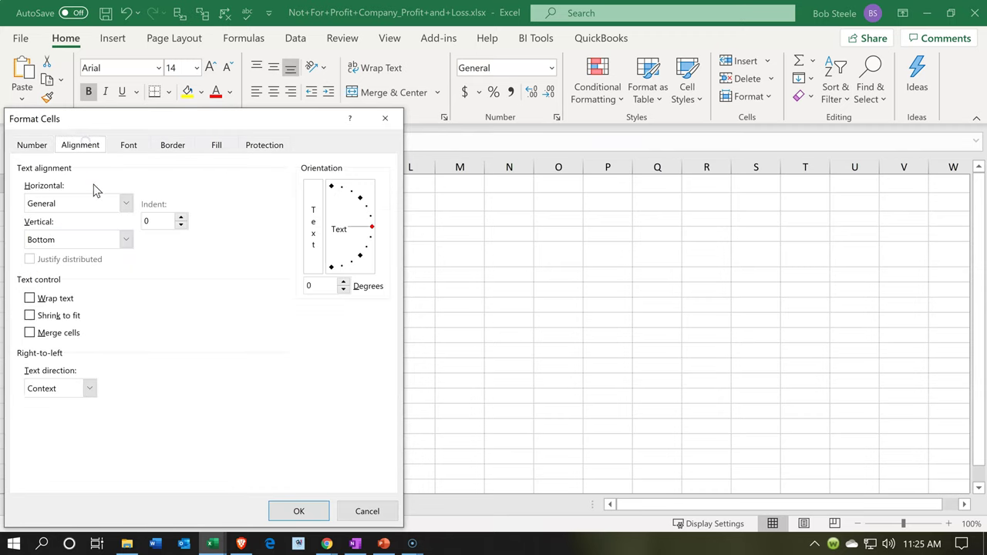
pyautogui.click(126, 203)
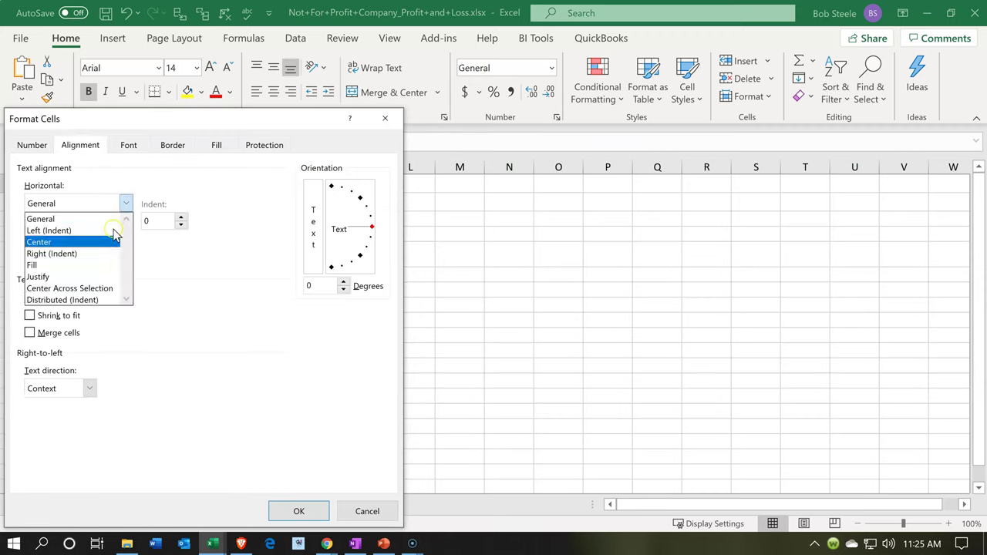
pyautogui.click(101, 288)
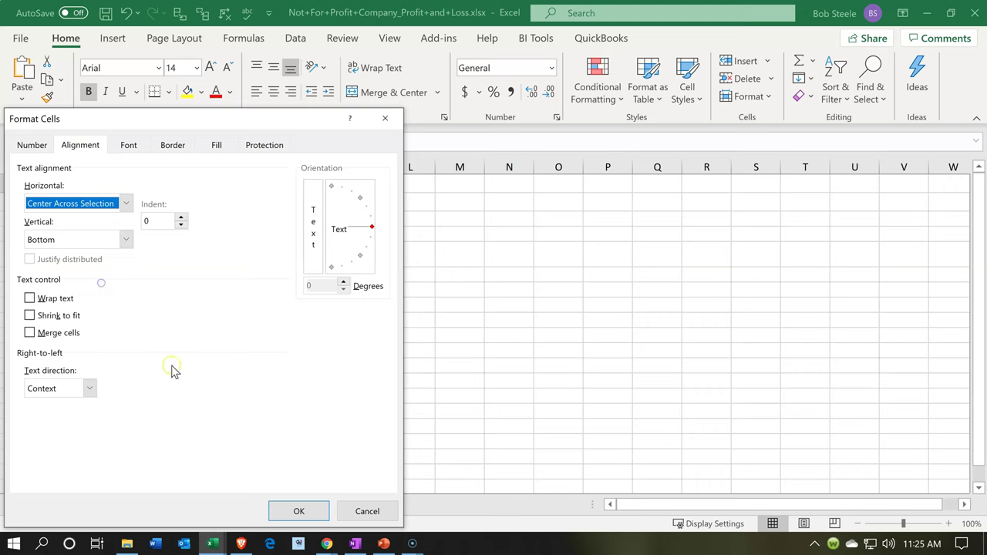
pyautogui.click(283, 511)
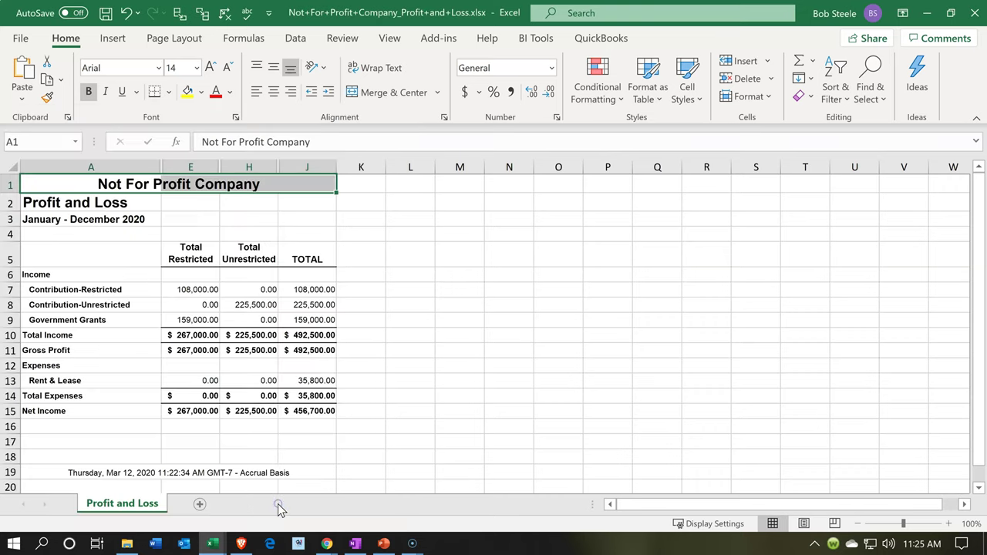
pyautogui.click(230, 333)
pyautogui.click(205, 221)
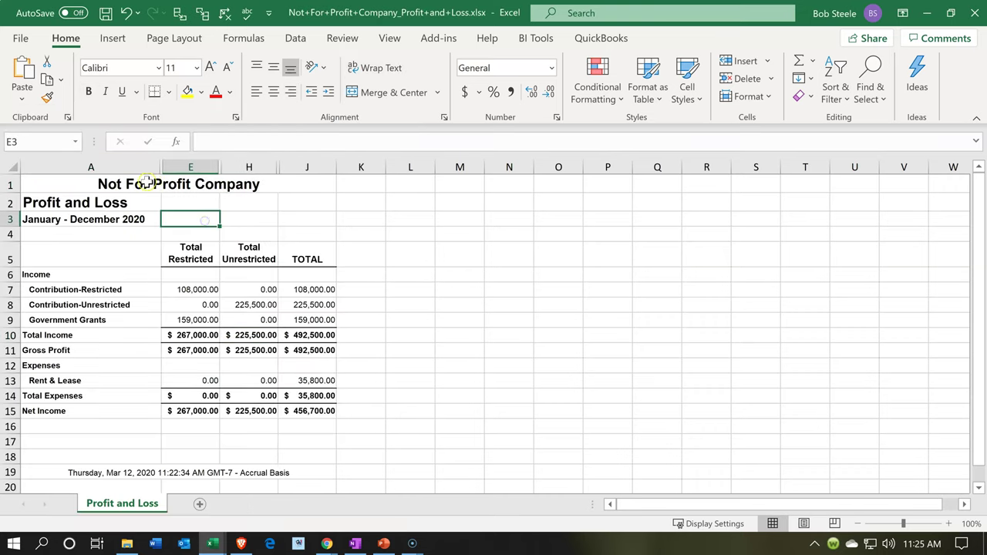
# Confirm the title still sits in A1, then close the P&L workbook at the save prompt.
pyautogui.click(145, 183)
pyautogui.press('Right')
pyautogui.press('Right')
pyautogui.press('Right')
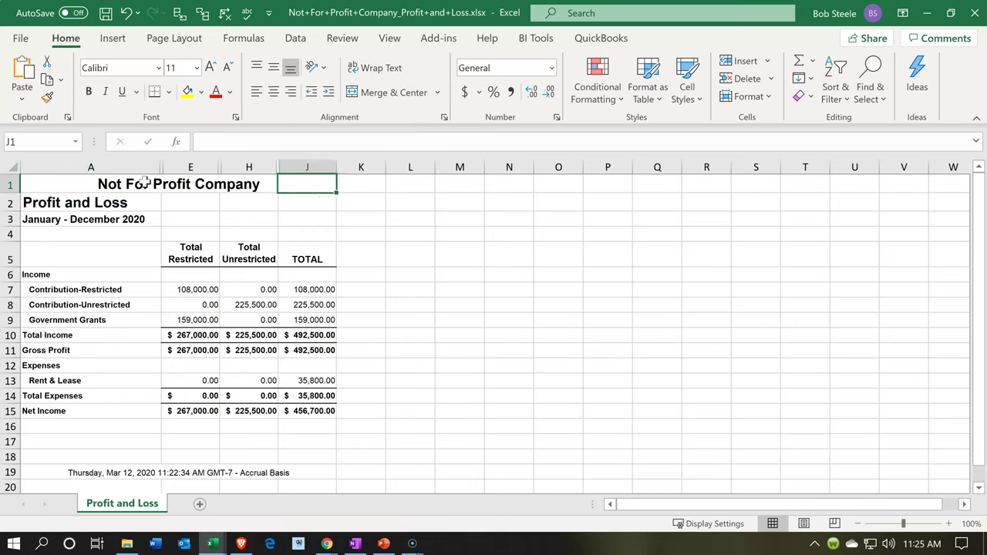
pyautogui.click(975, 13)
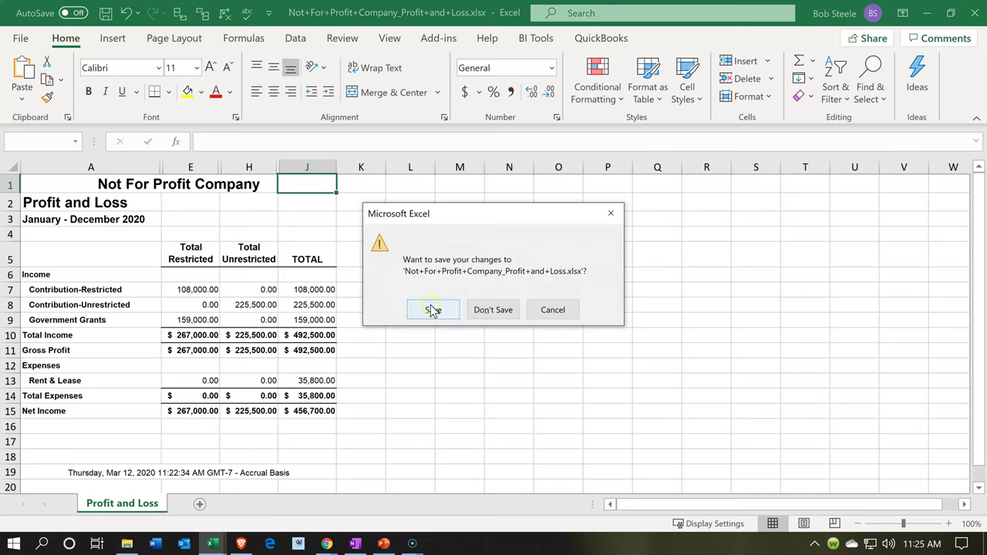
pyautogui.click(480, 310)
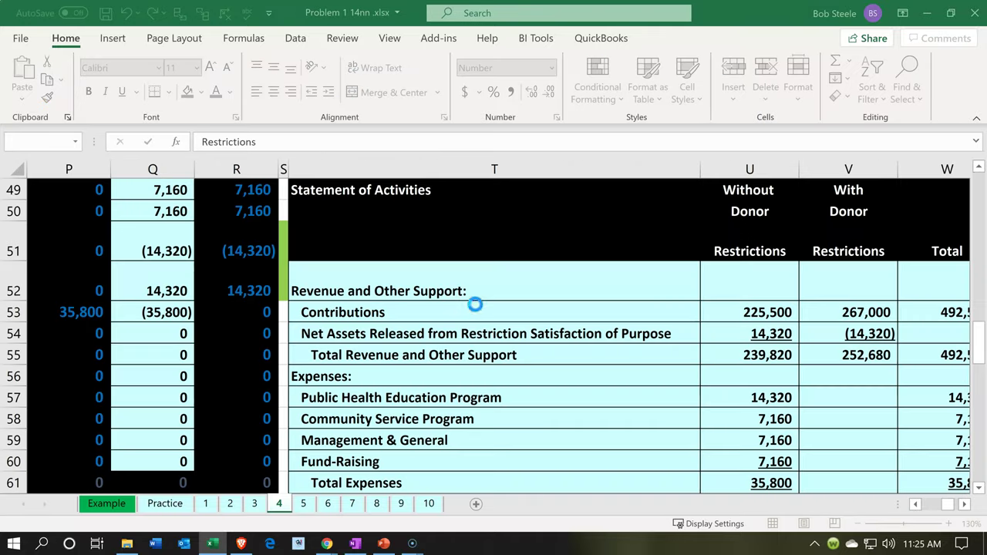
# Return to the QuickBooks January–December 2020 class-split P&L, showing Contribution-Restricted 108,000.00.
pyautogui.click(216, 545)
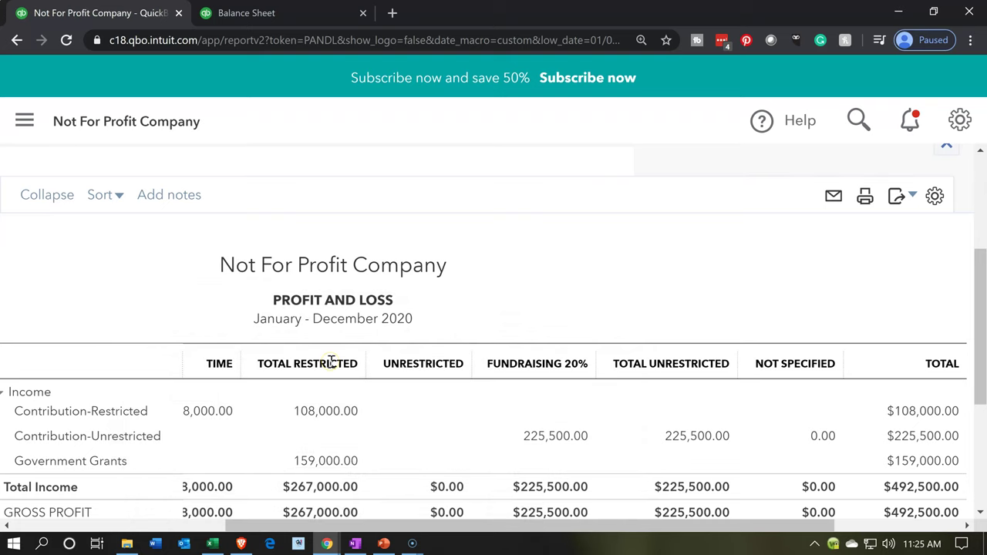
pyautogui.scroll(-1, 332, 363)
pyautogui.scroll(-3, 332, 367)
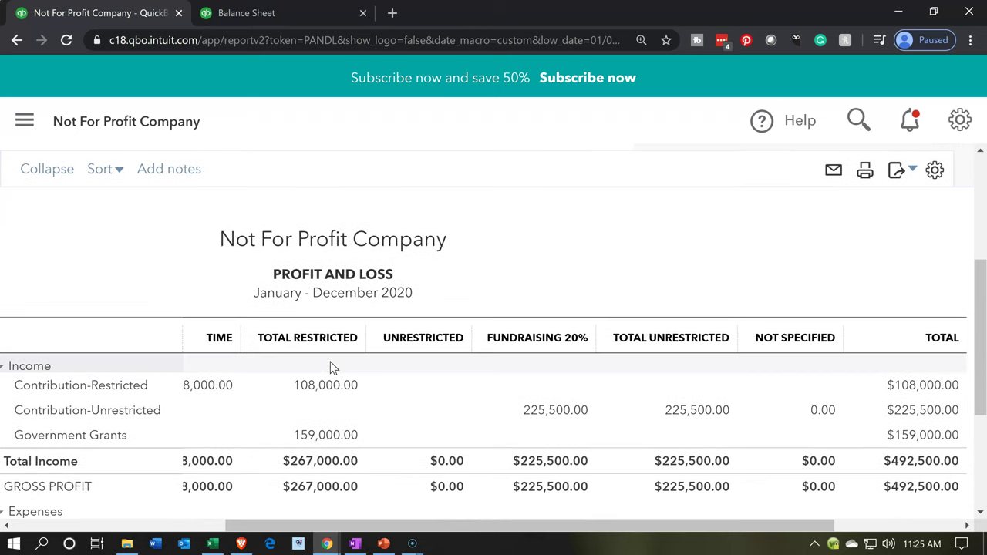
pyautogui.scroll(-1, 332, 369)
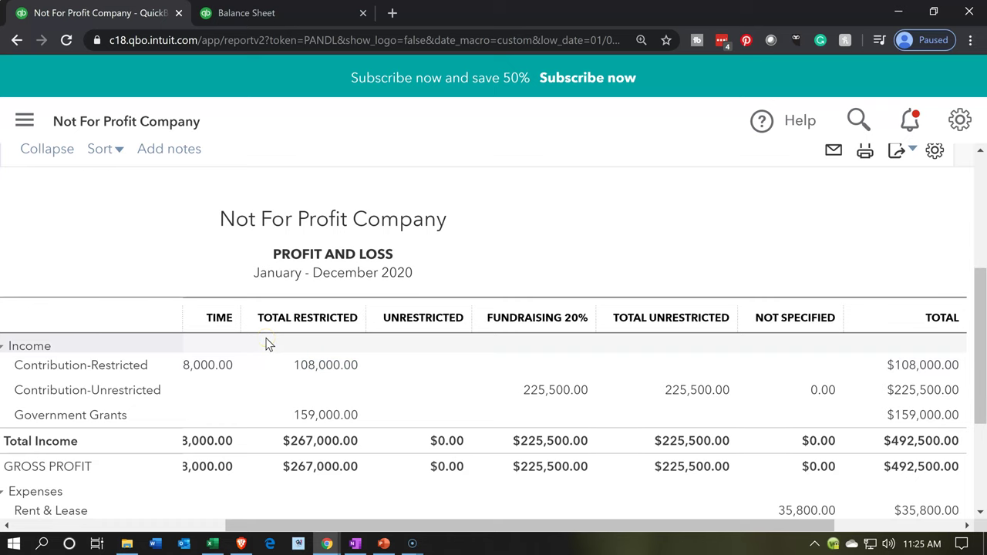
pyautogui.scroll(-5, 266, 344)
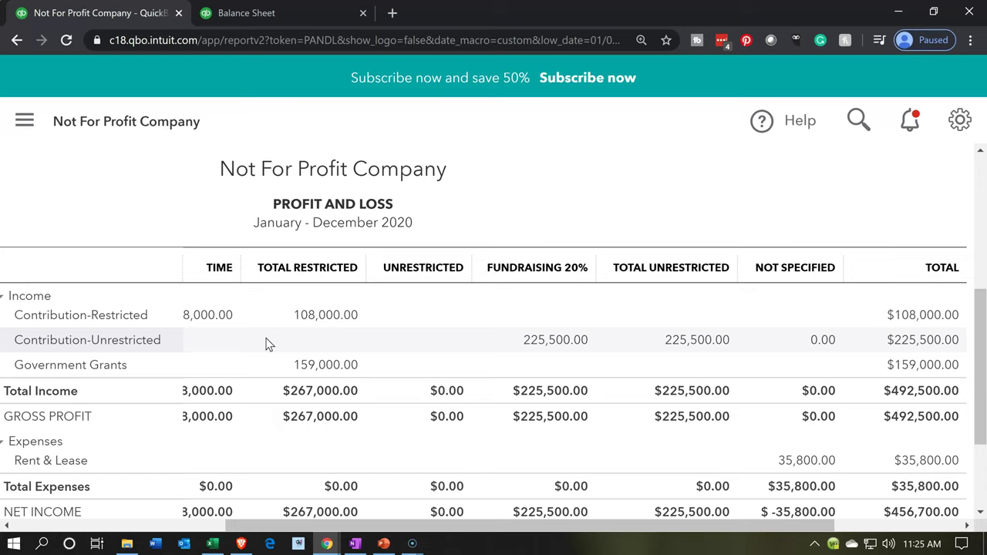
pyautogui.click(276, 299)
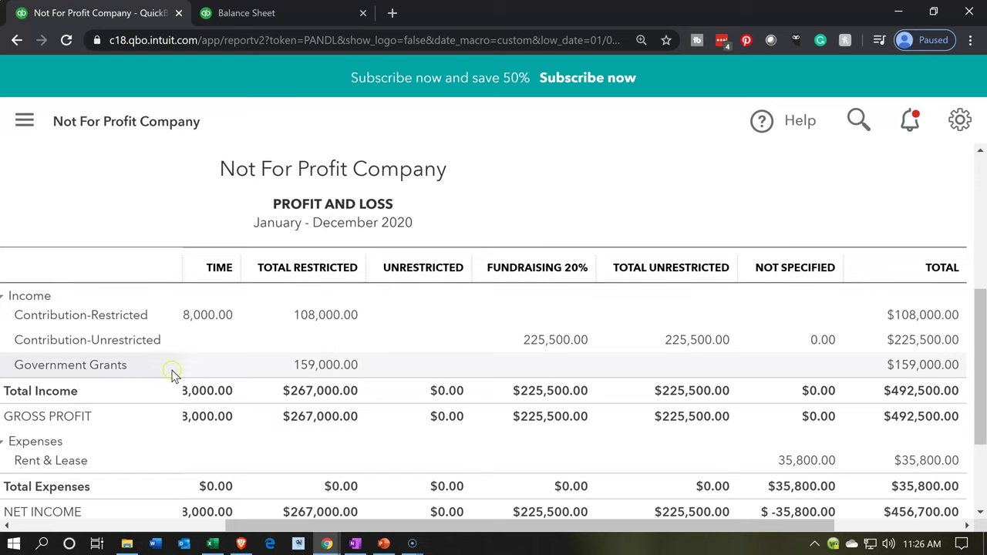
pyautogui.click(327, 317)
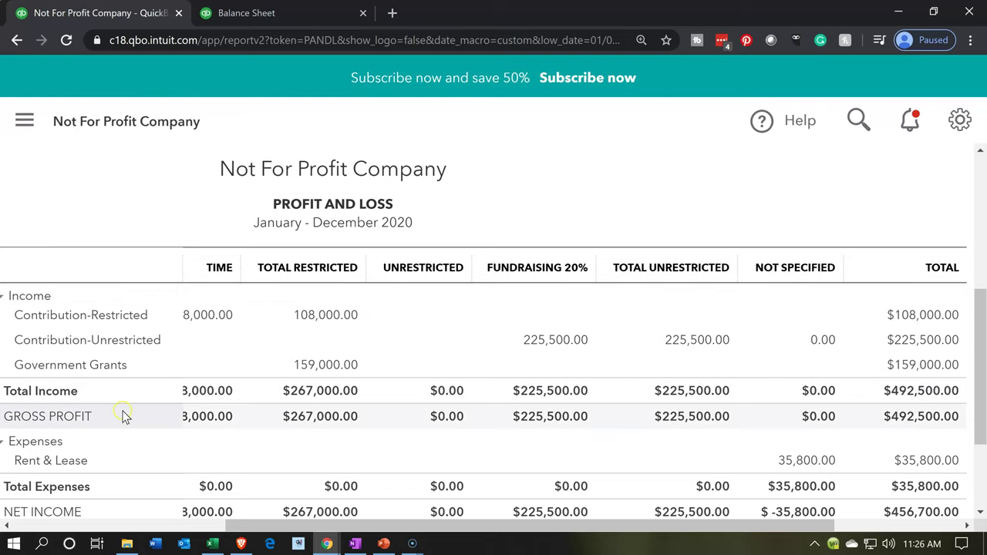
pyautogui.scroll(1, 123, 415)
pyautogui.scroll(3, 106, 392)
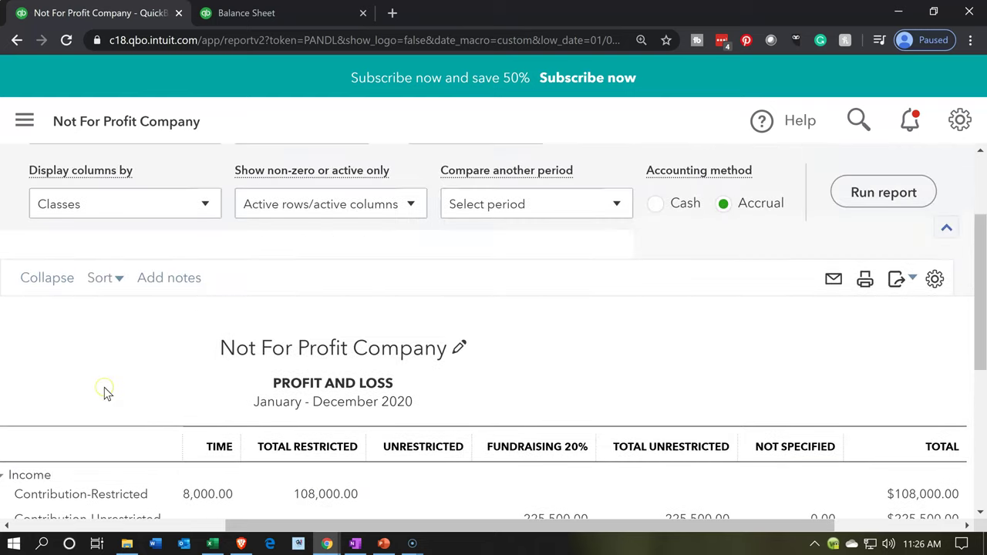
# Rerun the P&L with Customers columns, review the Donor and Government Grant totals, then open Customize.
pyautogui.scroll(1, 104, 388)
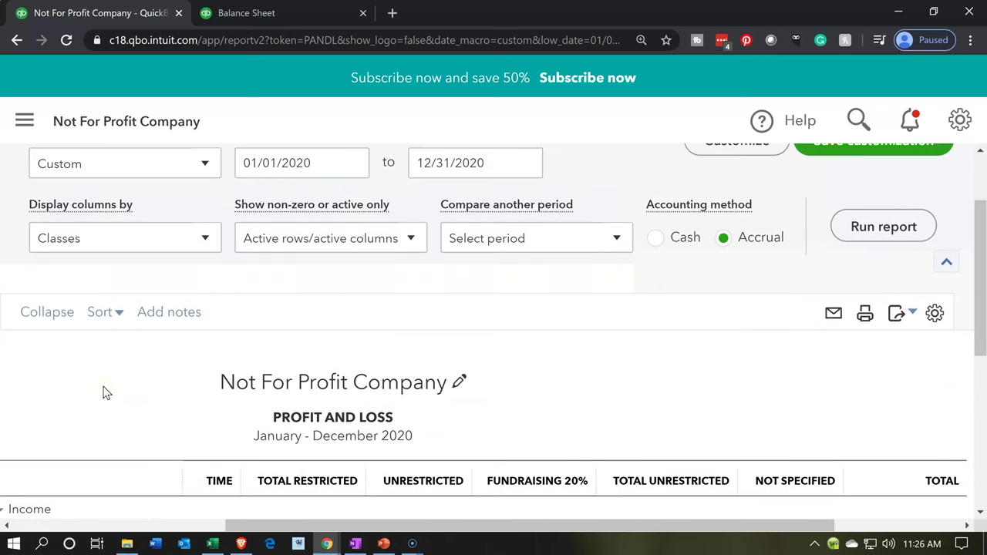
pyautogui.click(210, 256)
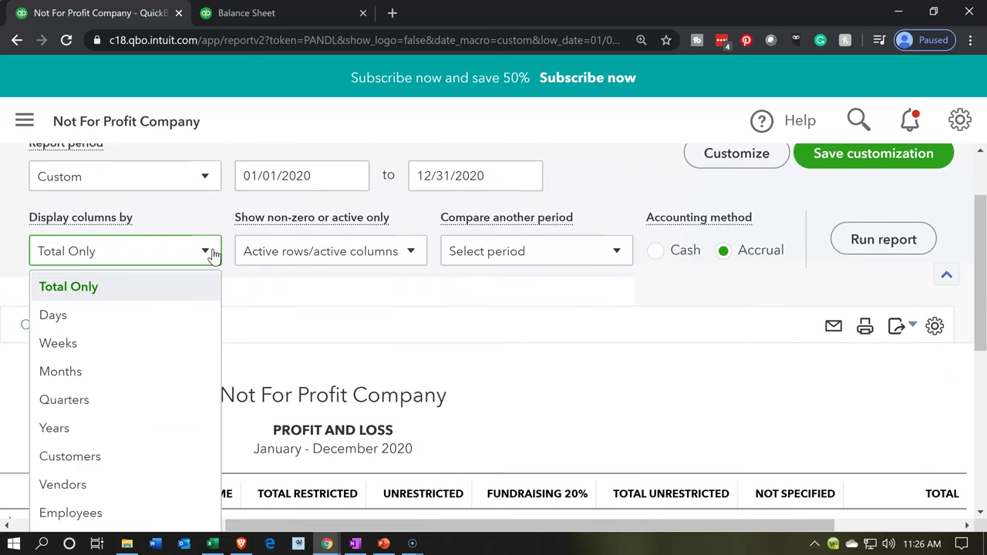
pyautogui.click(145, 459)
pyautogui.click(867, 252)
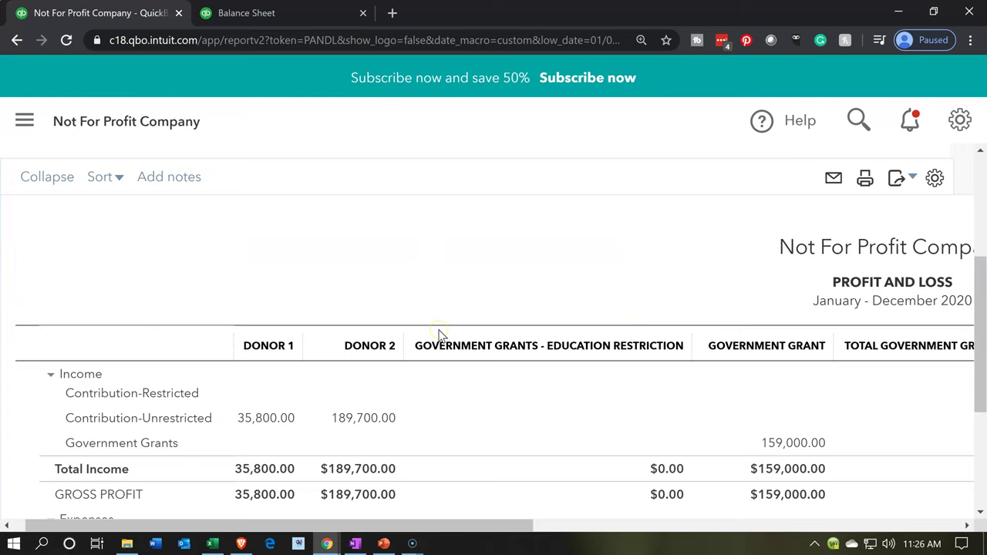
pyautogui.scroll(-1, 440, 334)
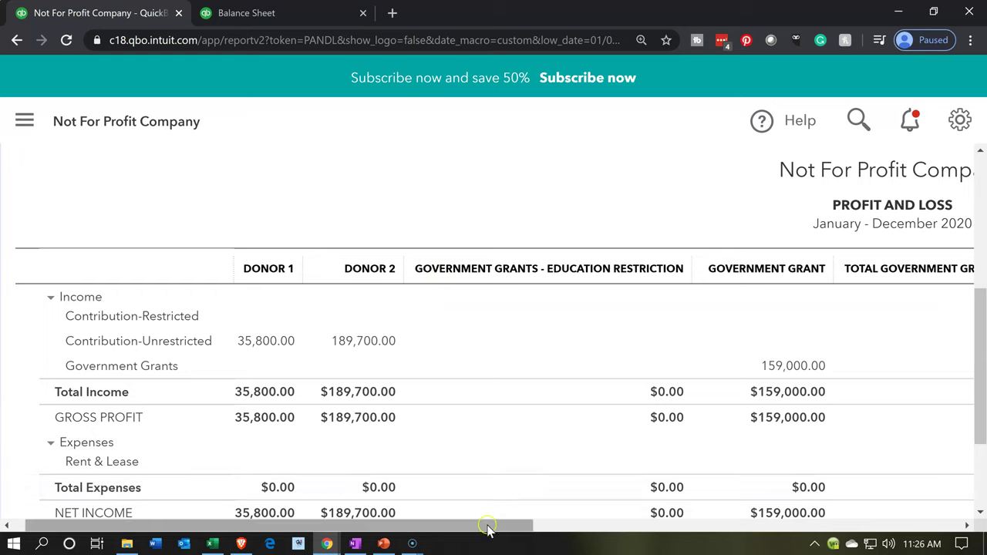
pyautogui.moveTo(498, 529); pyautogui.dragTo(571, 532)
pyautogui.scroll(-3, 360, 408)
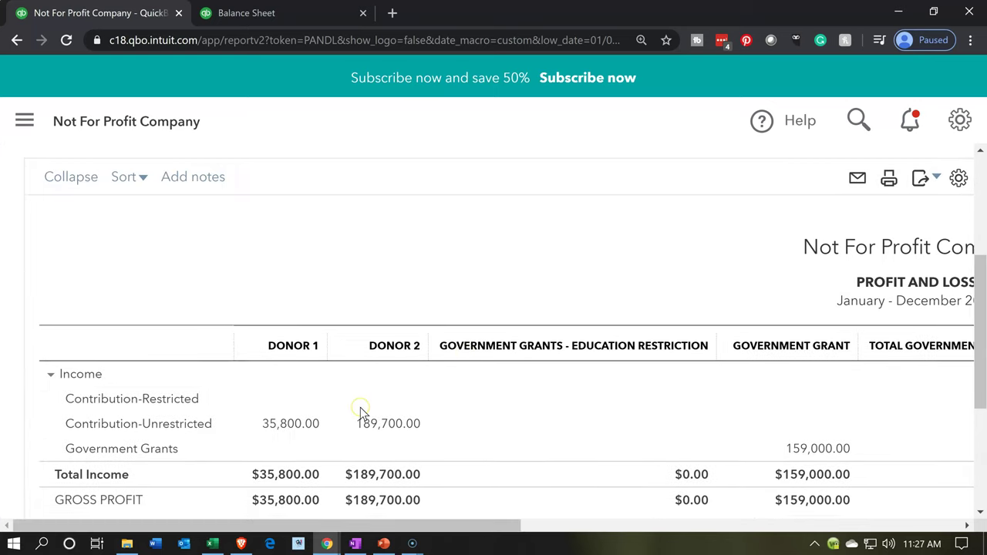
pyautogui.scroll(3, 360, 409)
pyautogui.click(733, 254)
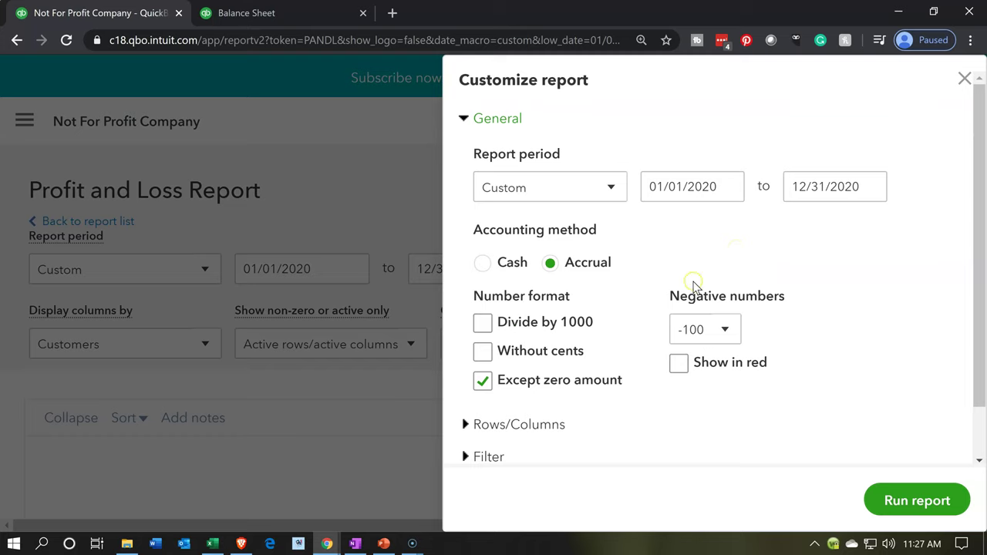
# Show amounts without cents and remove the Distribution Account filter.
pyautogui.scroll(-1, 645, 287)
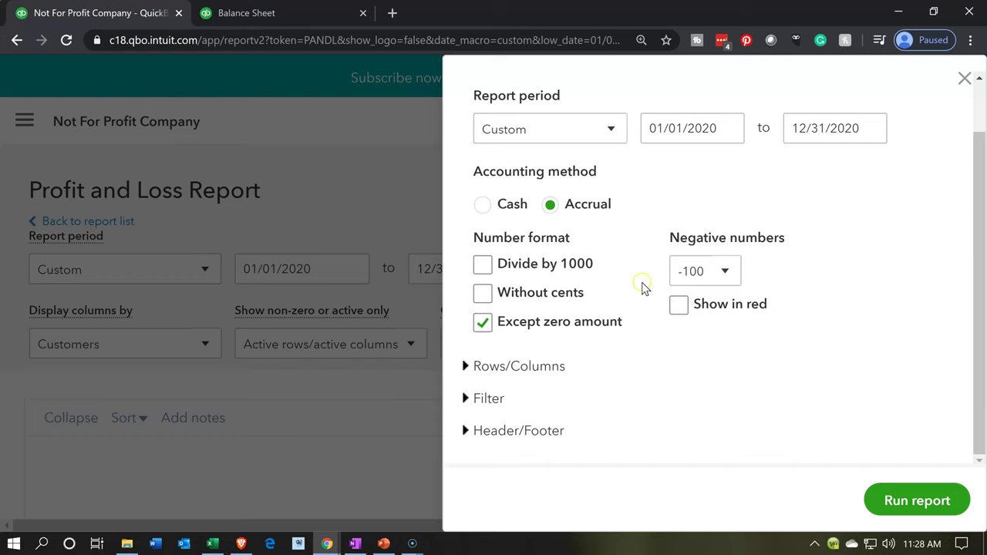
pyautogui.click(642, 287)
pyautogui.click(487, 402)
pyautogui.scroll(-3, 487, 407)
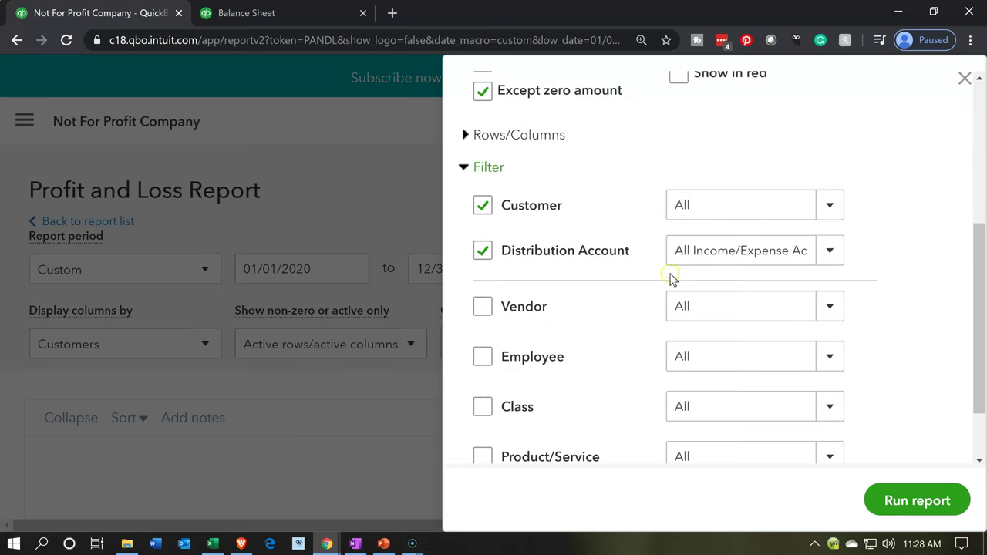
pyautogui.click(484, 250)
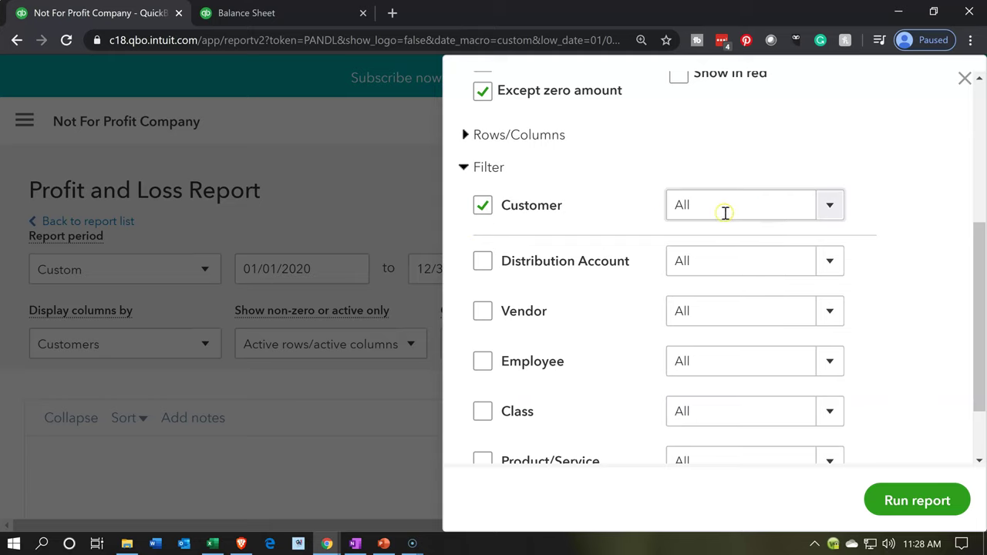
# Tick Government Grants - Education Restriction and its two sub-customers in the Customer filter.
pyautogui.click(835, 209)
pyautogui.scroll(-2, 690, 305)
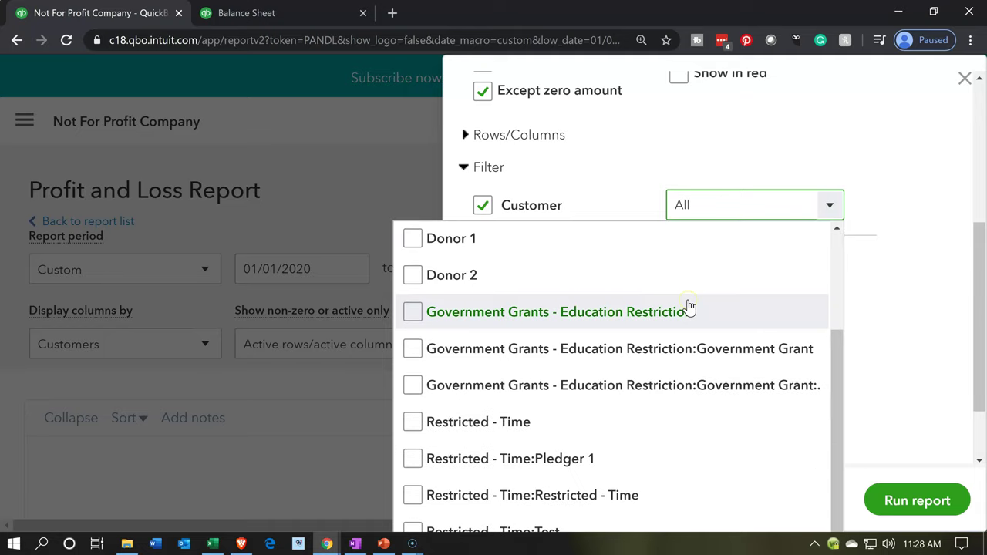
pyautogui.scroll(1, 689, 307)
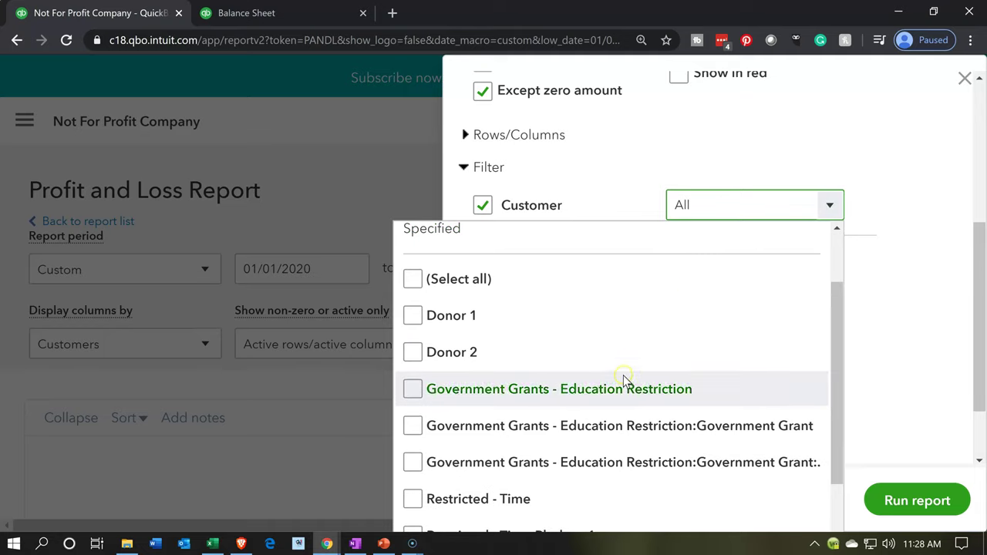
pyautogui.click(414, 390)
pyautogui.click(413, 426)
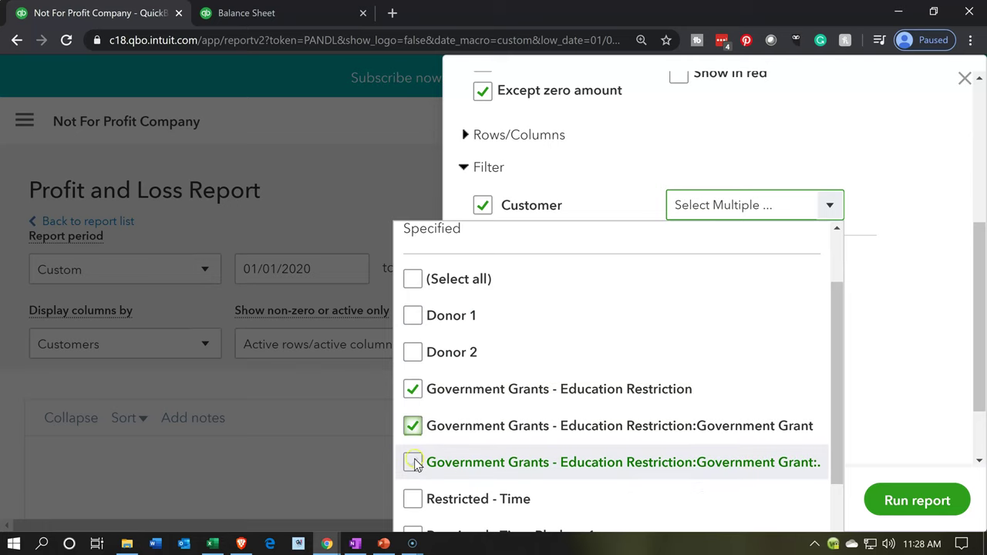
pyautogui.click(413, 463)
pyautogui.scroll(-2, 606, 427)
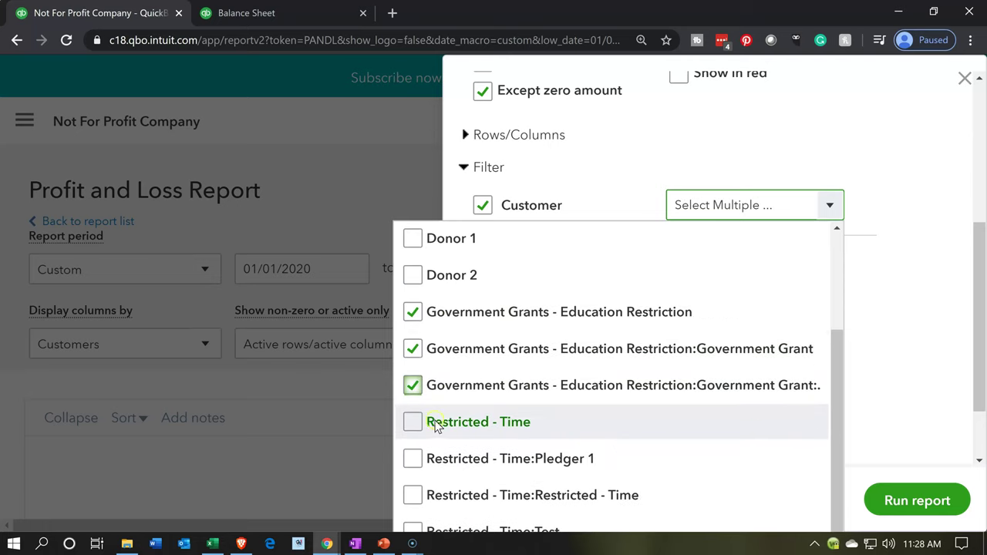
# Add Restricted - Time with its Pledger 1, Restricted - Time and Test sub-customers, then rerun the report.
pyautogui.click(413, 423)
pyautogui.click(413, 459)
pyautogui.click(412, 496)
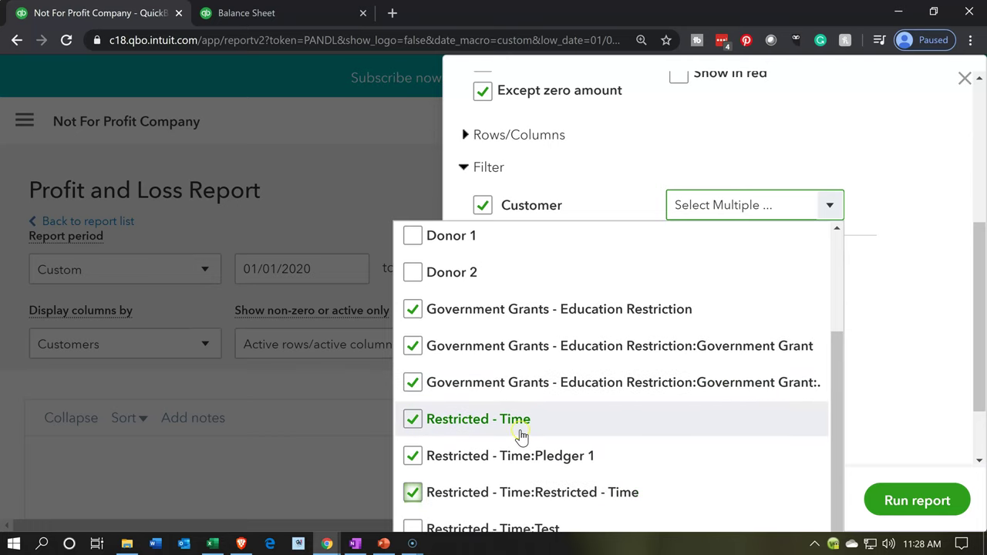
pyautogui.scroll(-1, 872, 307)
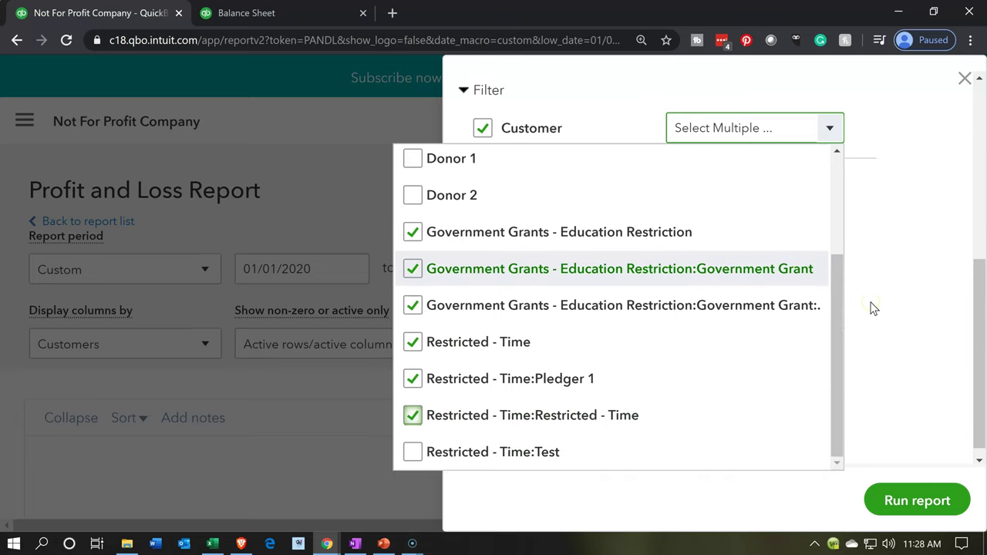
pyautogui.click(413, 453)
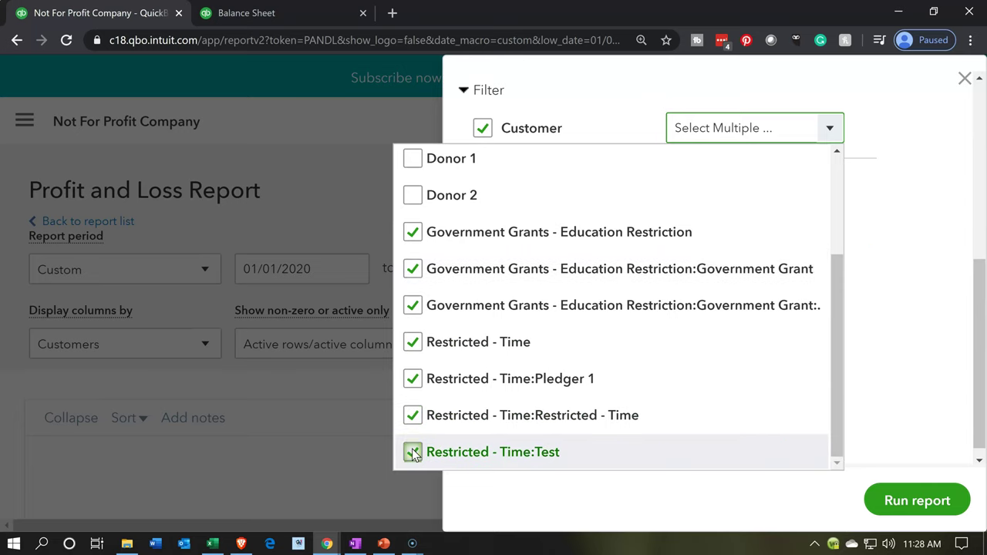
pyautogui.click(887, 390)
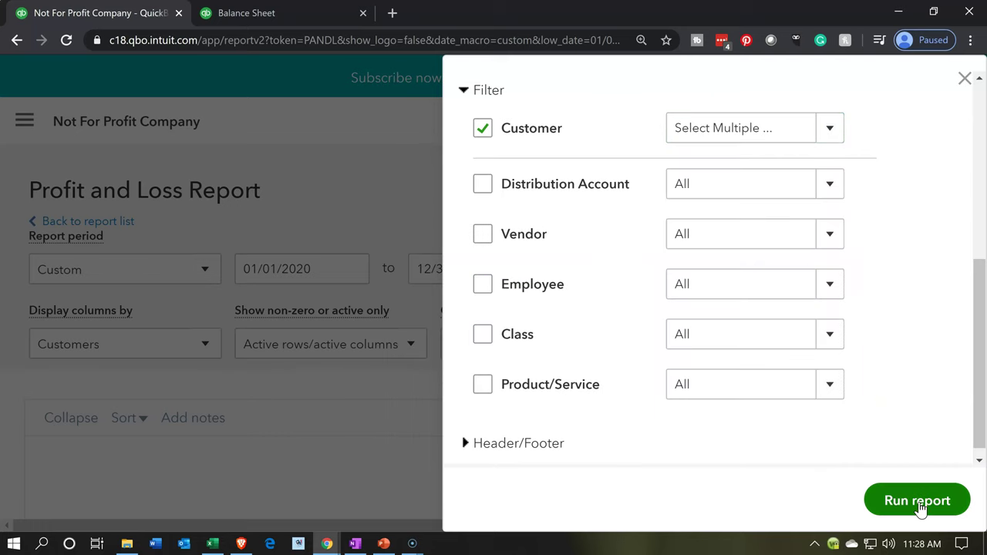
pyautogui.click(917, 501)
pyautogui.scroll(-3, 392, 362)
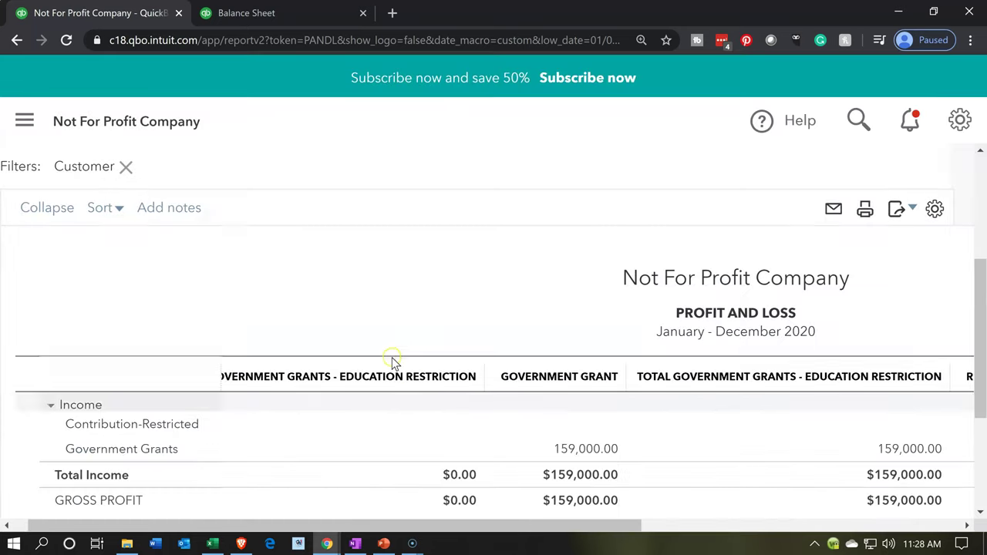
pyautogui.scroll(-2, 391, 359)
pyautogui.scroll(2, 391, 359)
pyautogui.scroll(-1, 391, 358)
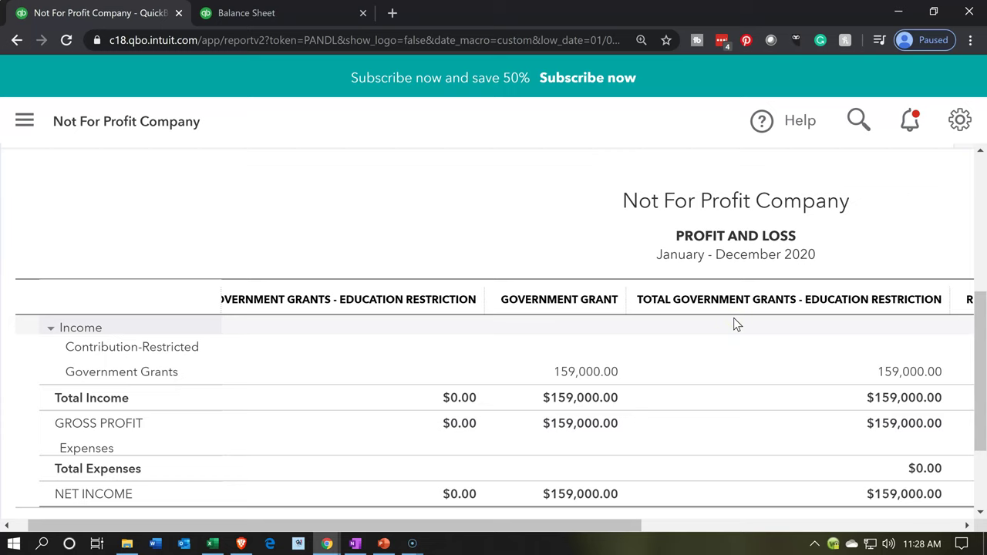
pyautogui.moveTo(610, 527); pyautogui.dragTo(981, 519)
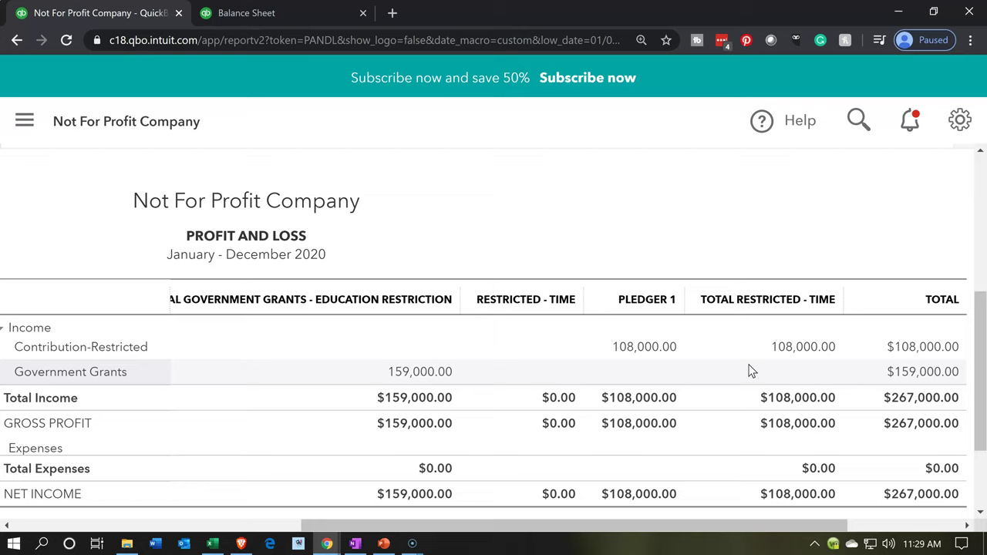
pyautogui.click(714, 374)
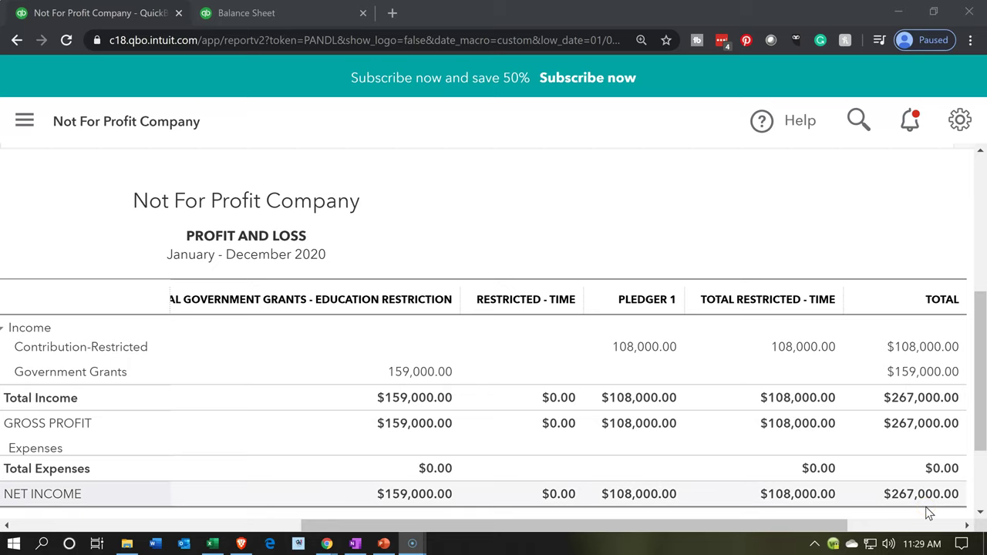
pyautogui.click(159, 41)
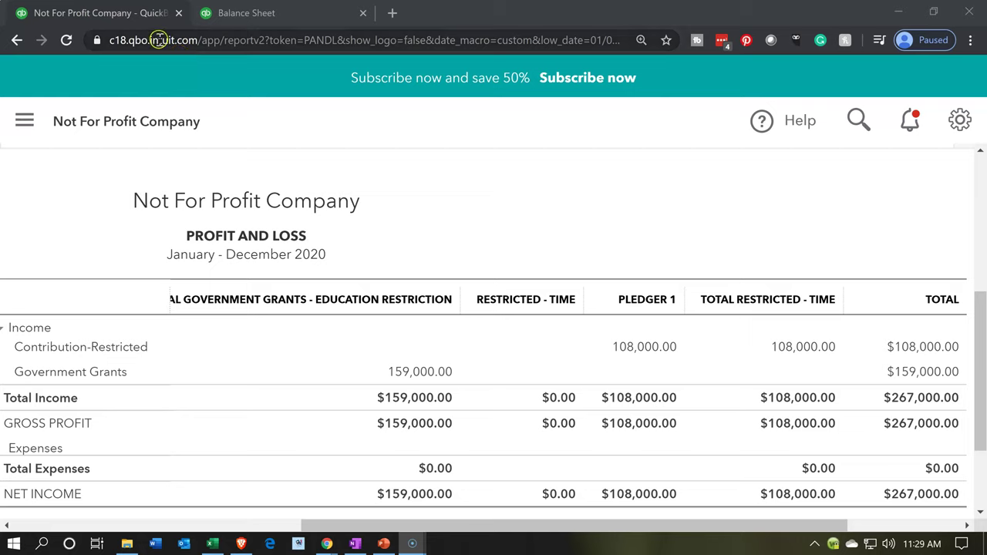
# In the Balance Sheet tab, go to Reports and open the standard Profit and Loss.
pyautogui.click(254, 16)
pyautogui.click(27, 120)
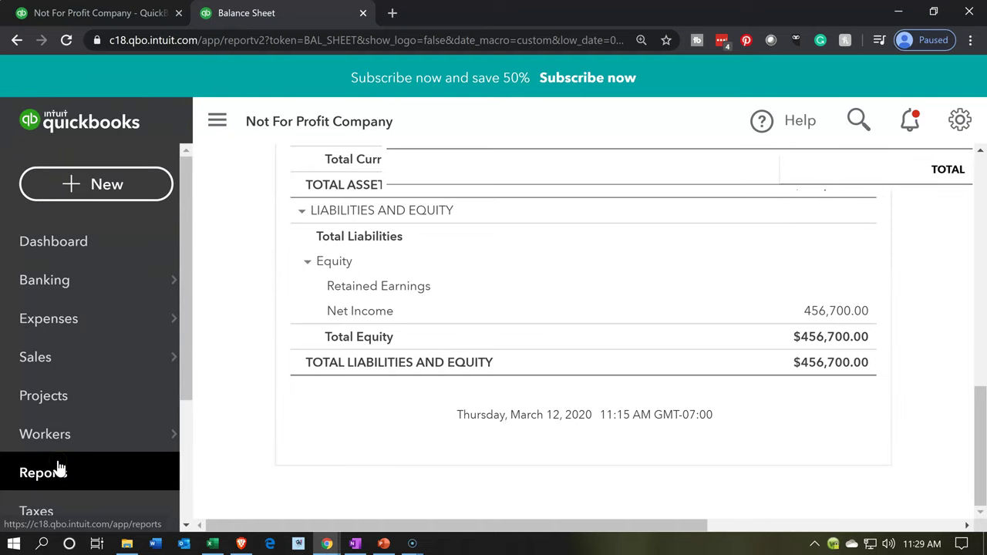
pyautogui.click(60, 470)
pyautogui.click(221, 324)
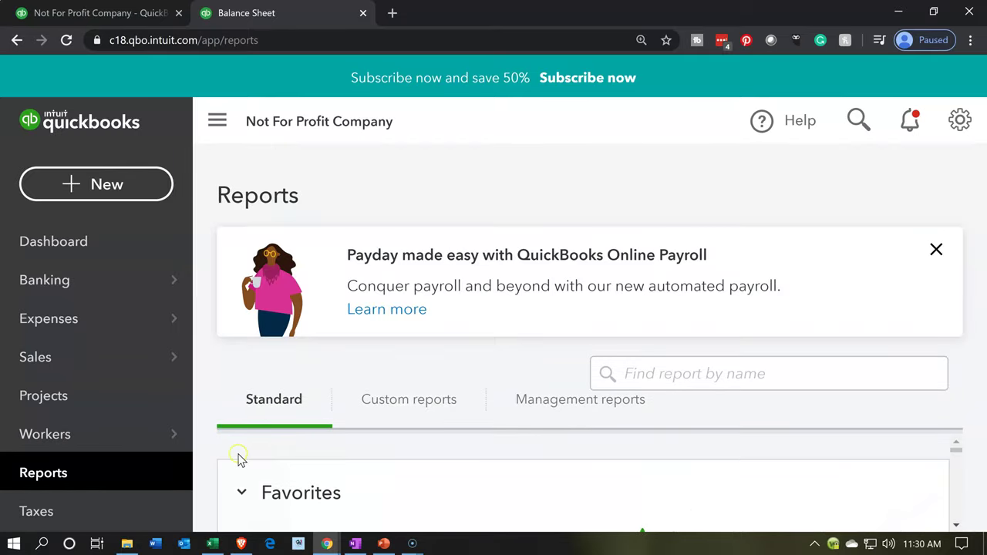
pyautogui.scroll(-3, 238, 459)
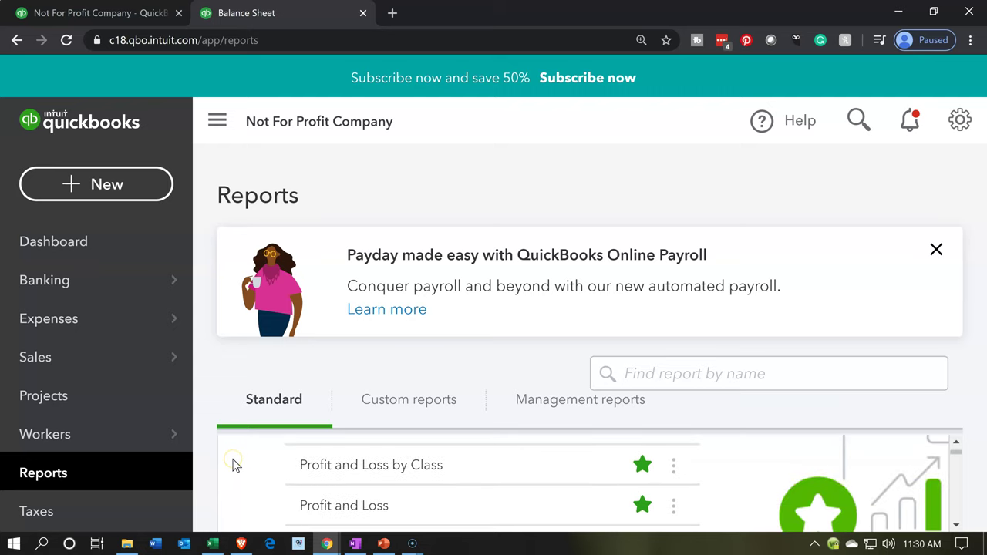
pyautogui.click(313, 506)
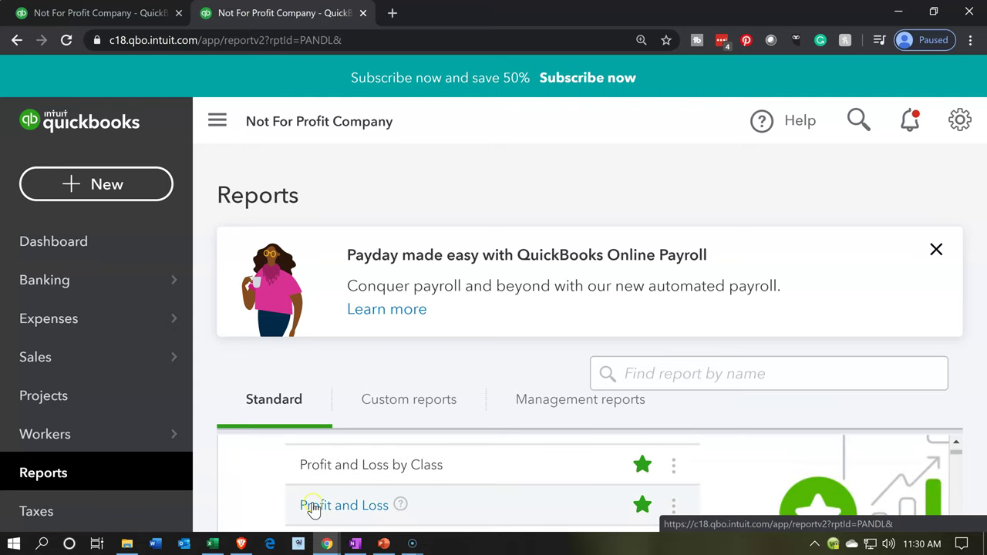